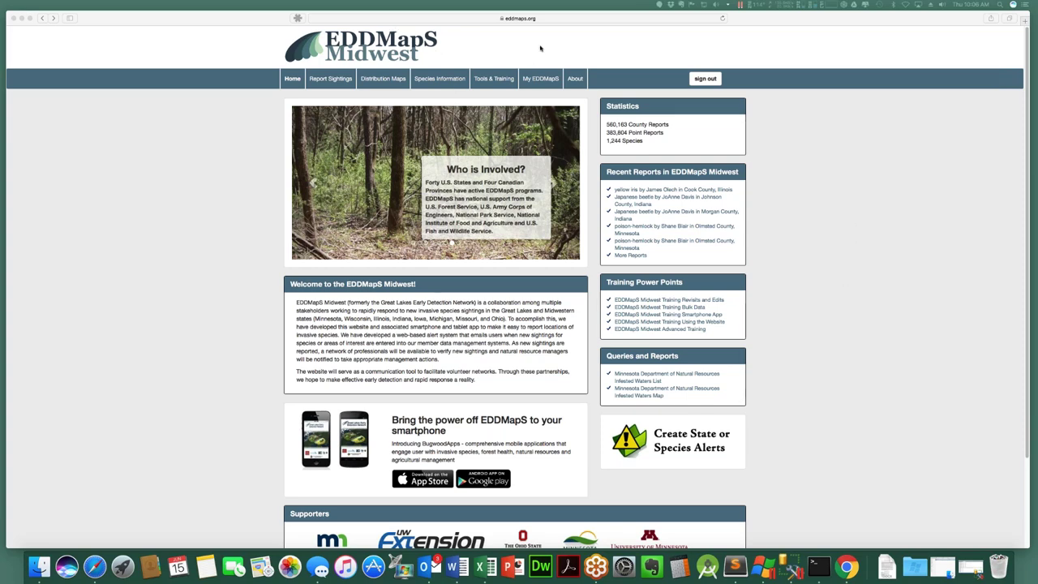
Open the Advanced Query Tools and query the United States records submitted by a single reporter.
left_click(494, 79)
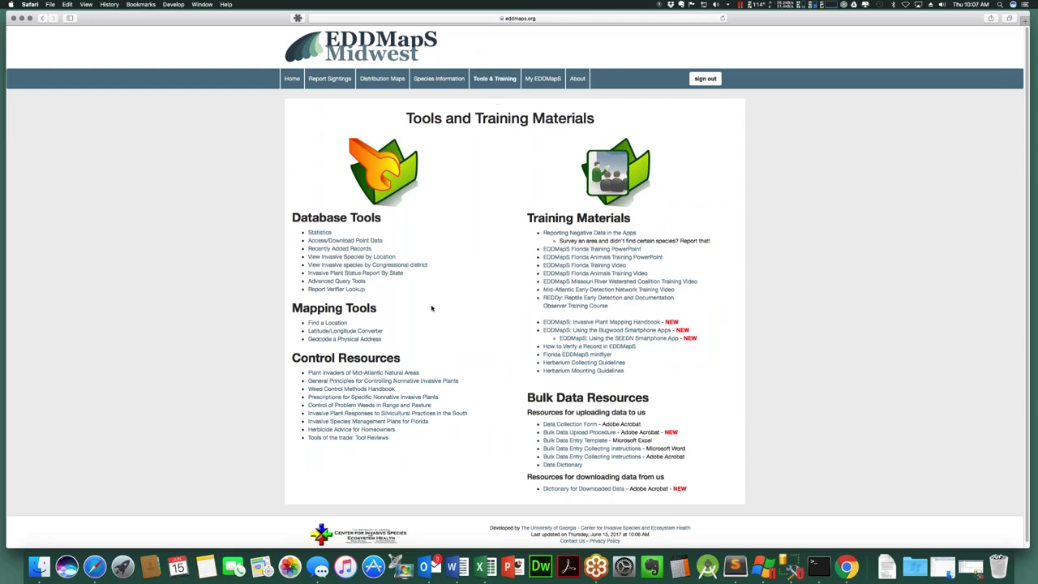
left_click(355, 282)
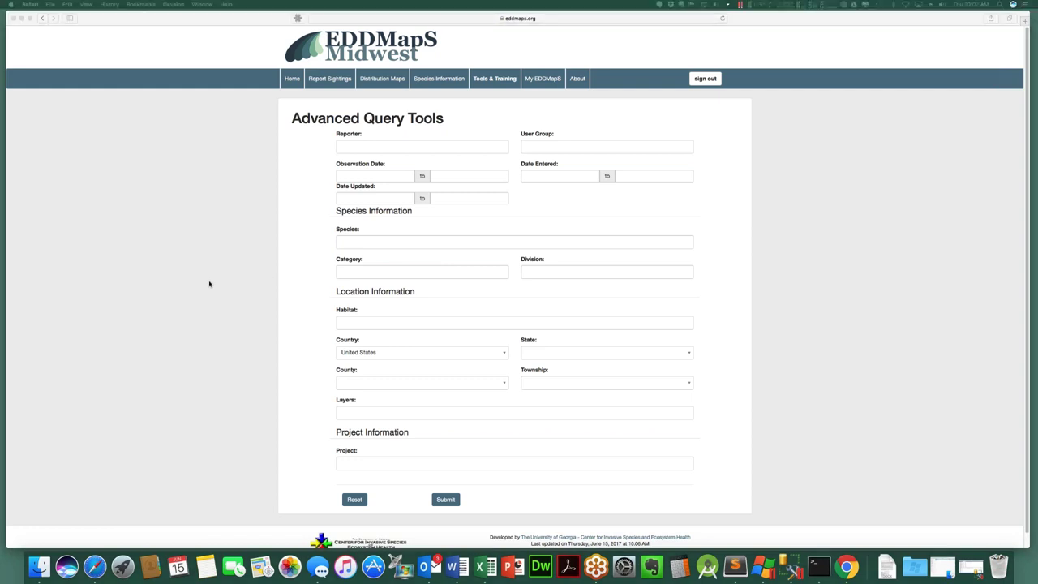
left_click(372, 151)
type("mo")
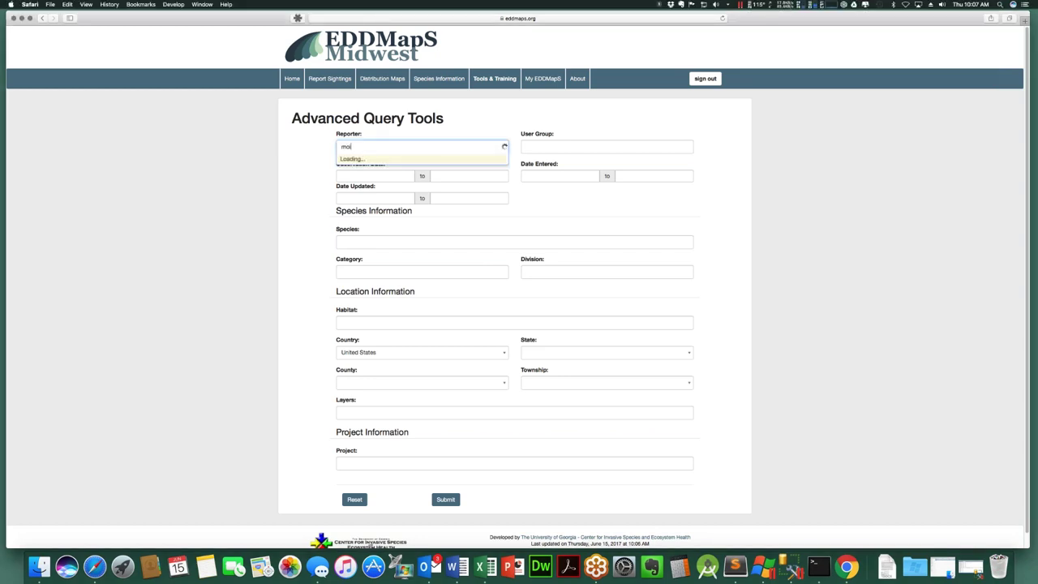
type("nik")
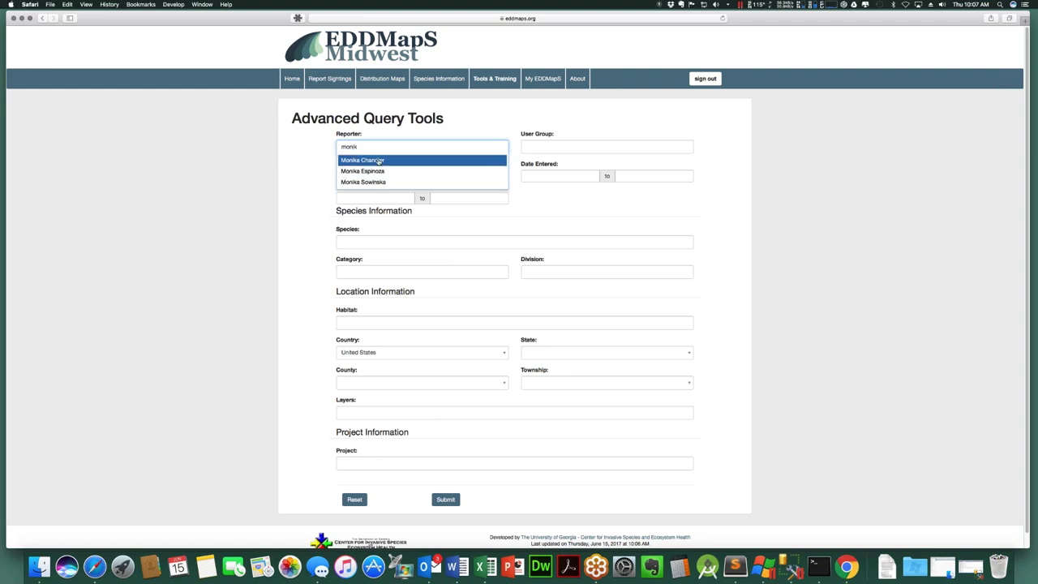
key("Return")
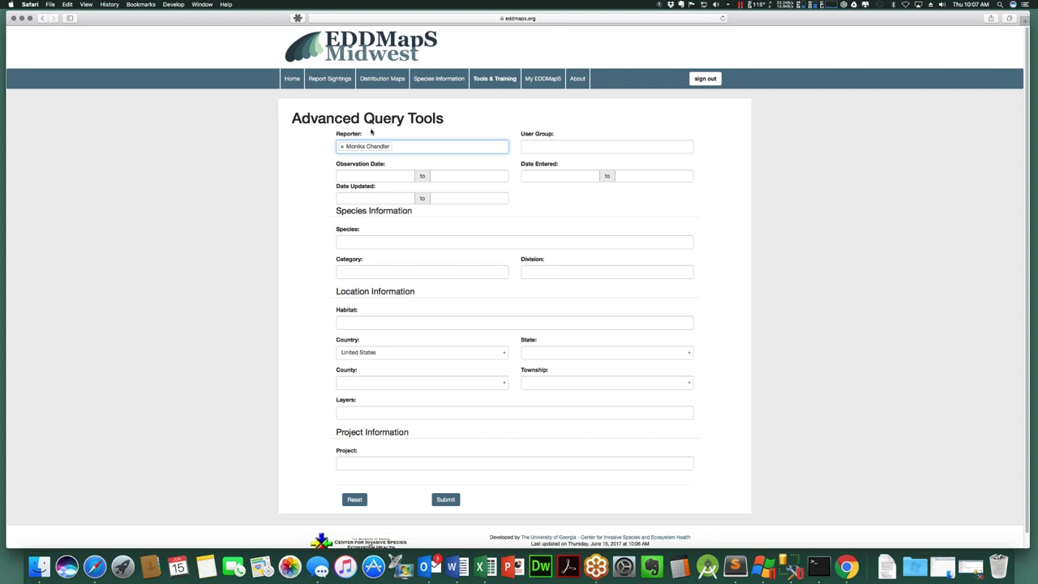
left_click(446, 499)
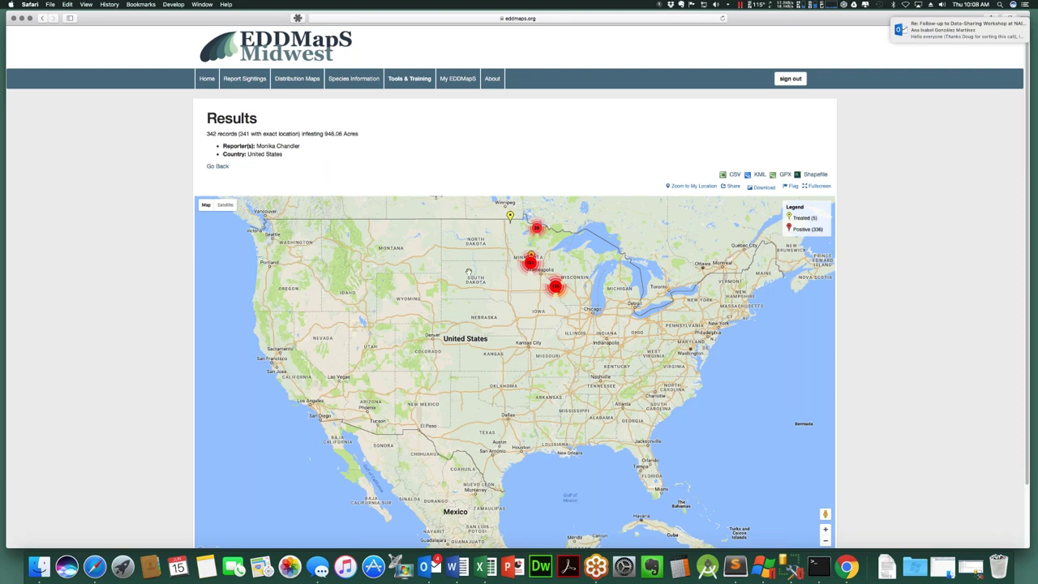
Examine the results map around Minnesota and the full record behind the single positive marker near Brainerd.
scroll(570, 274, "up", 3)
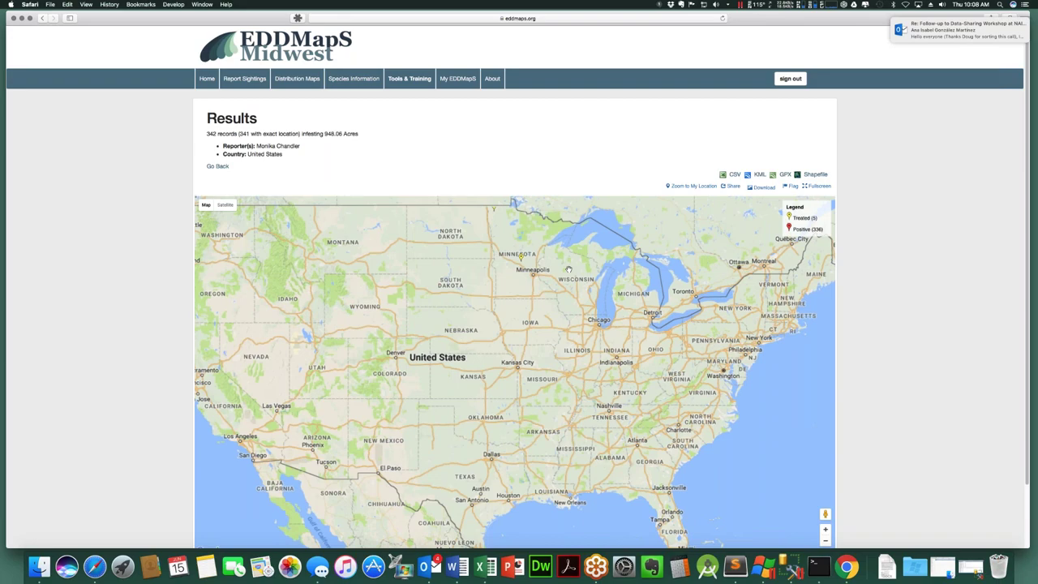
left_click_drag(570, 273, 640, 419)
left_click_drag(410, 430, 410, 440)
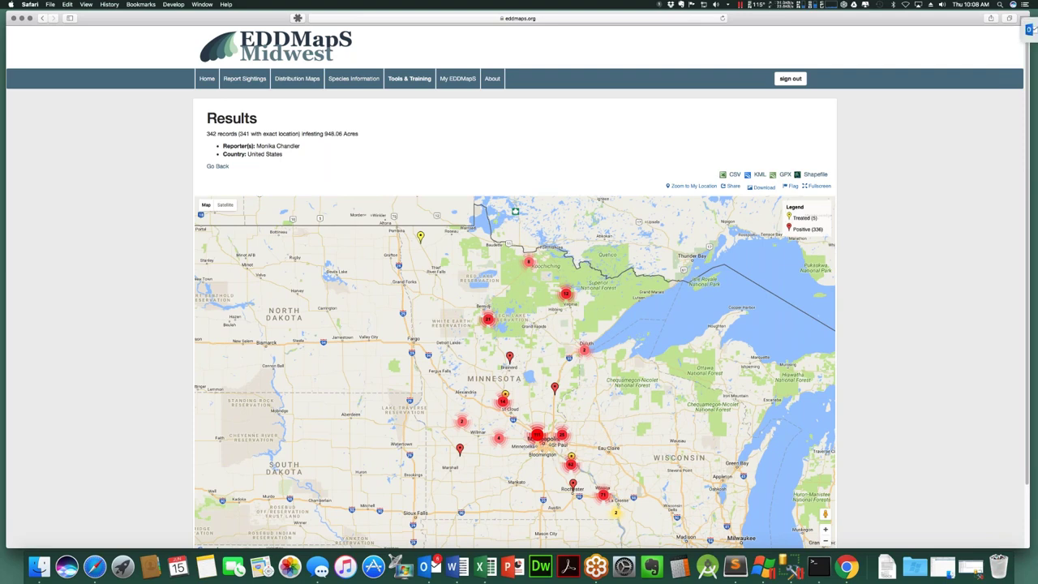
left_click(509, 358)
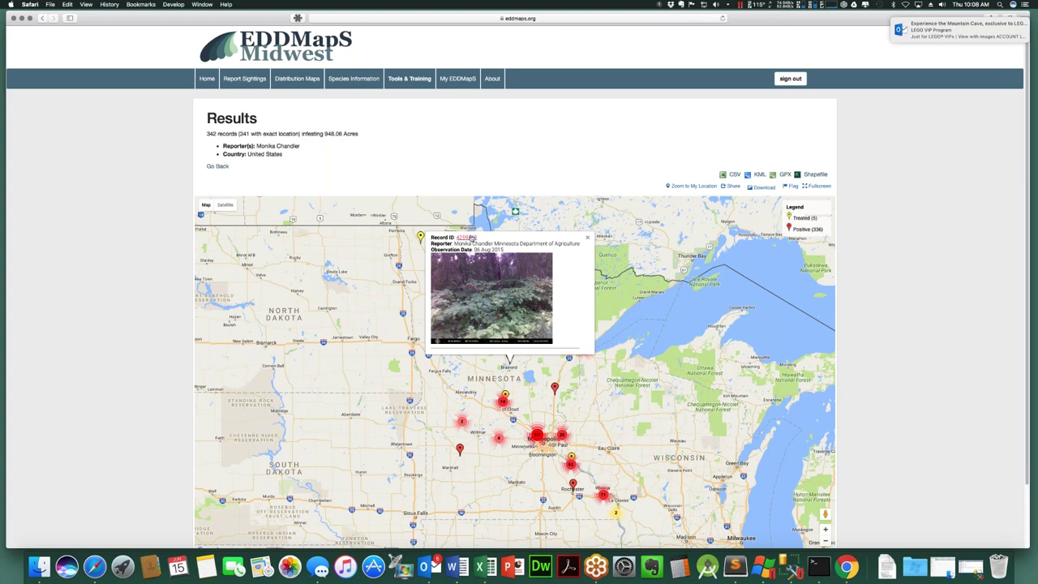
left_click(472, 238)
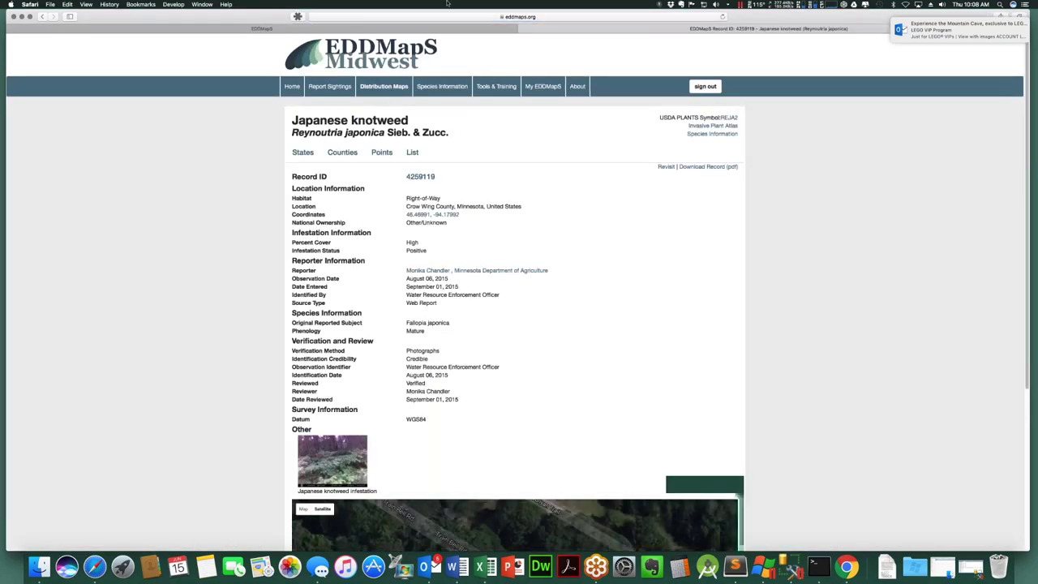
left_click(417, 28)
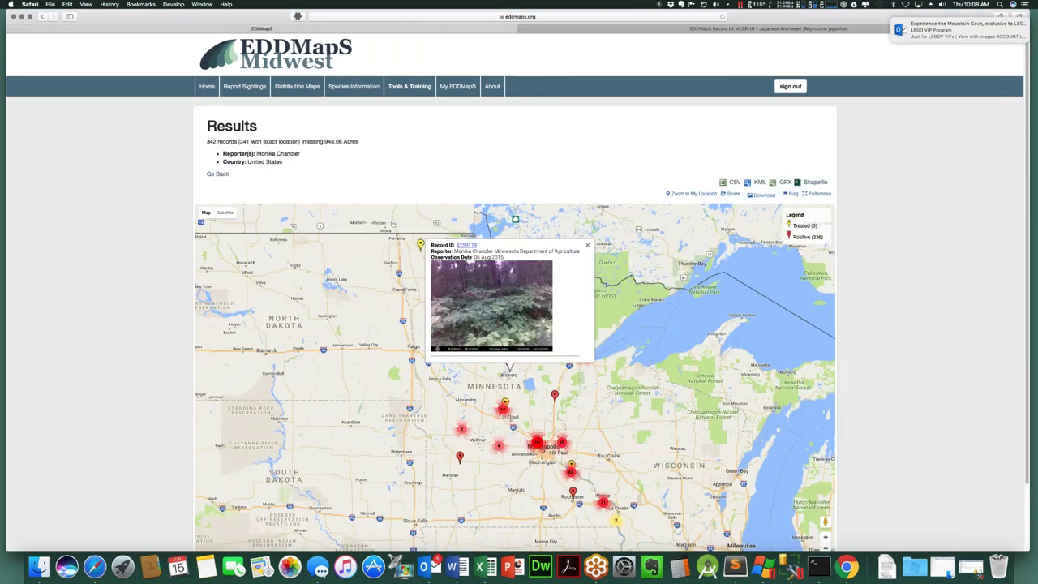
left_click(587, 244)
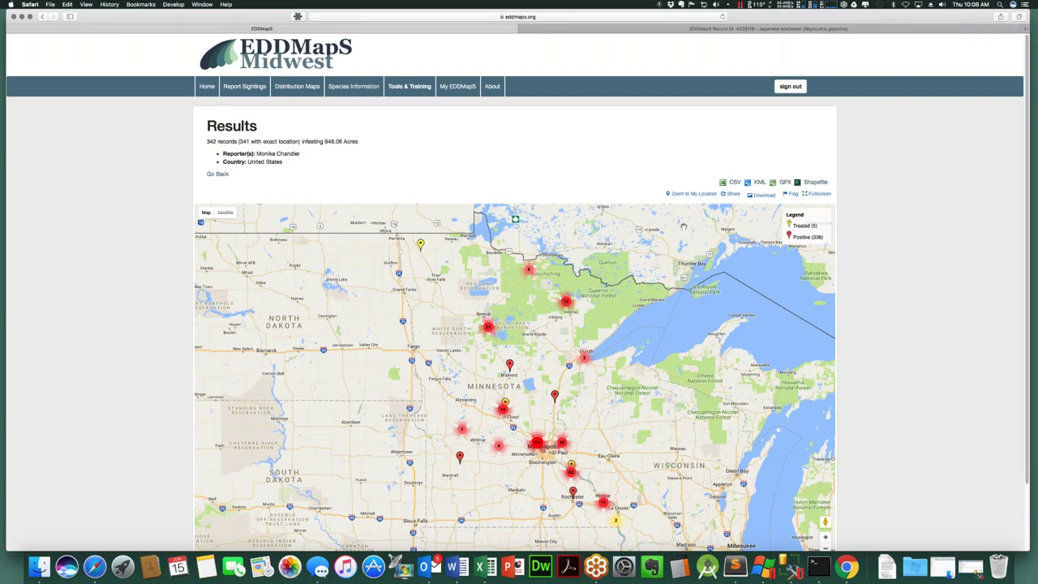
Request a CSV download of the query results and view the data-ready e-mail in Outlook.
left_click(732, 183)
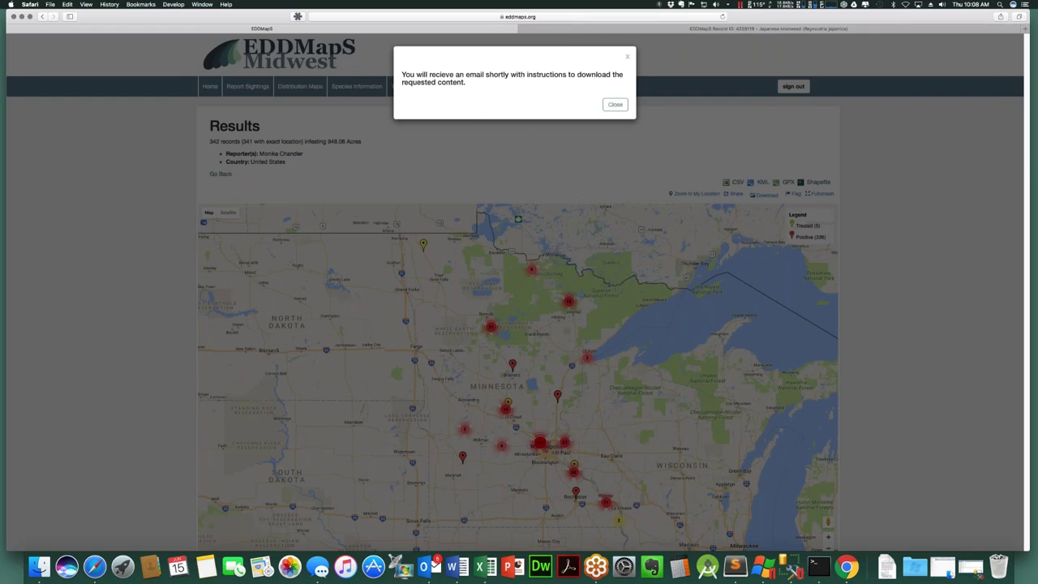
left_click(627, 57)
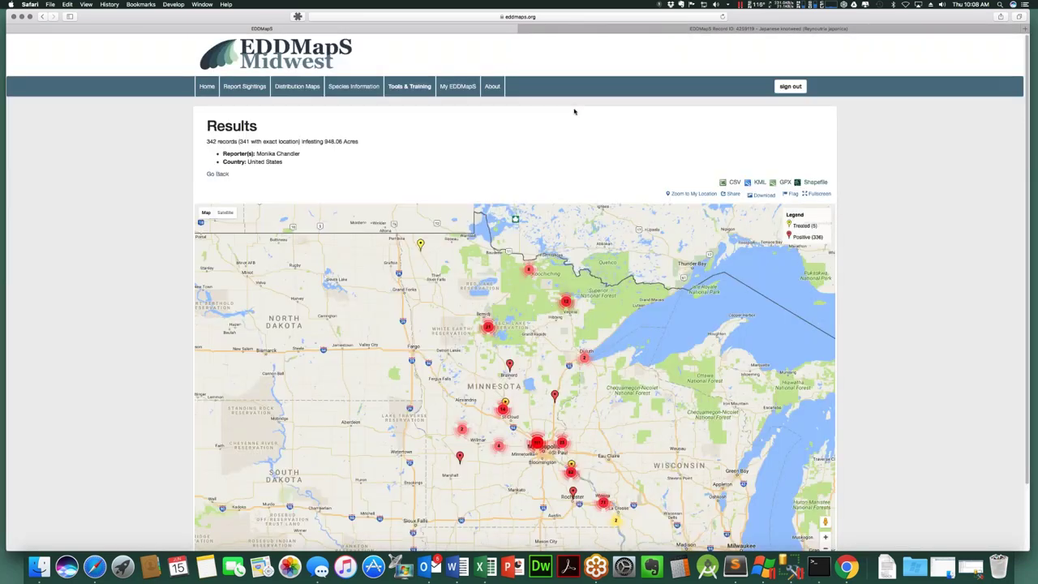
left_click(428, 568)
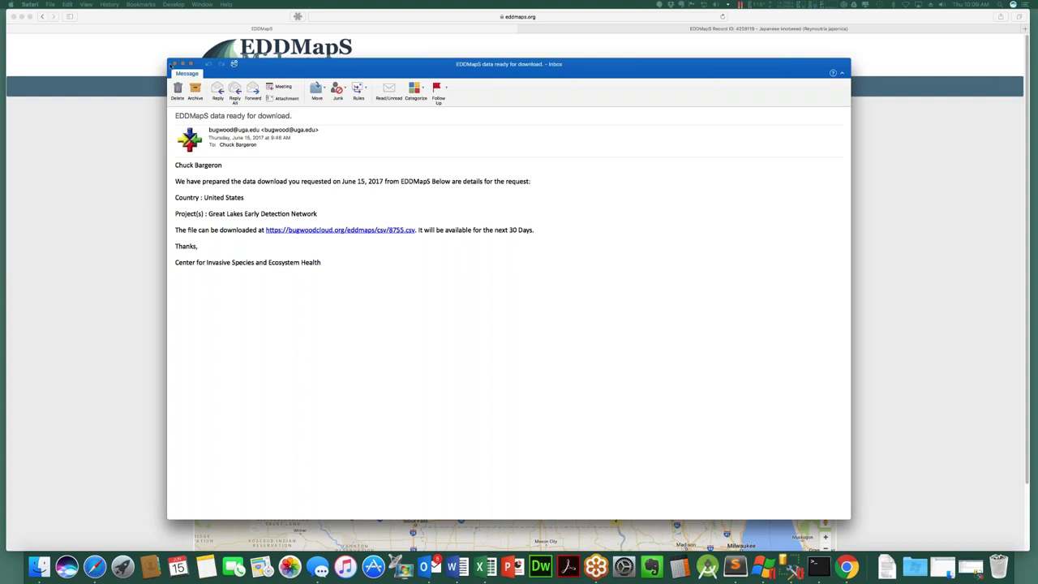
left_click(174, 65)
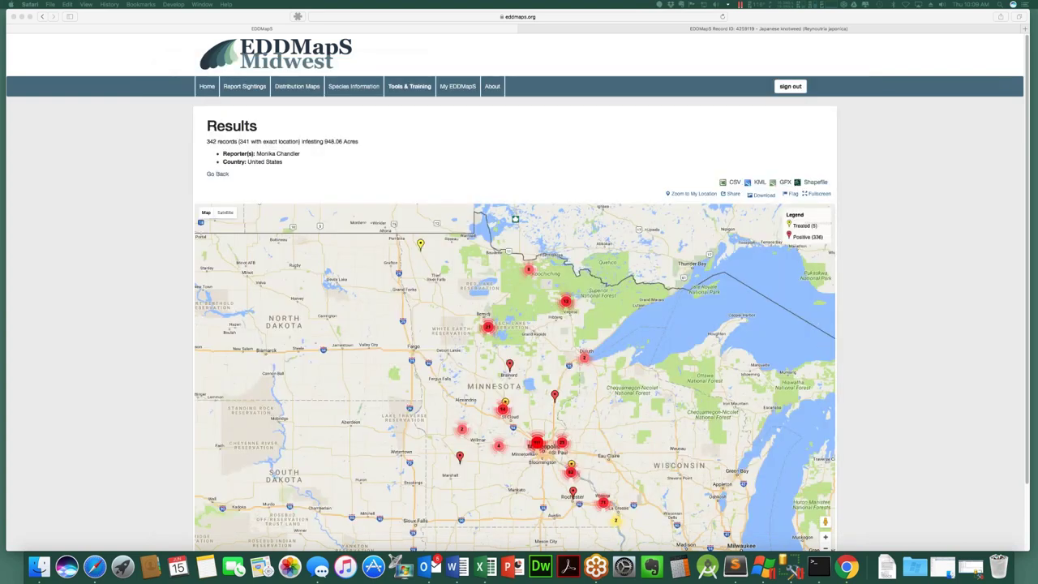
Add a second reporter to the advanced query and run it again.
left_click(43, 16)
left_click(422, 154)
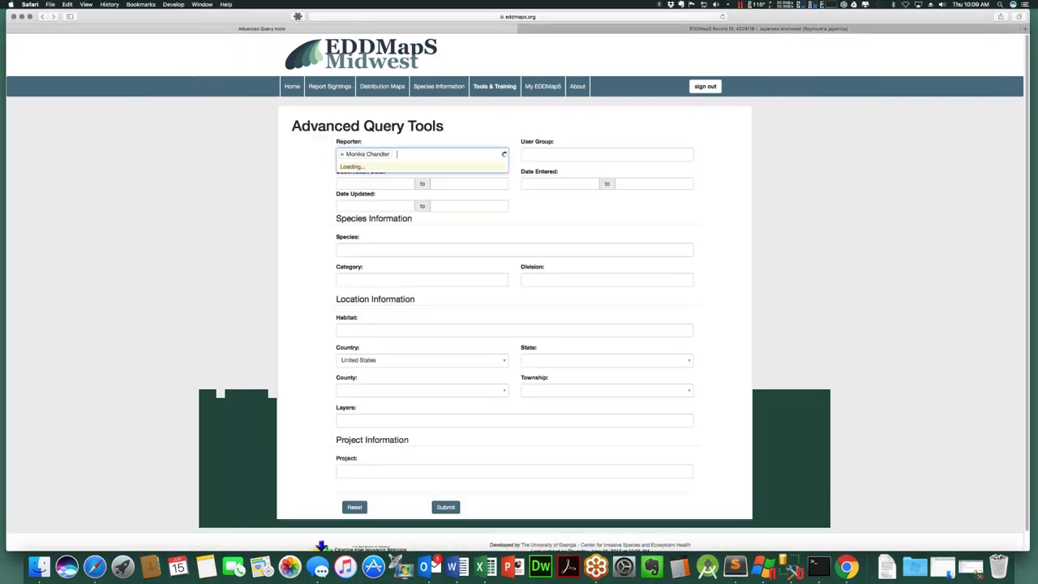
type("laura van")
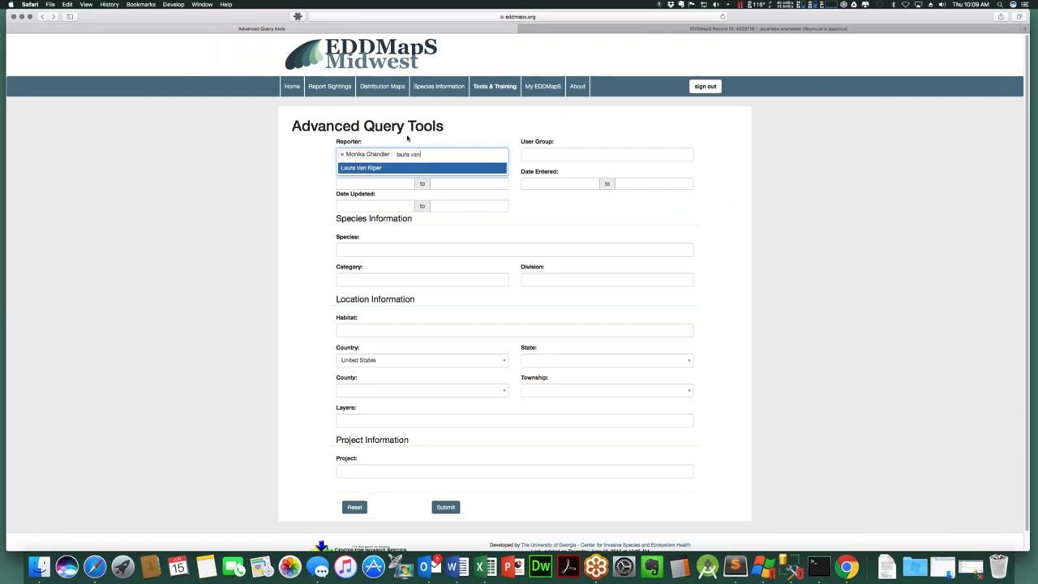
left_click(378, 169)
left_click(444, 507)
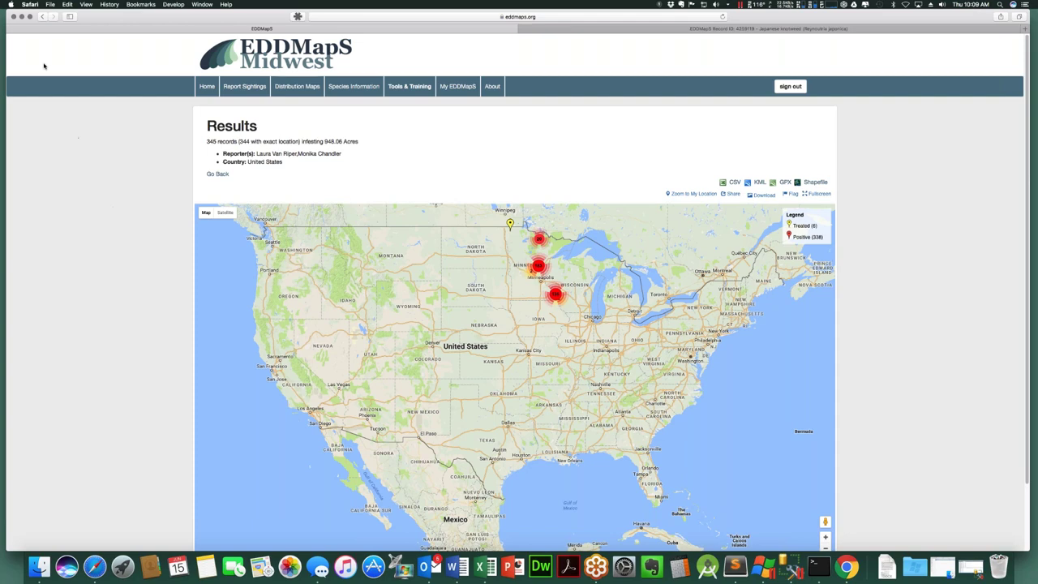
Return to the query form and remove both reporters from the Reporter filter.
left_click(43, 18)
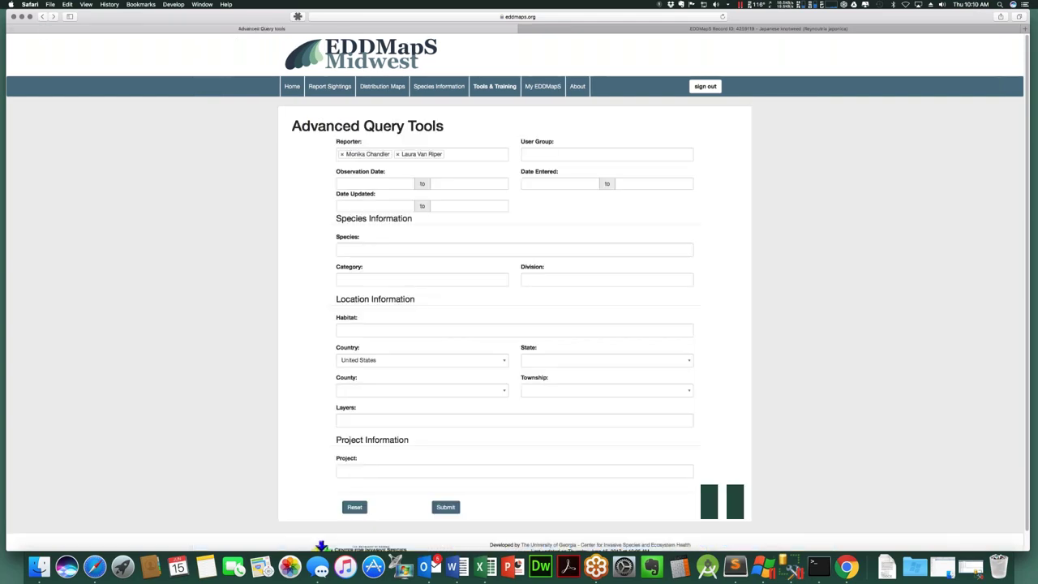
left_click(397, 154)
left_click(341, 154)
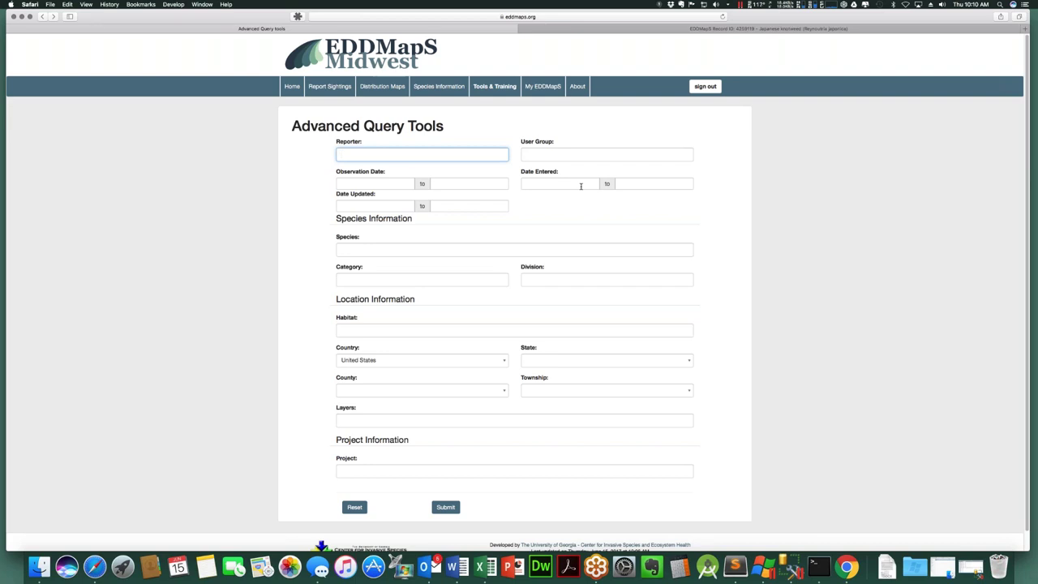
Set the start of the Date Entered range to 1/1/2017.
left_click(580, 185)
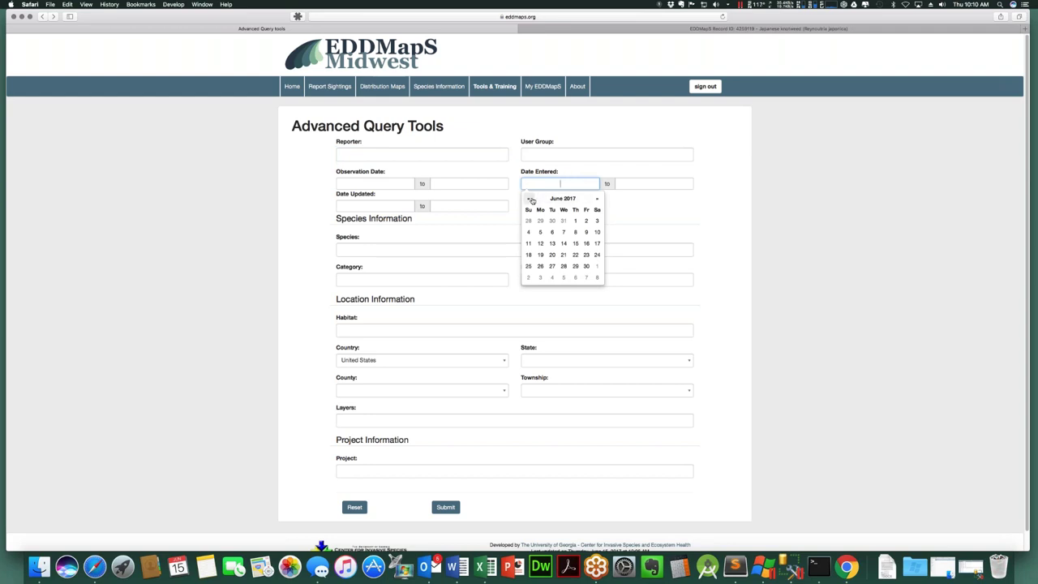
left_click(531, 199)
left_click(530, 199)
left_click(530, 200)
left_click(531, 200)
left_click(531, 200)
left_click(528, 232)
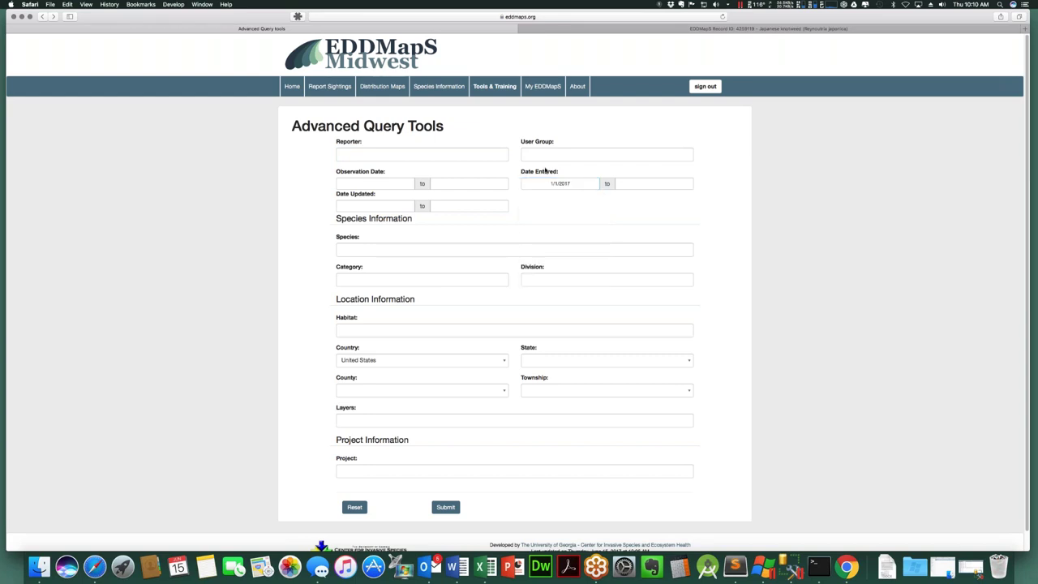
Set the State filter to Minnesota and run the query.
left_click(592, 360)
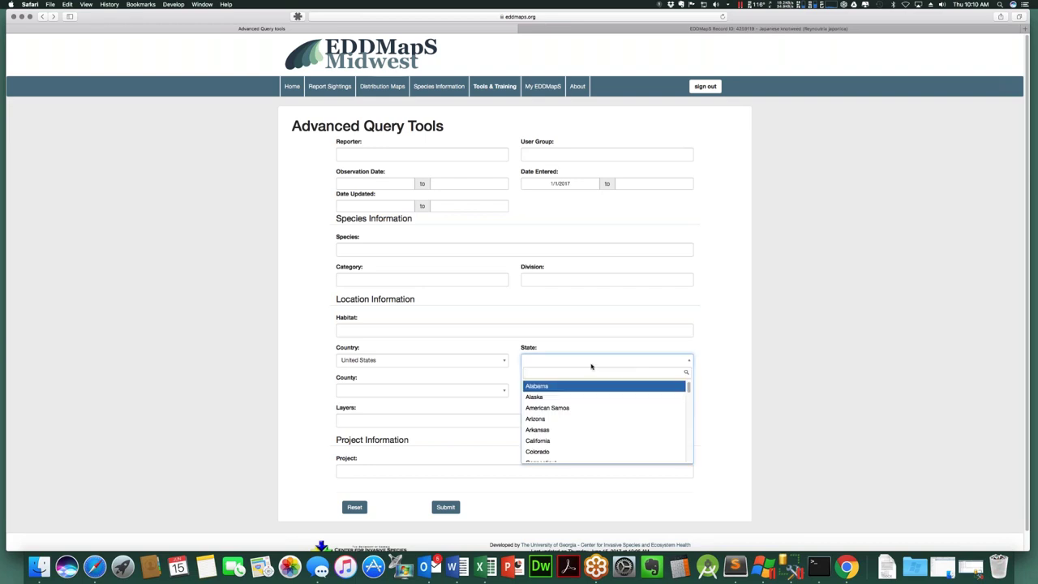
type("min")
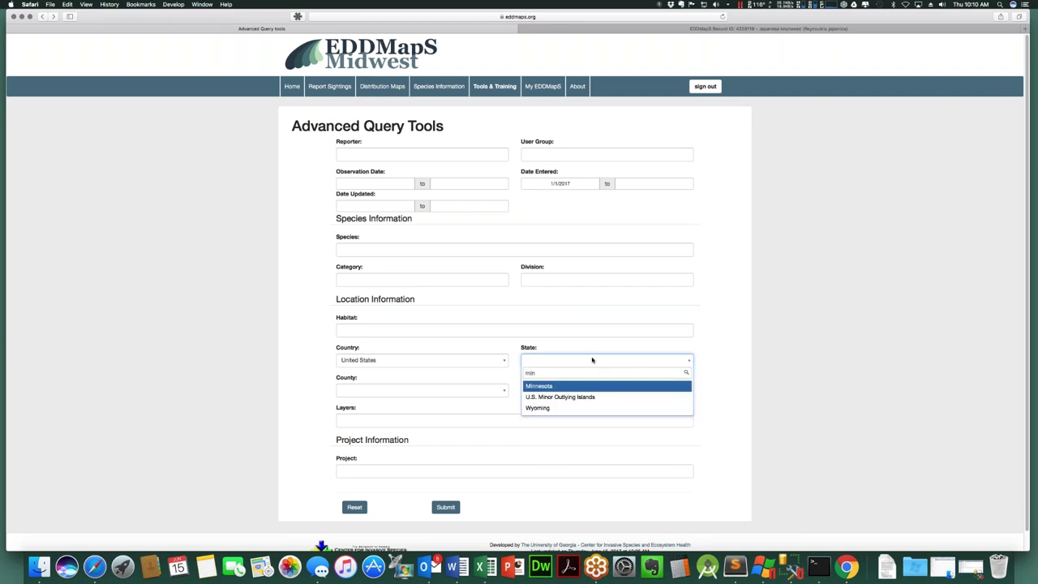
key("Return")
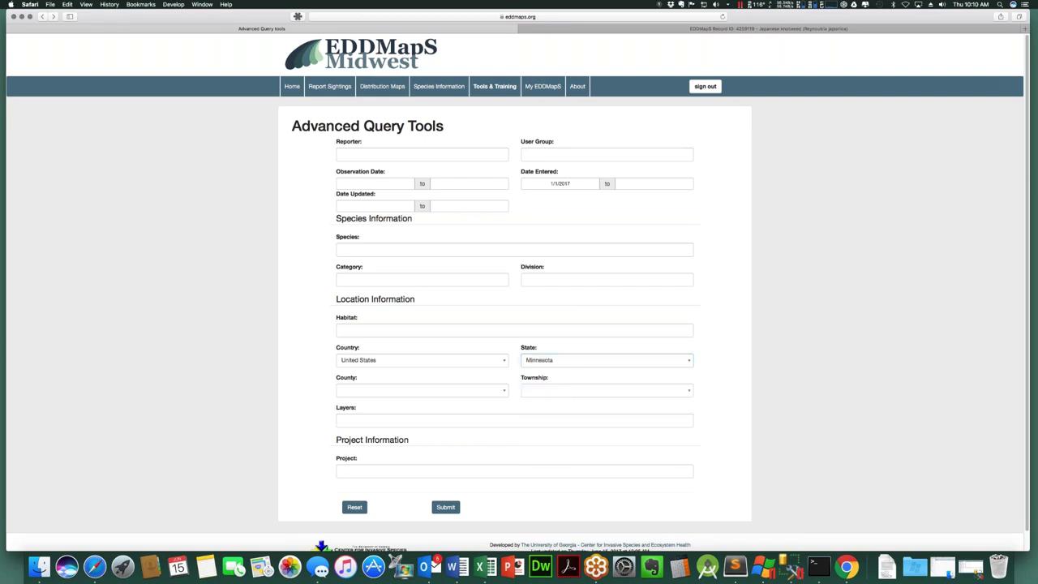
left_click(446, 507)
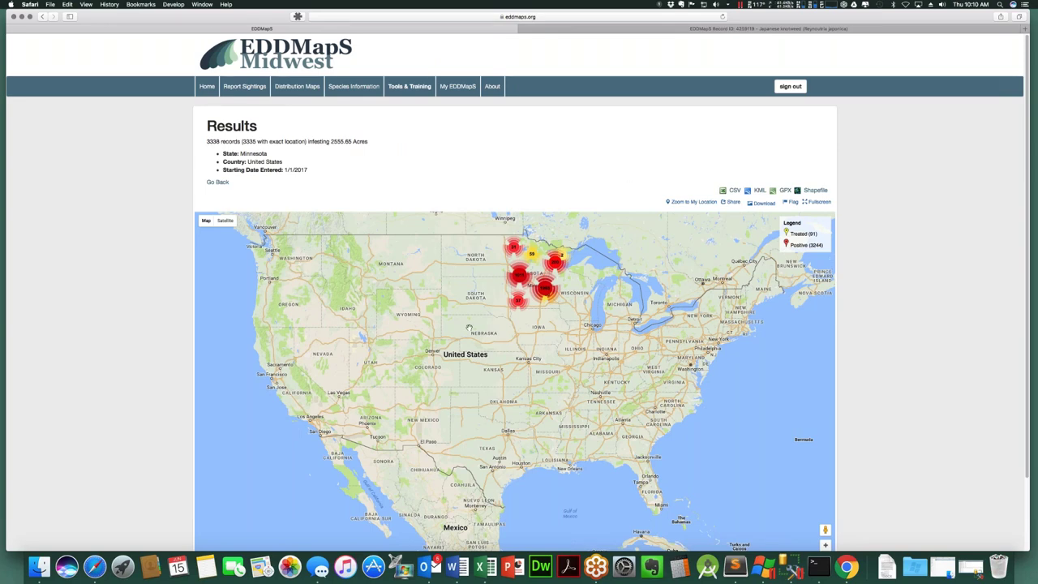
Examine the clusters of Minnesota records on the results map at closer range.
left_click(519, 274)
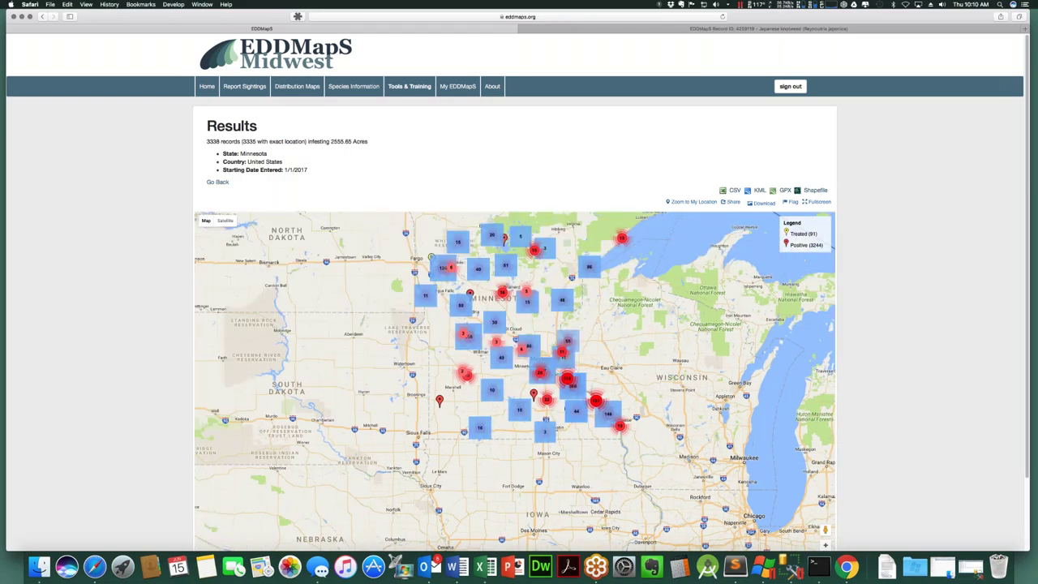
scroll(523, 312, "up", 2)
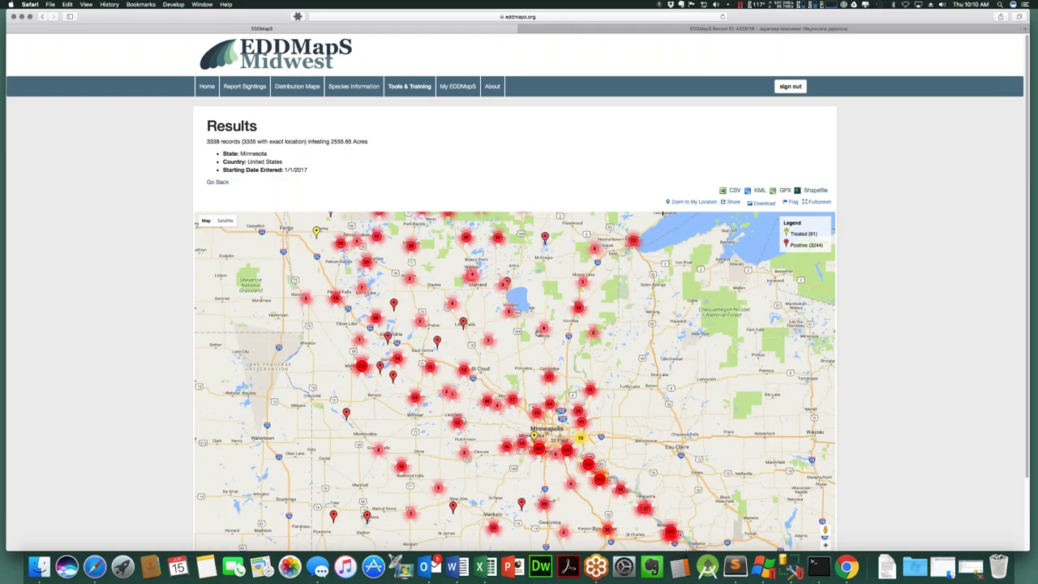
scroll(538, 332, "down", 2)
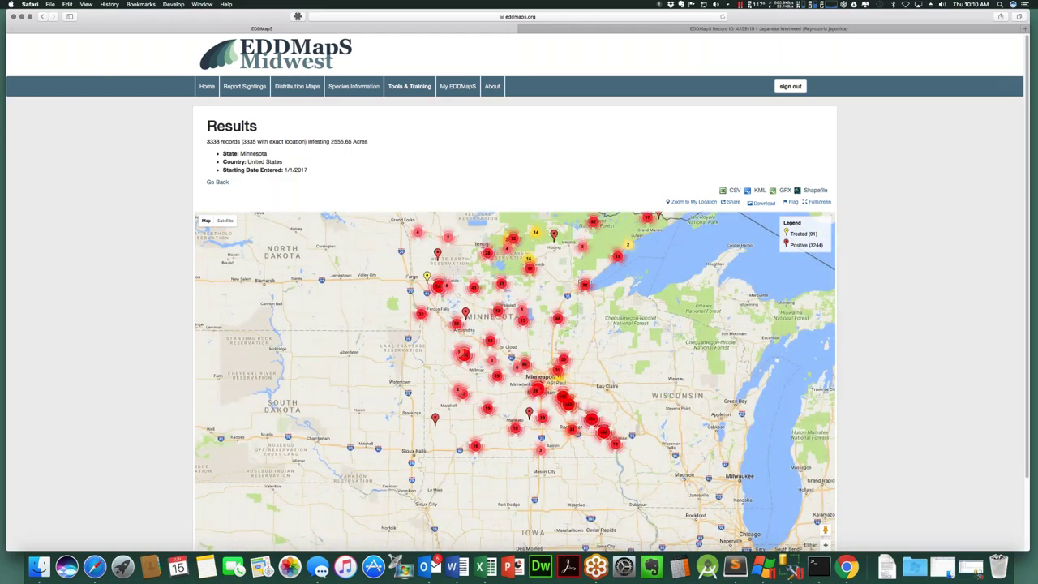
Return to the query form and clear the starting Date Entered value.
left_click(42, 17)
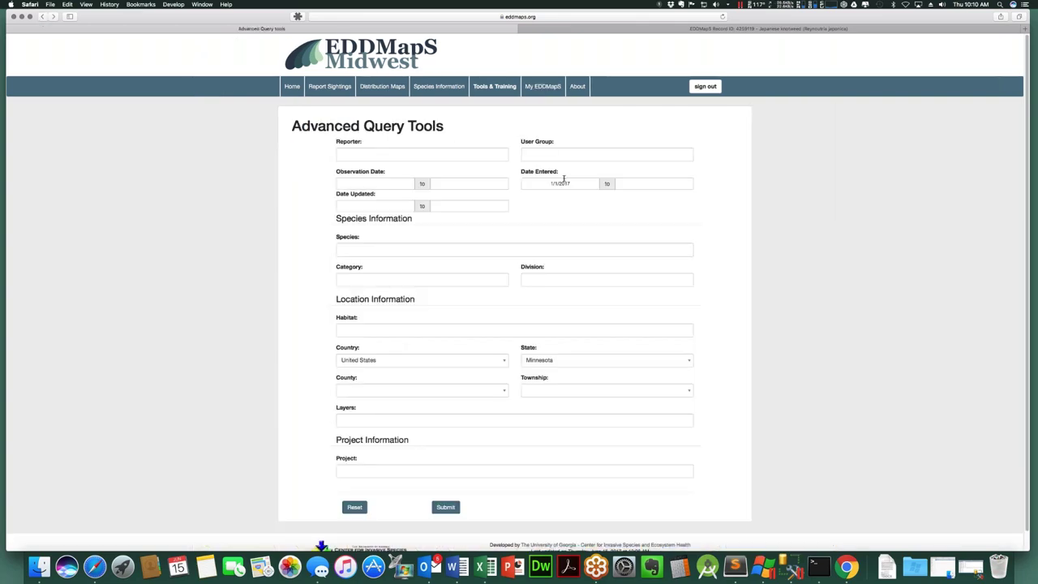
left_click_drag(584, 189, 505, 184)
key("BackSpace")
Run the Minnesota query with the Observation Date range starting at 1/1/2017, and return to the query form.
left_click(366, 206)
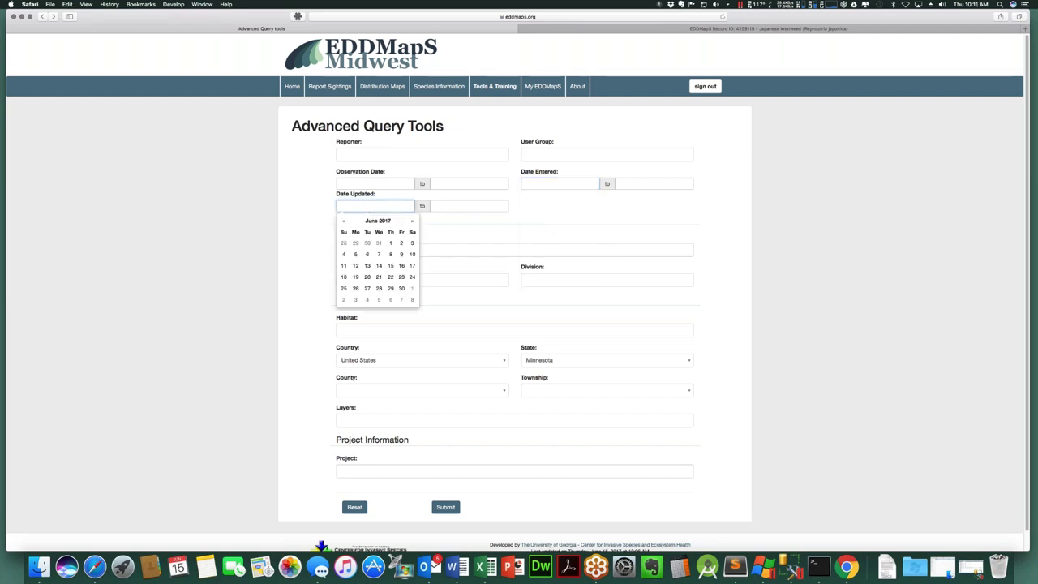
left_click(375, 185)
left_click(345, 200)
left_click(345, 200)
left_click(345, 200)
left_click(347, 200)
left_click(347, 200)
left_click(343, 232)
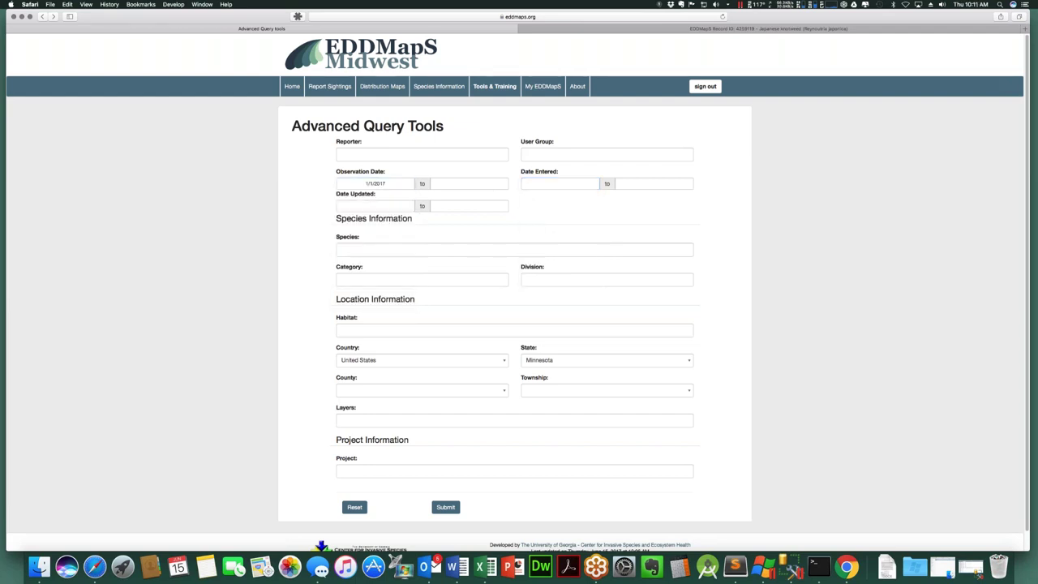
left_click(445, 508)
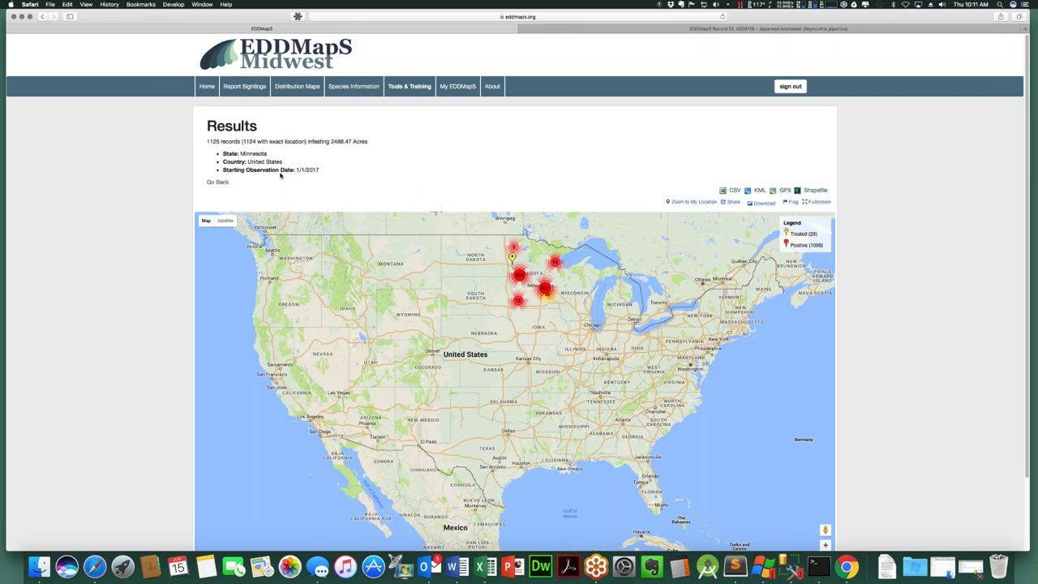
left_click(43, 16)
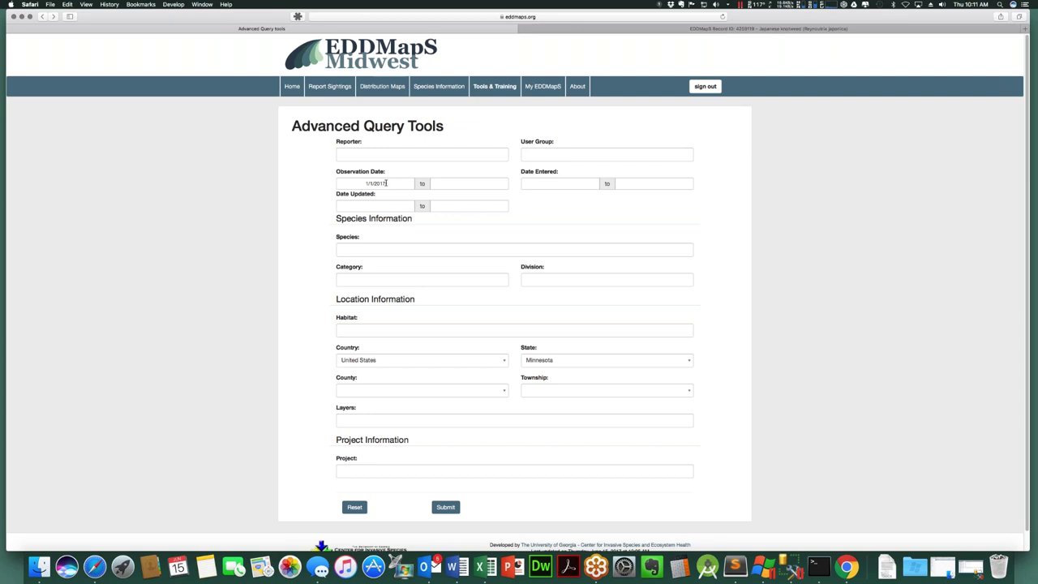
Clear the starting Observation Date value from the query form.
left_click(335, 184)
key("BackSpace")
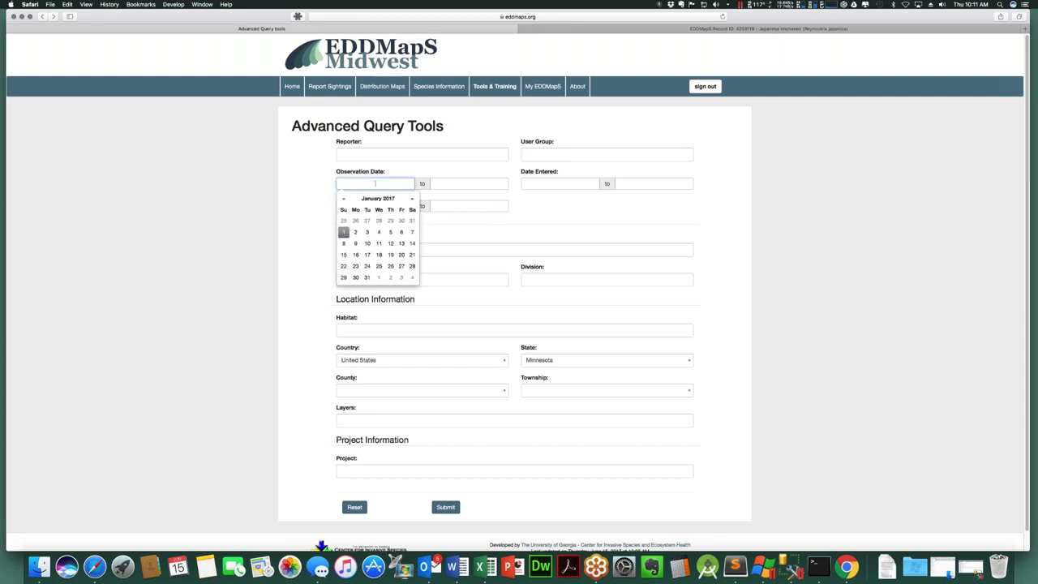
left_click(541, 220)
Set the Species filter to oriental bittersweet (Celastrus orbiculatus) and run the Minnesota query.
left_click(405, 250)
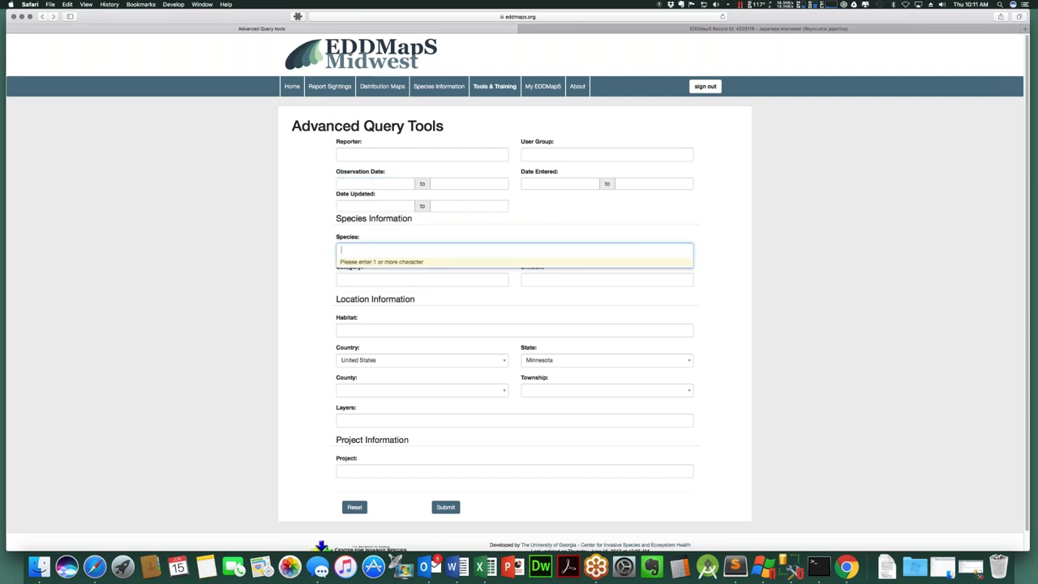
type("oriental bittersweet")
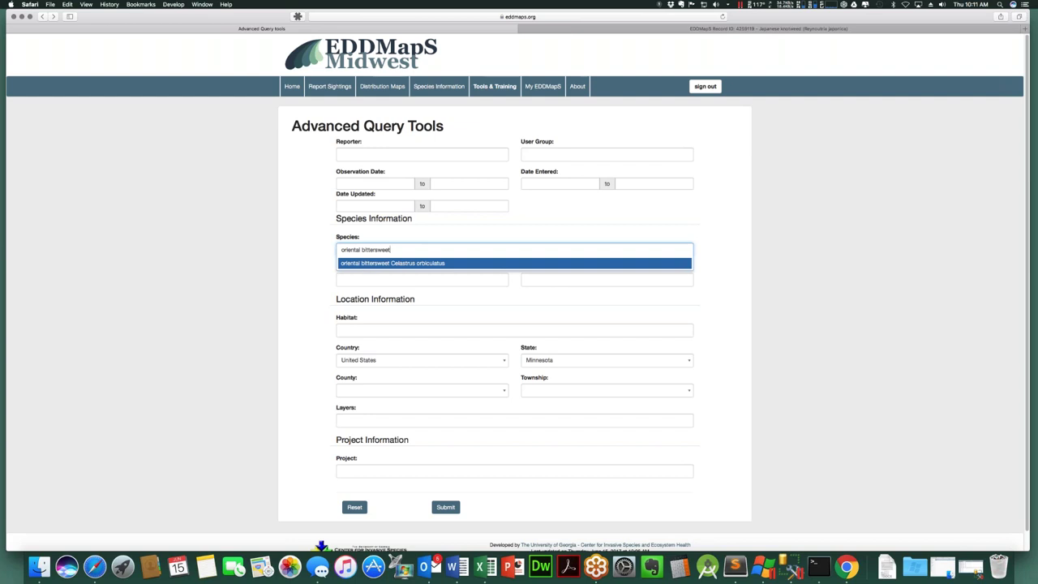
left_click(367, 265)
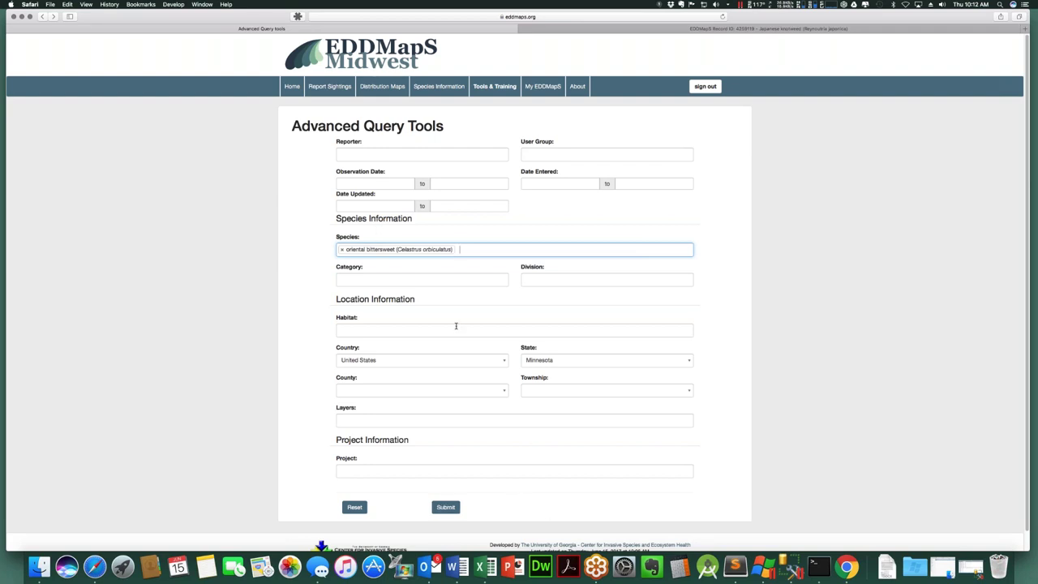
left_click(446, 507)
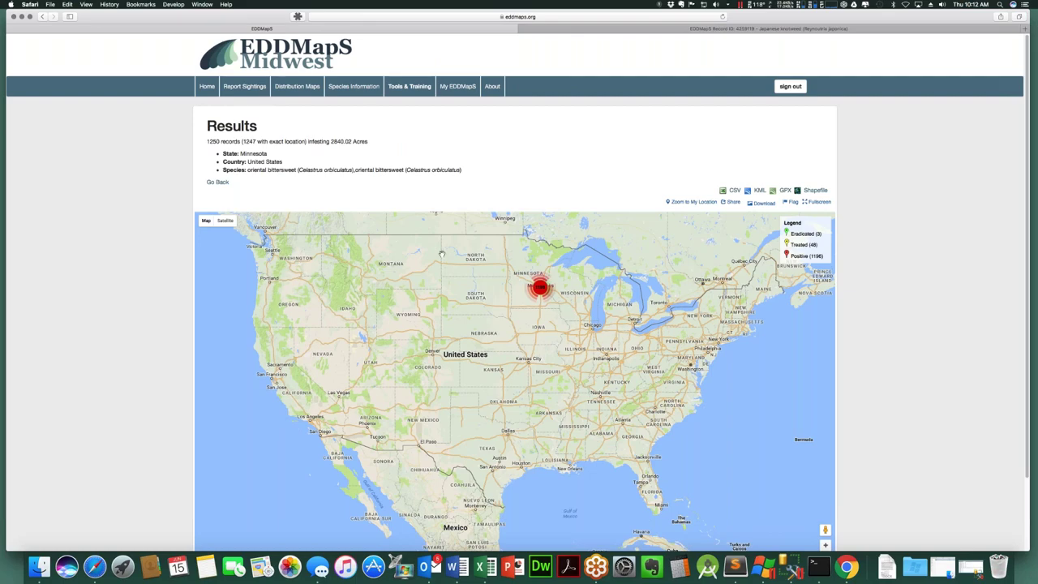
Examine the Minnesota oriental bittersweet records on the results map up to the Duluth area, and return to the query form.
scroll(442, 254, "up", 4)
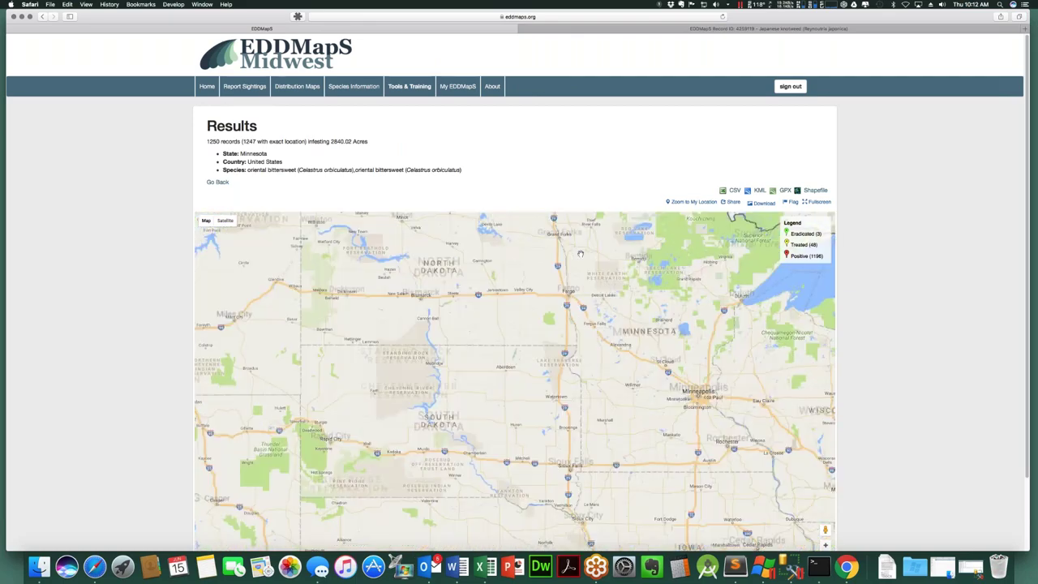
scroll(477, 332, "up", 2)
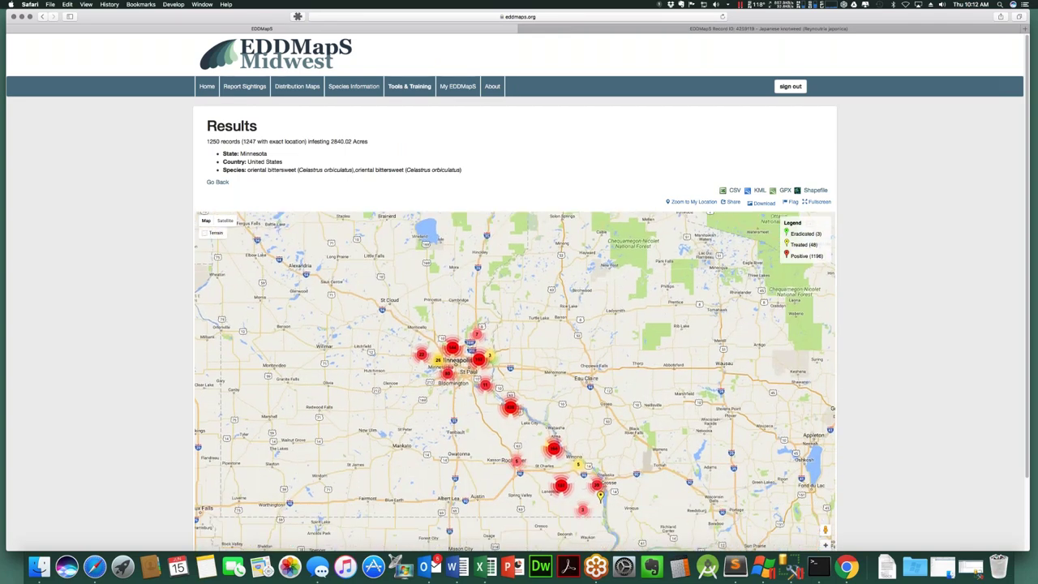
left_click_drag(372, 256, 354, 373)
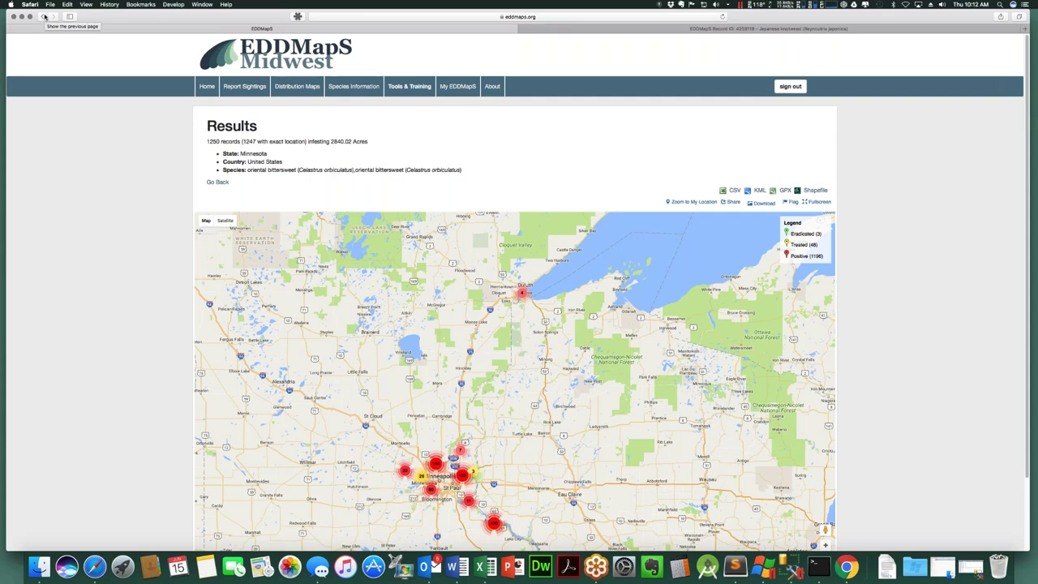
left_click(44, 17)
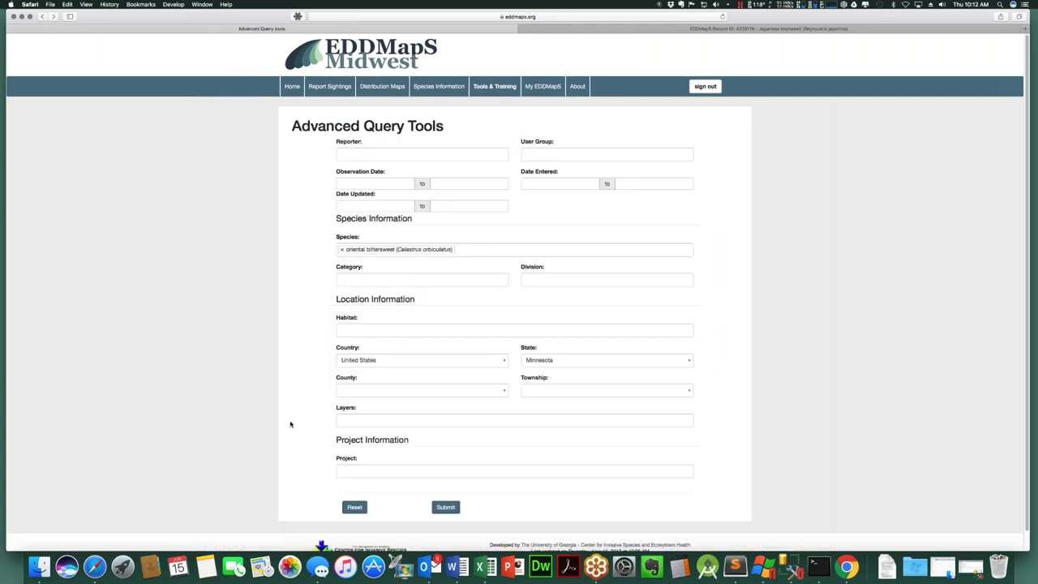
Narrow the oriental bittersweet query to Ramsey County with the County filter and run it.
left_click(488, 392)
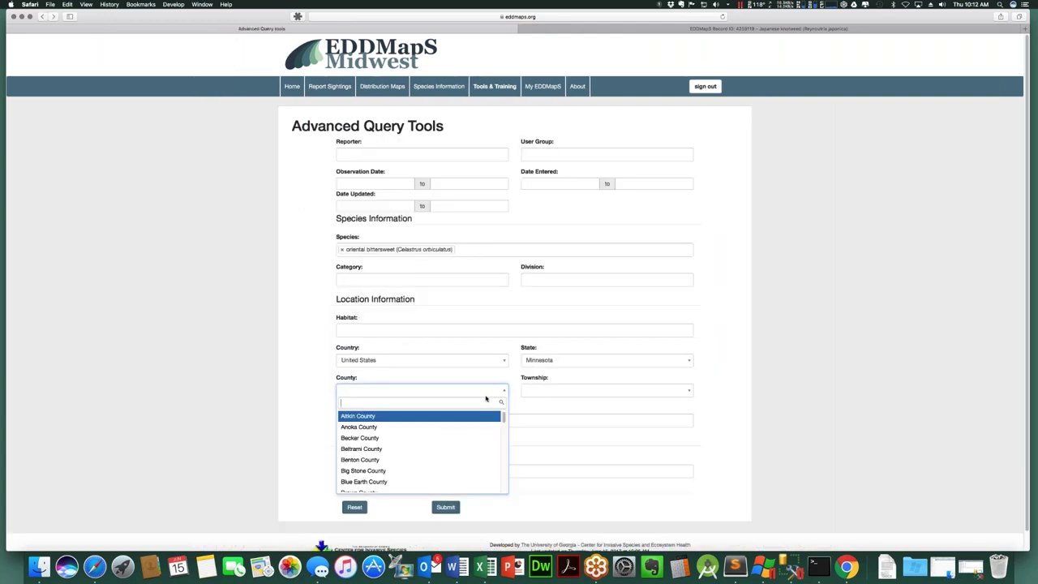
type("r")
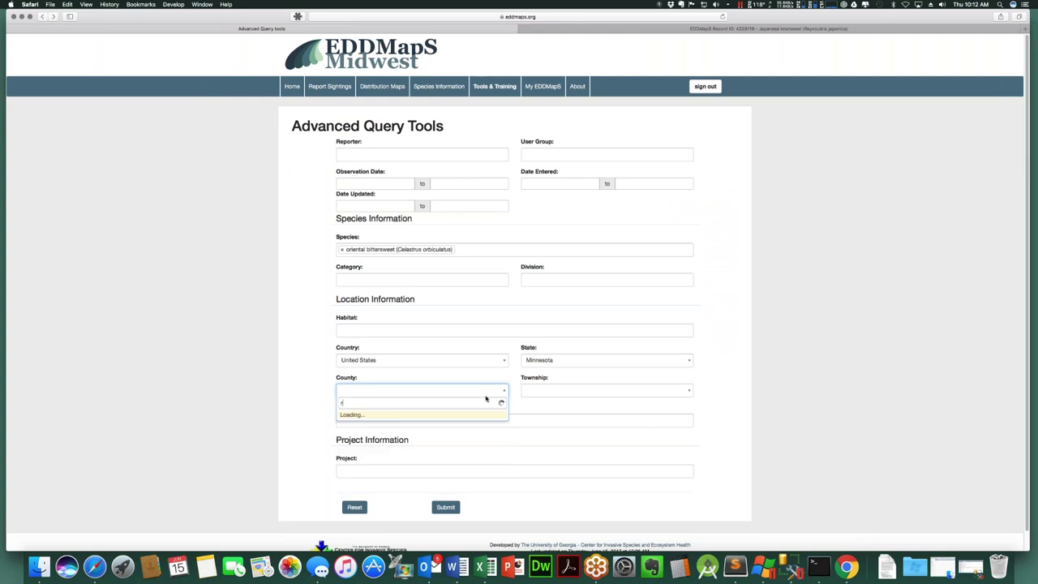
type("am")
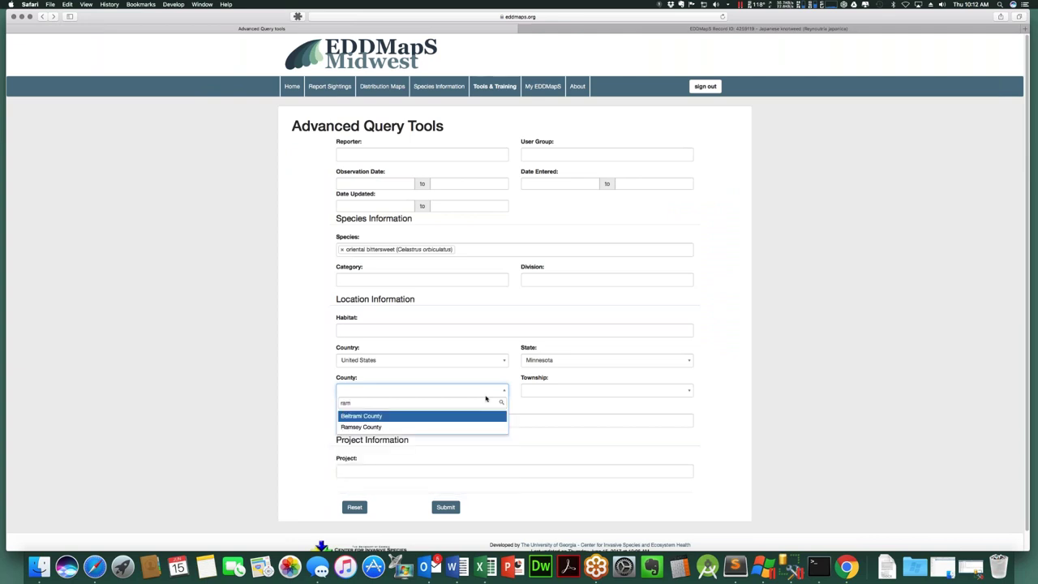
key("Down")
key("Return")
left_click(441, 509)
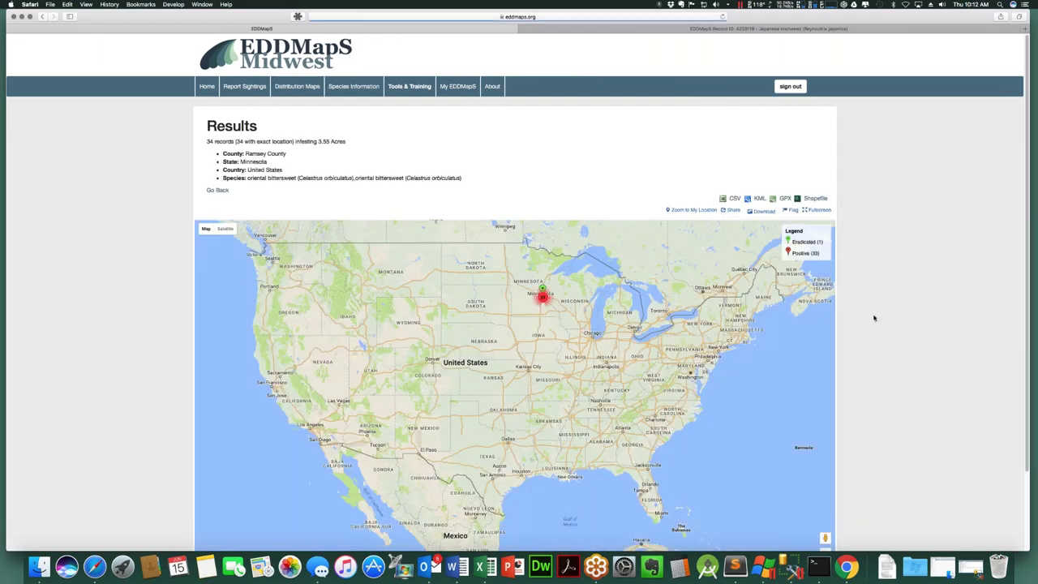
Examine the Ramsey County records around Minneapolis and St Paul on the results map, and return to the query form.
double_click(570, 289)
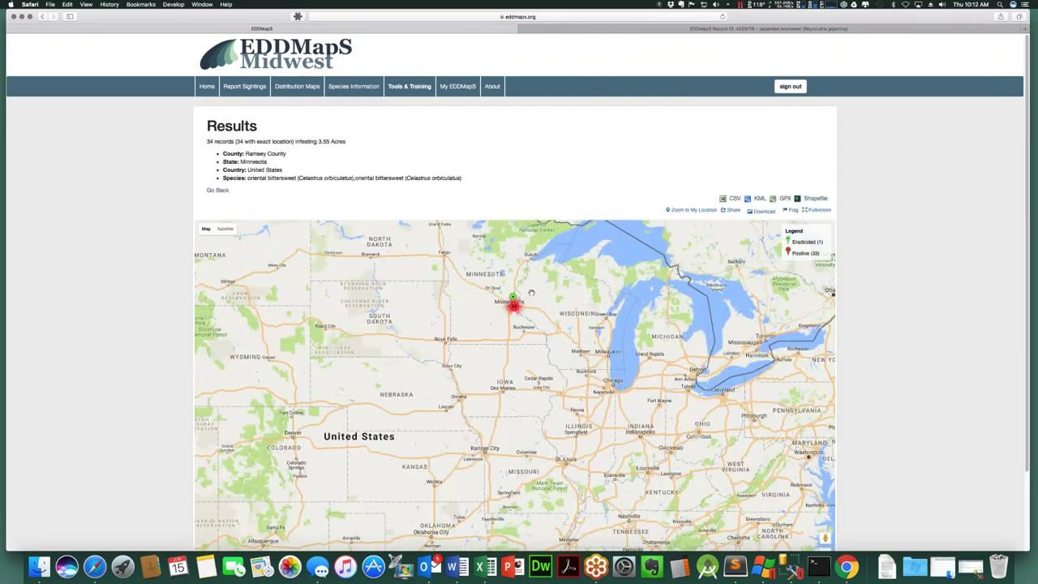
scroll(532, 292, "up", 3)
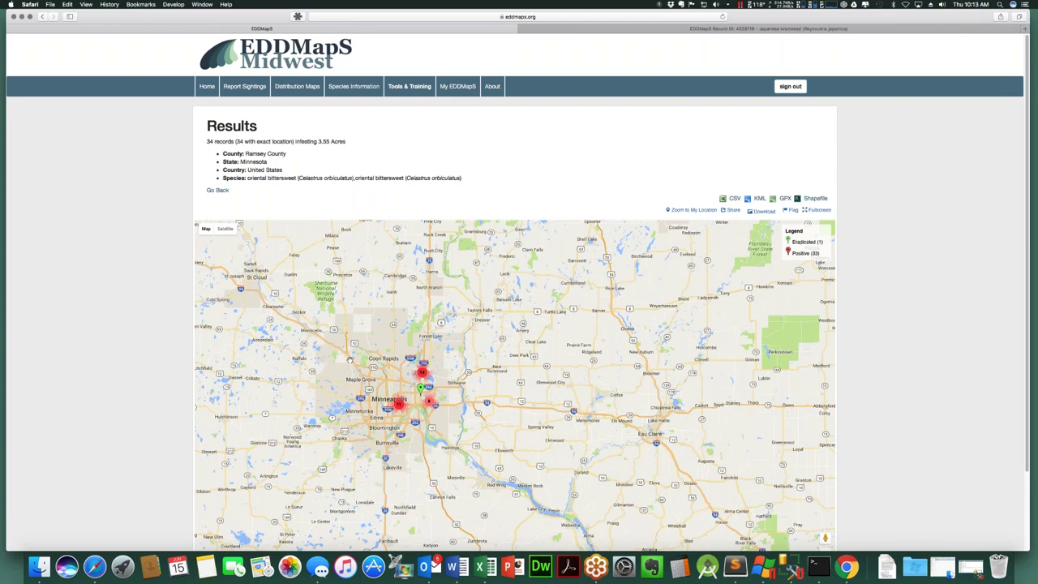
scroll(349, 424, "up", 2)
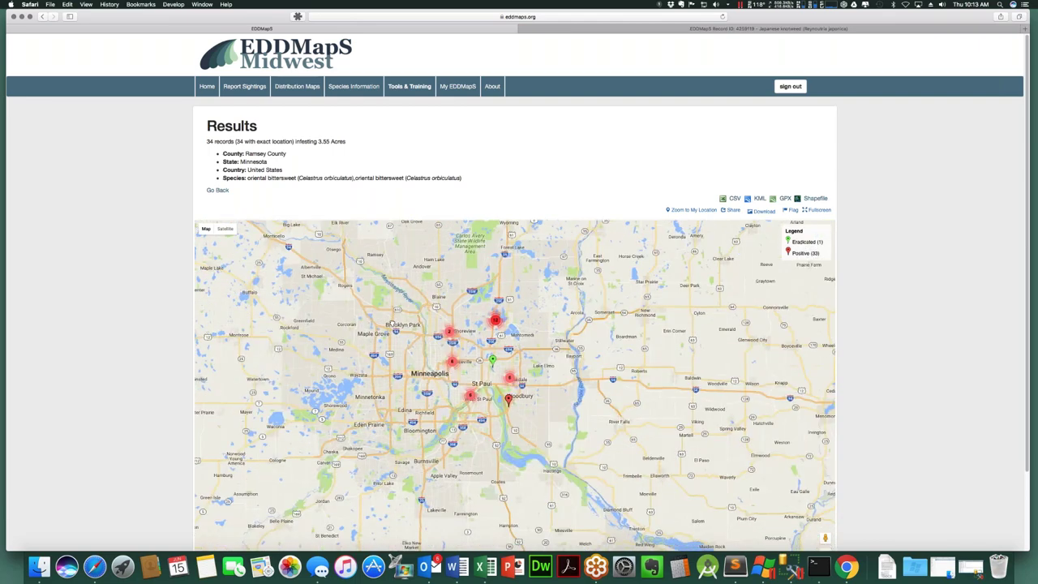
left_click(43, 16)
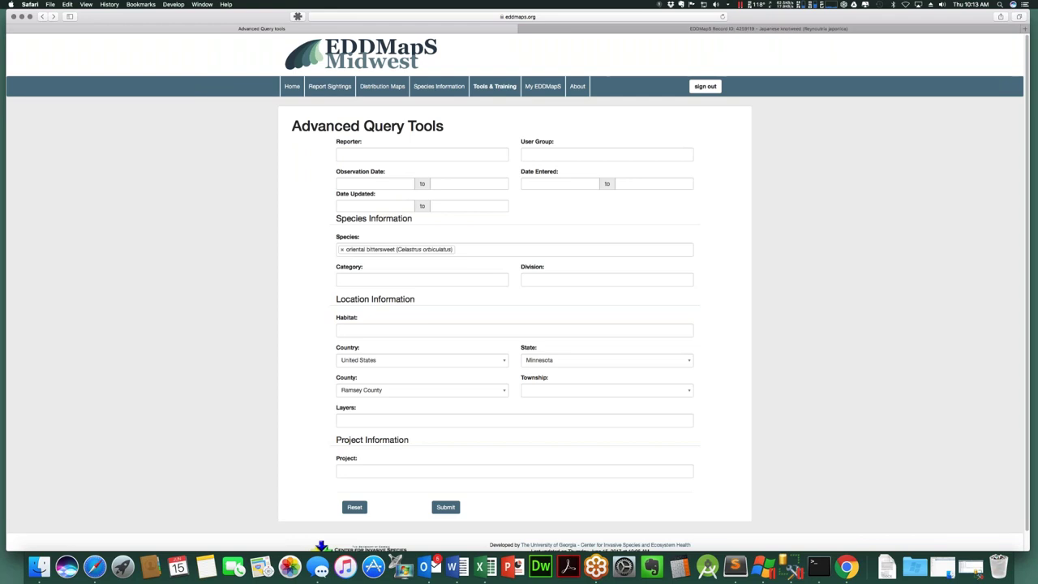
Reload the query form to clear its filters and run a United States query for oriental bittersweet (Celastrus orbiculatus).
key("super+l")
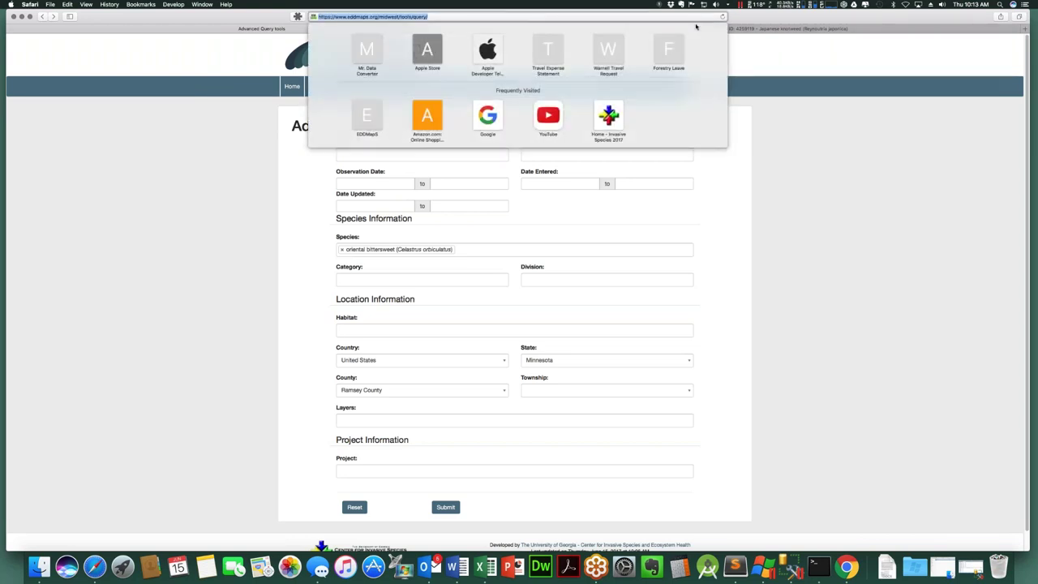
key("Return")
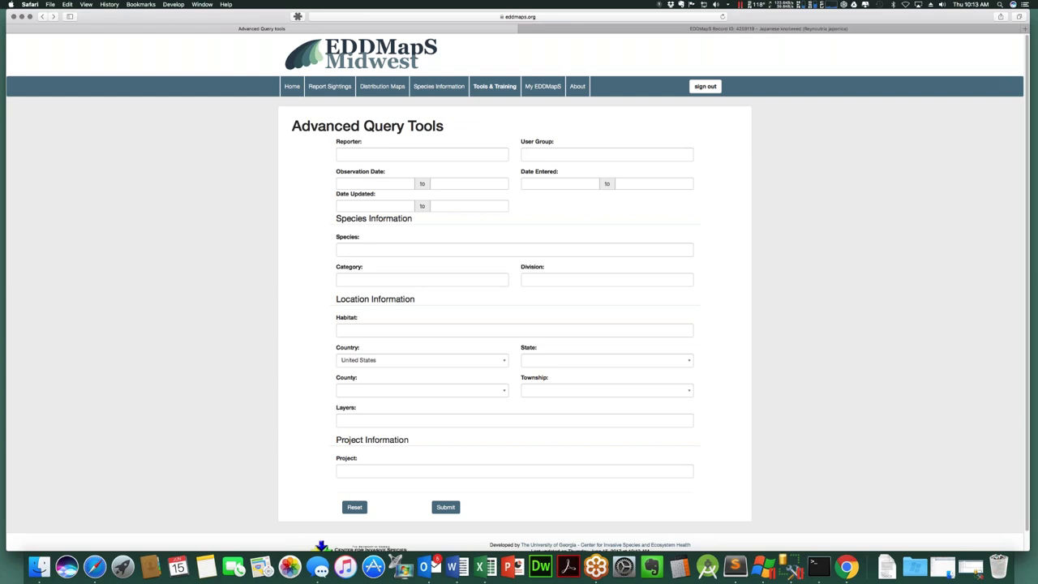
left_click(420, 249)
type("or")
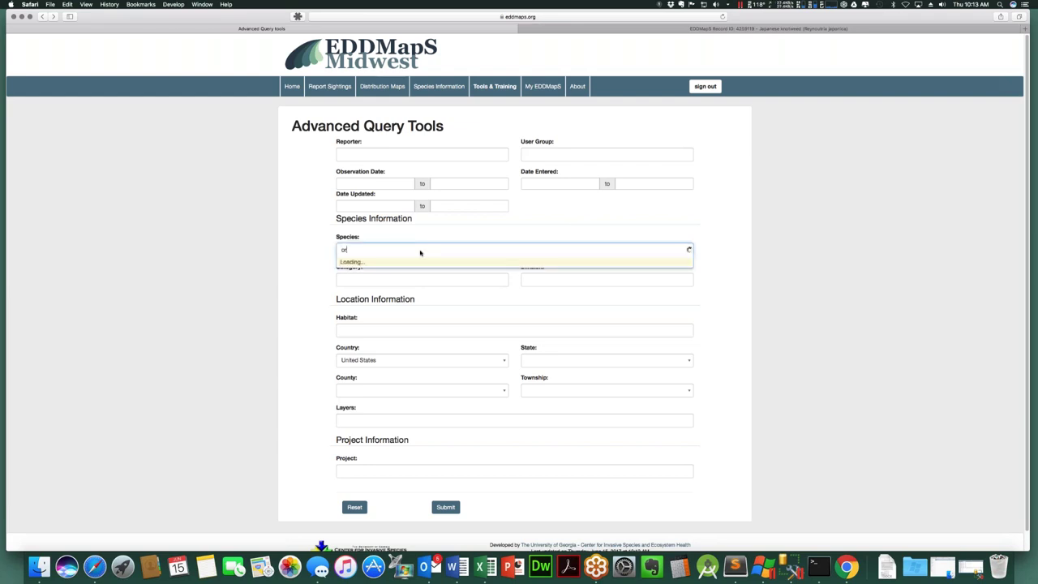
type("iental bittersweet")
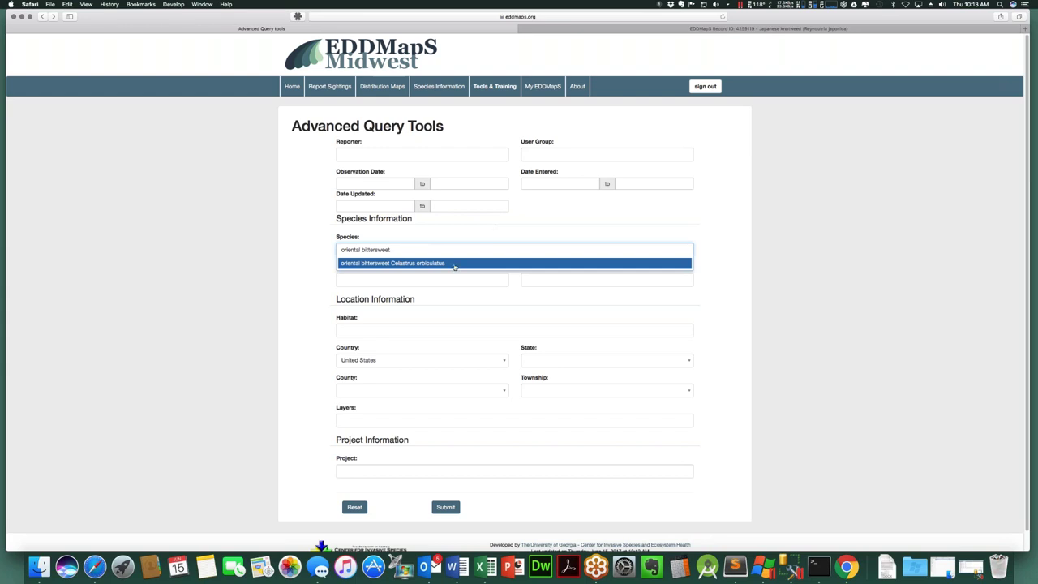
left_click(456, 267)
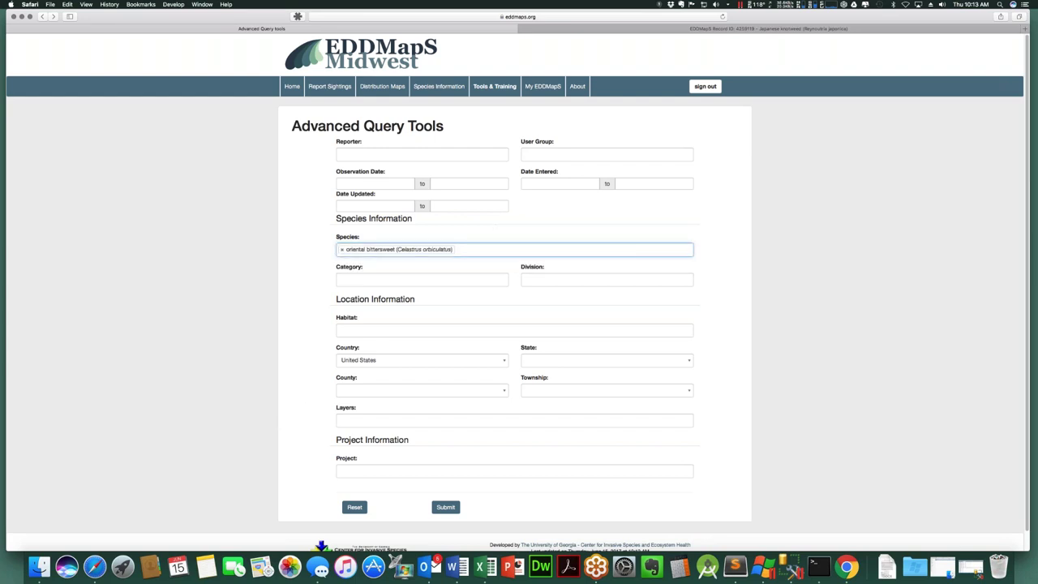
left_click(446, 507)
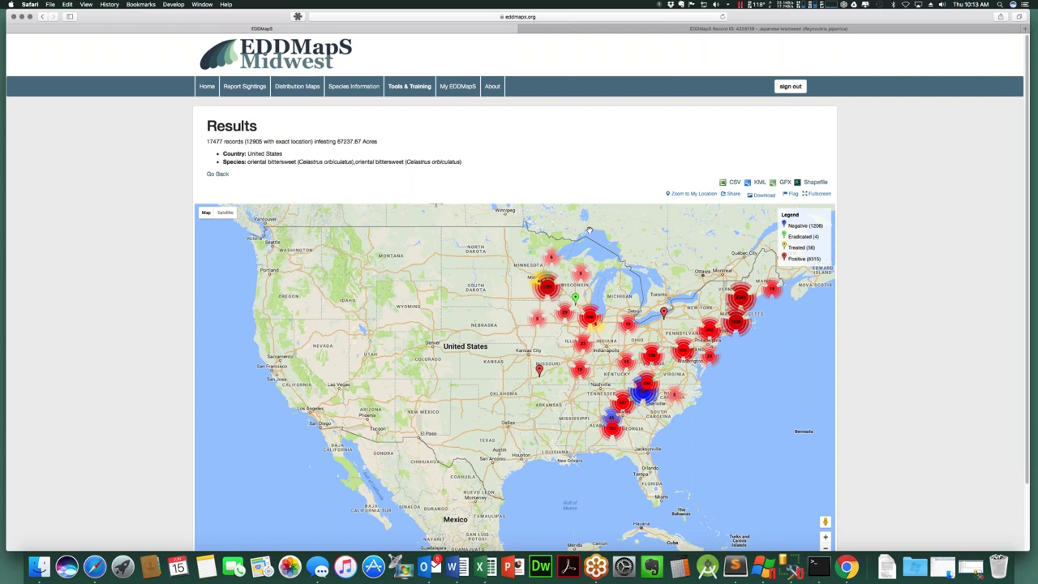
Return to the query form and set the Date Entered range from 4/1/2017 to 4/30/2017.
left_click(43, 16)
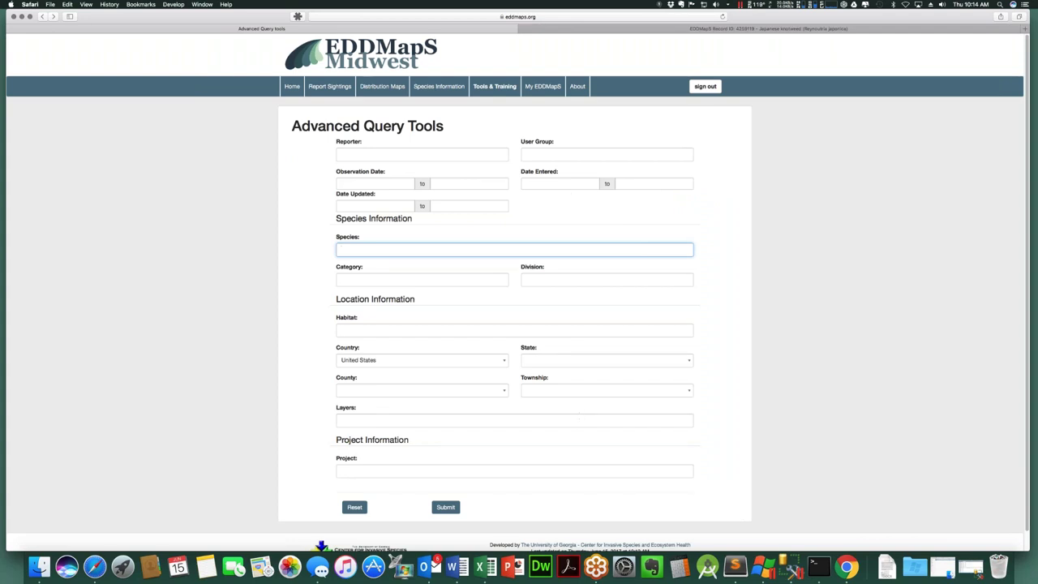
left_click(576, 184)
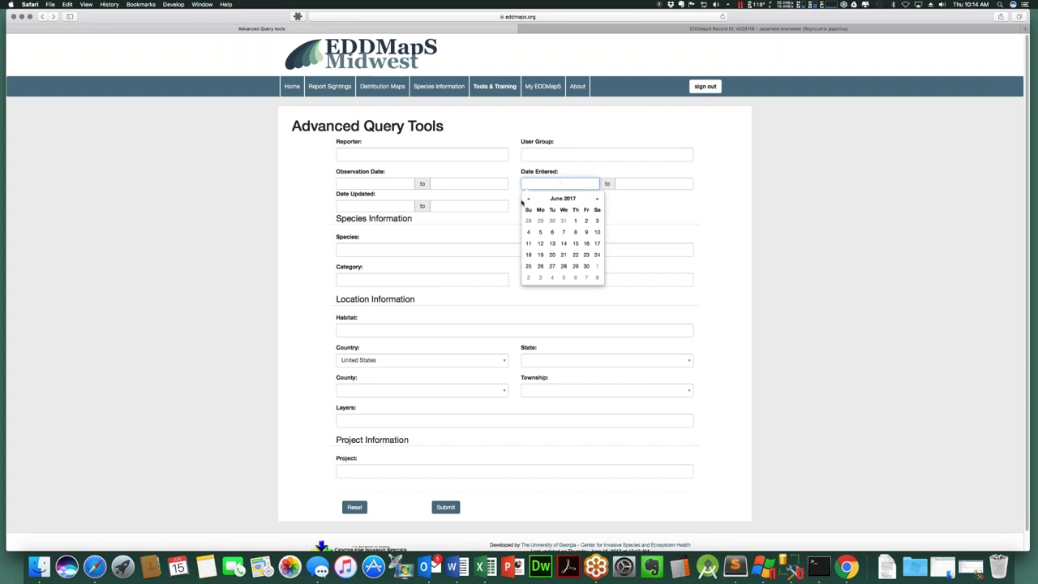
left_click(528, 199)
left_click(529, 198)
left_click(597, 221)
left_click(654, 183)
left_click(623, 198)
left_click(622, 198)
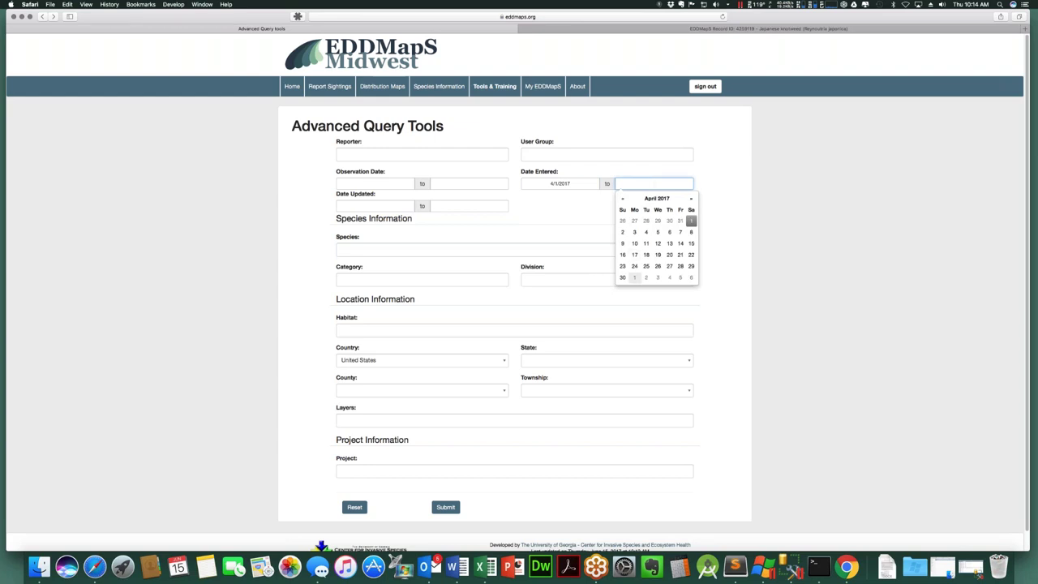
left_click(622, 277)
Set the State filter to Minnesota and run the query for records entered in April 2017.
left_click(540, 363)
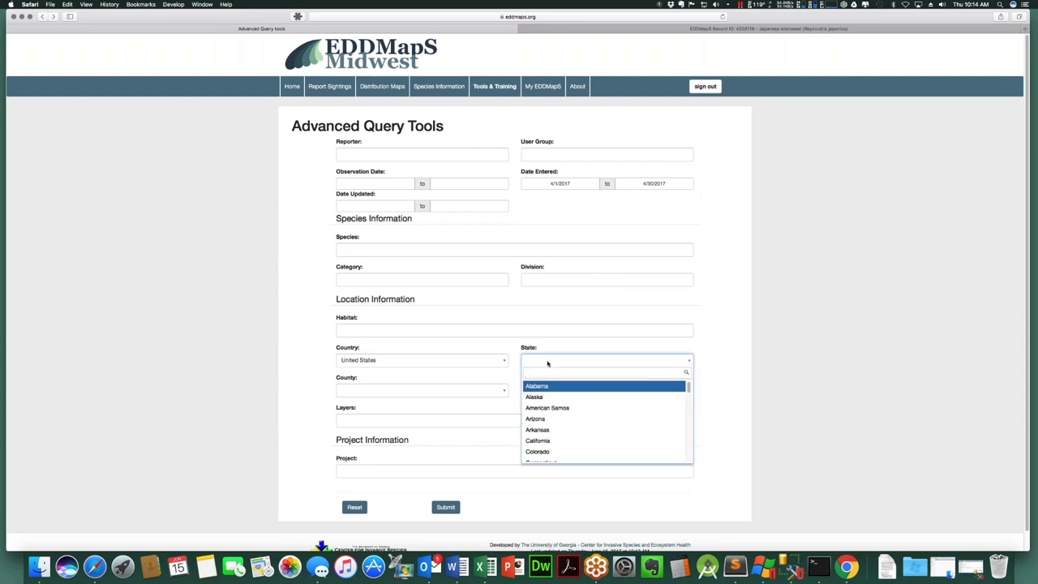
type("minn")
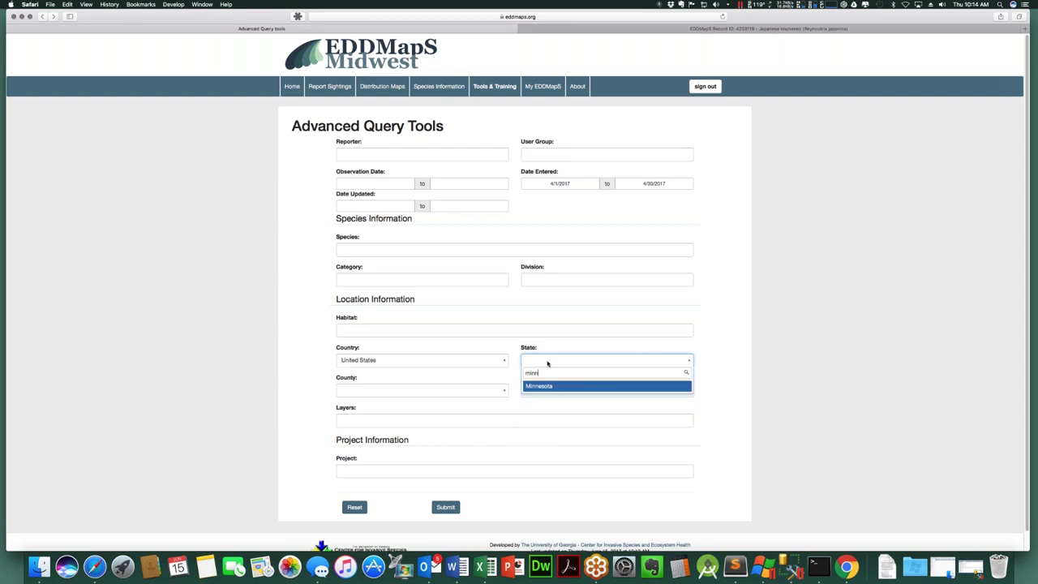
key("Return")
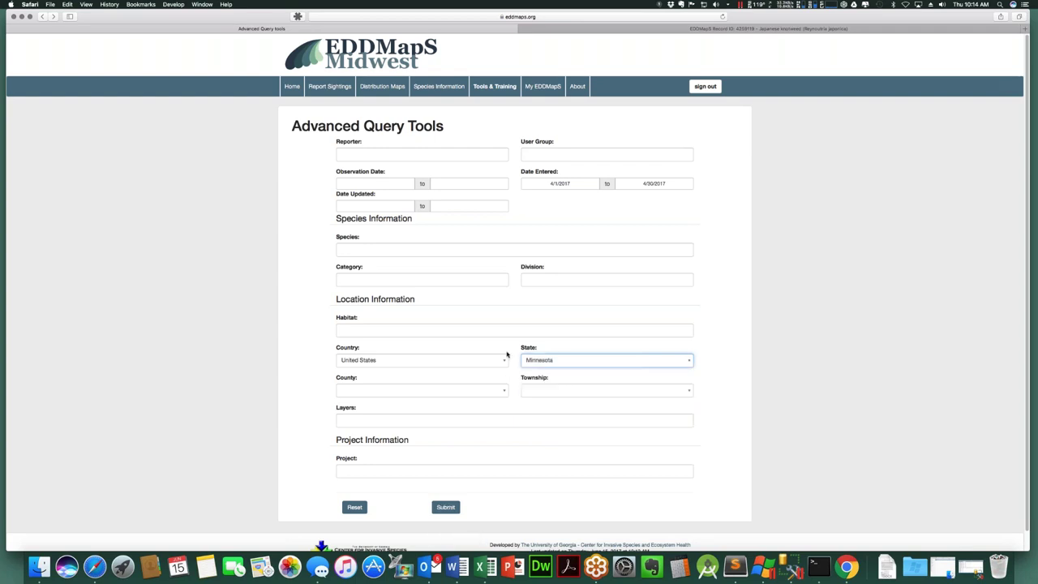
left_click(442, 508)
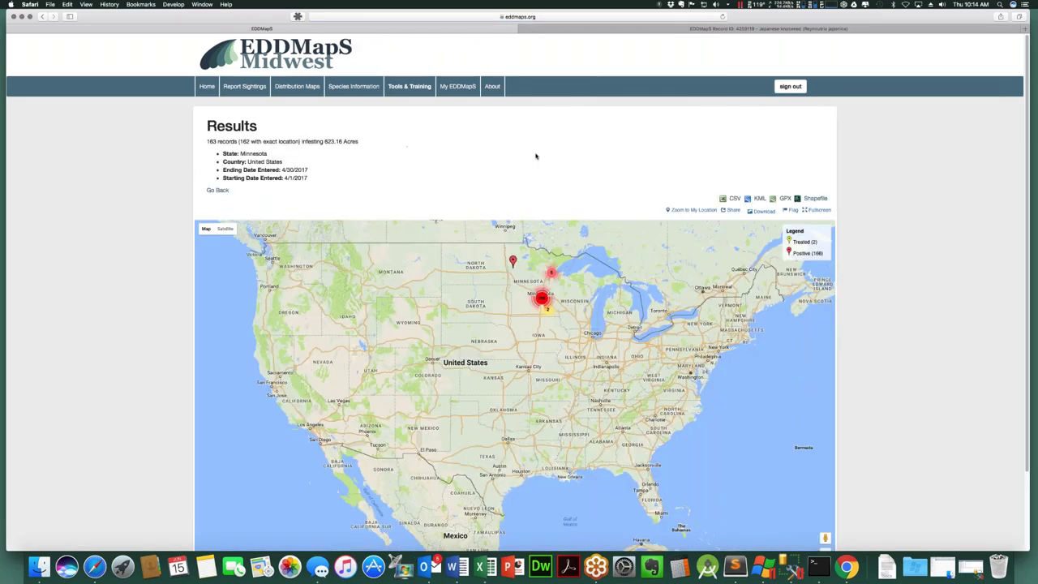
Examine the April 2017 Minnesota records on the results map and their summary line, and return to the query form.
scroll(557, 292, "up", 2)
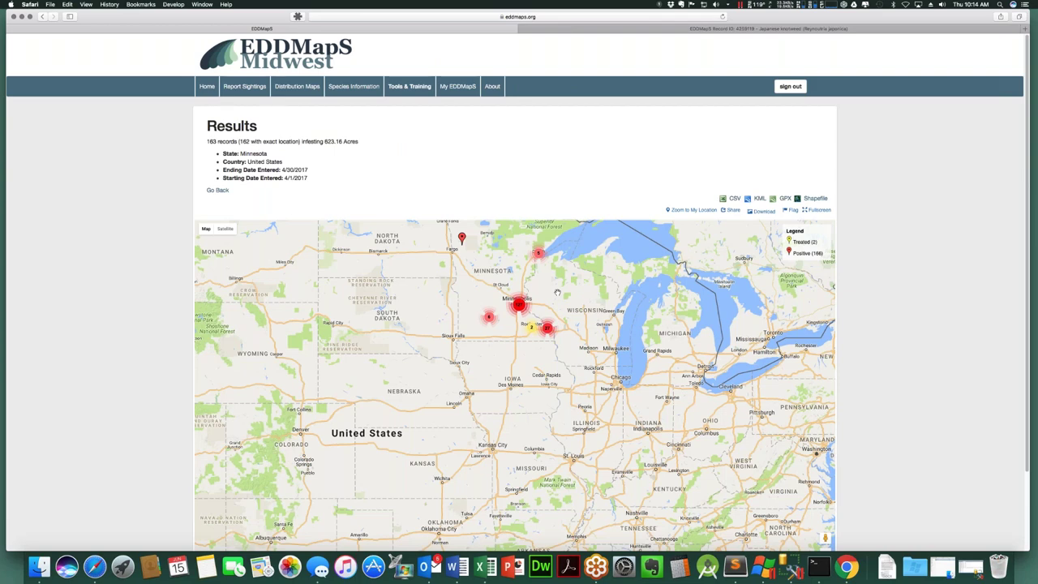
left_click_drag(557, 293, 564, 358)
scroll(564, 358, "up", 2)
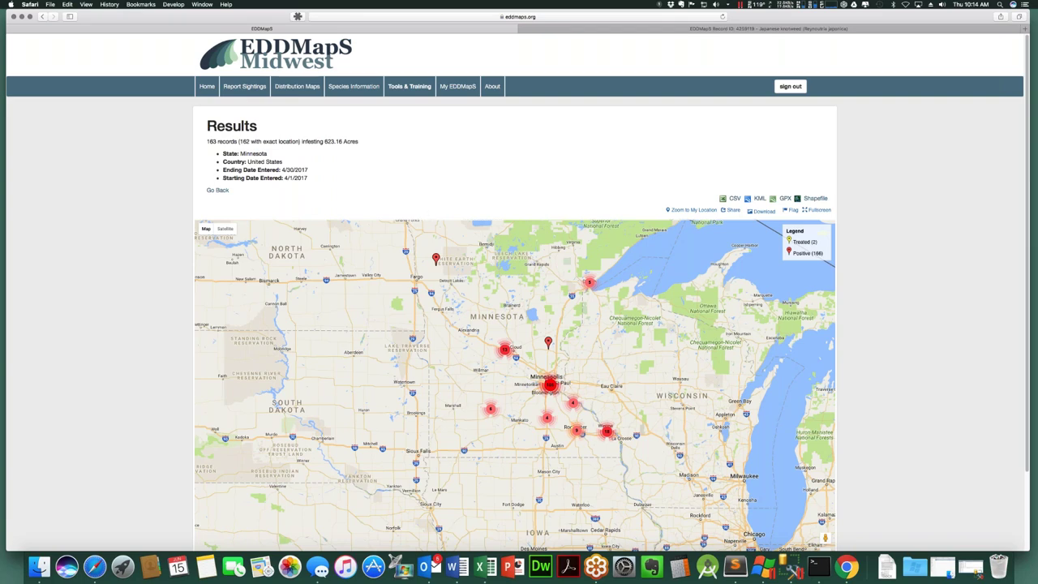
mouse_move(205, 141)
left_mouse_down()
mouse_move(370, 140)
mouse_move(217, 123)
mouse_move(202, 142)
left_mouse_up()
left_click(374, 166)
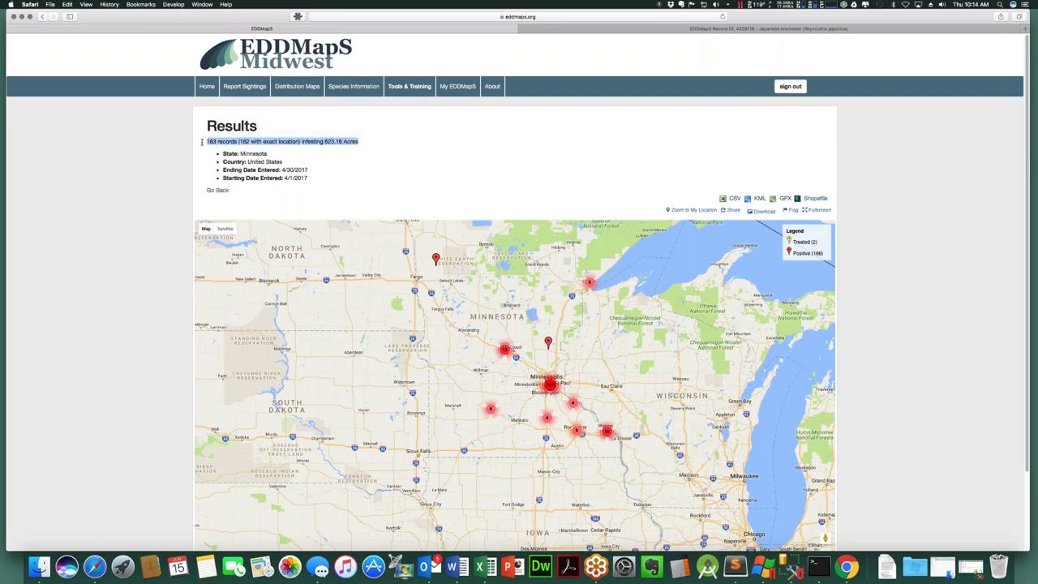
left_click(379, 193)
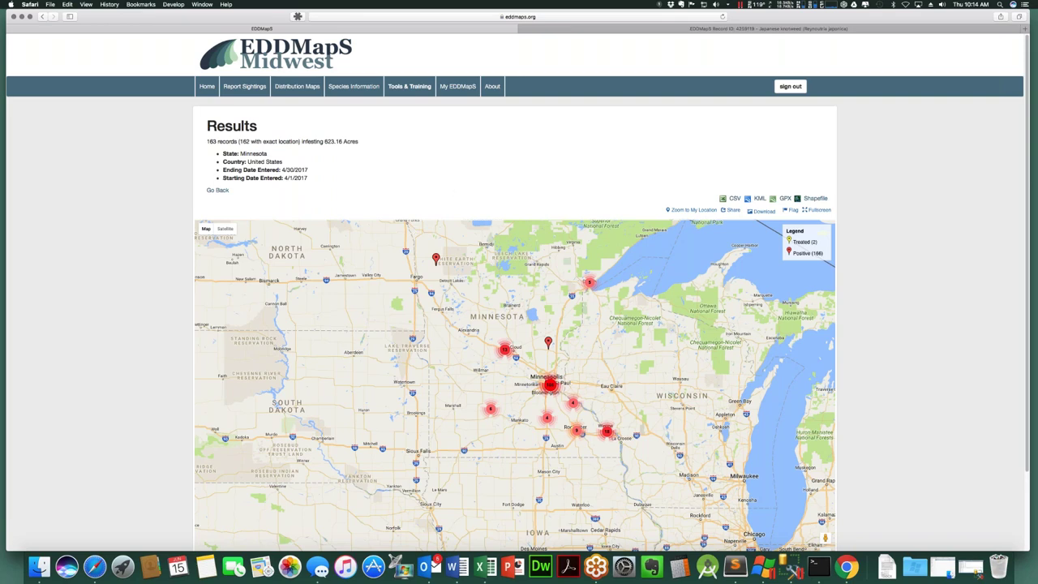
left_click(43, 17)
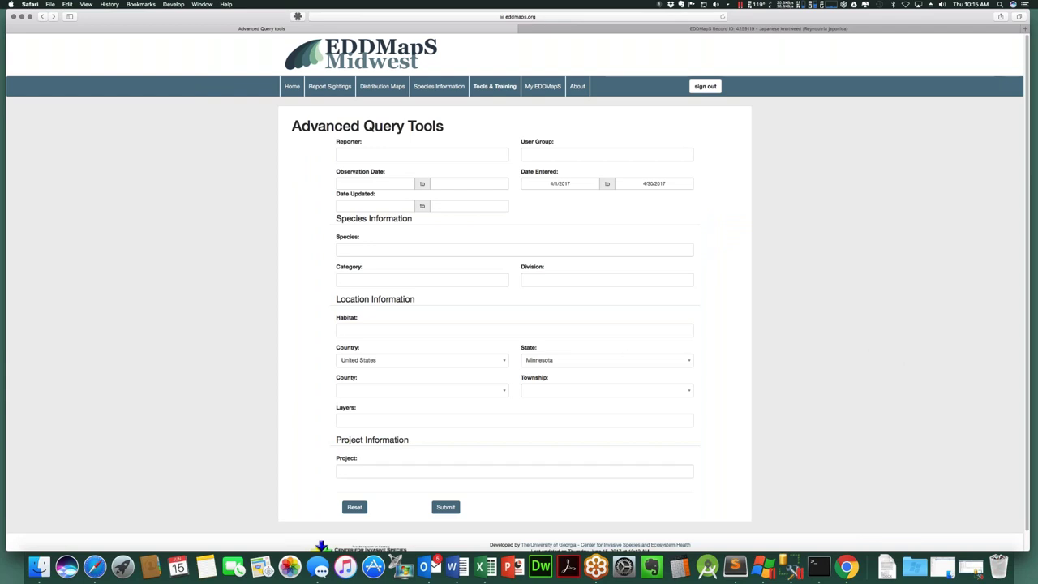
Reload the query form to clear its filters and run a query for Ramsey County, Minnesota, viewing its records up close on the map.
key("super+r")
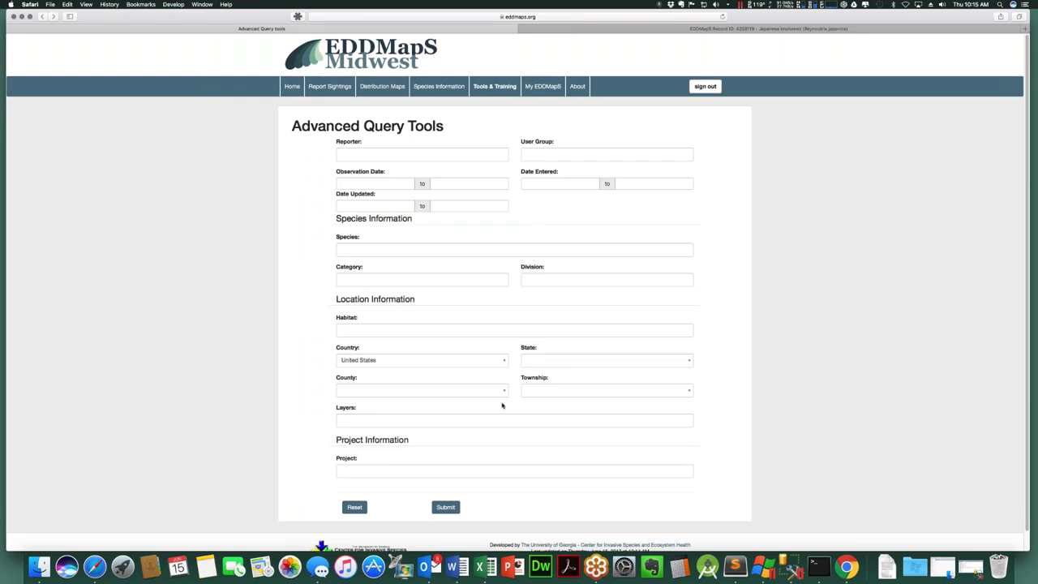
left_click(568, 359)
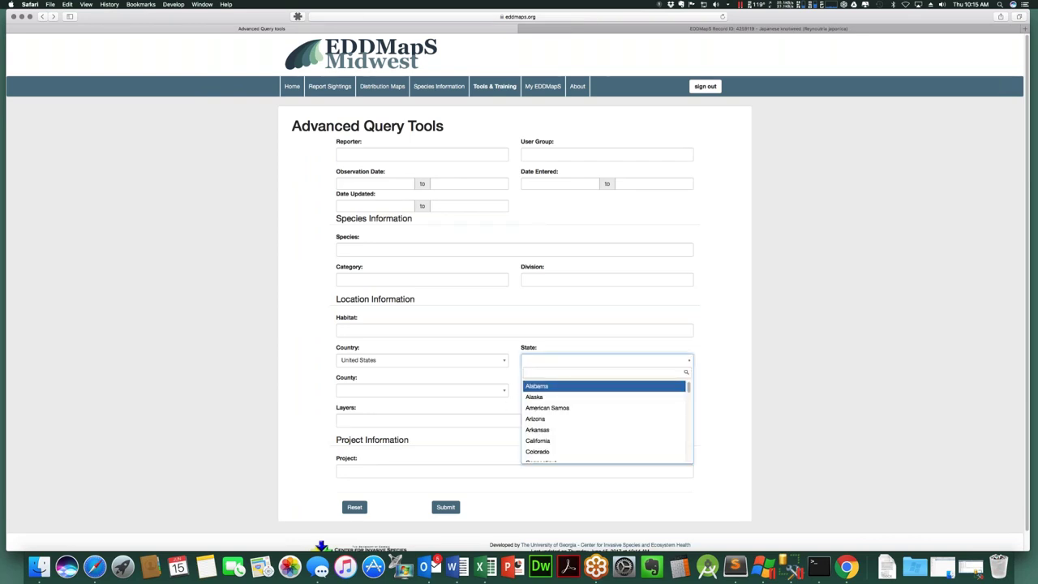
type("min")
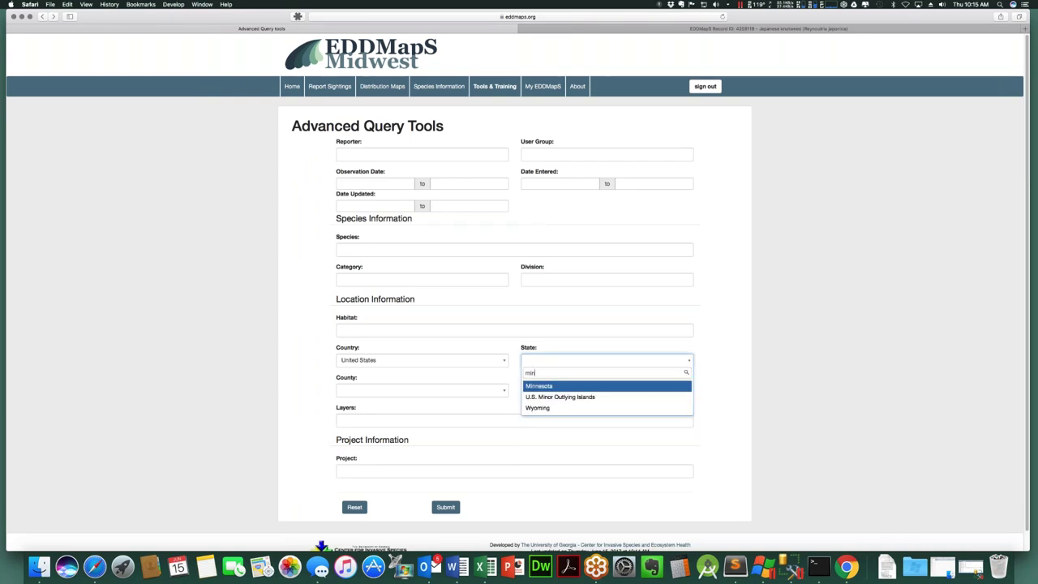
key("Return")
key("Tab")
type("ramse")
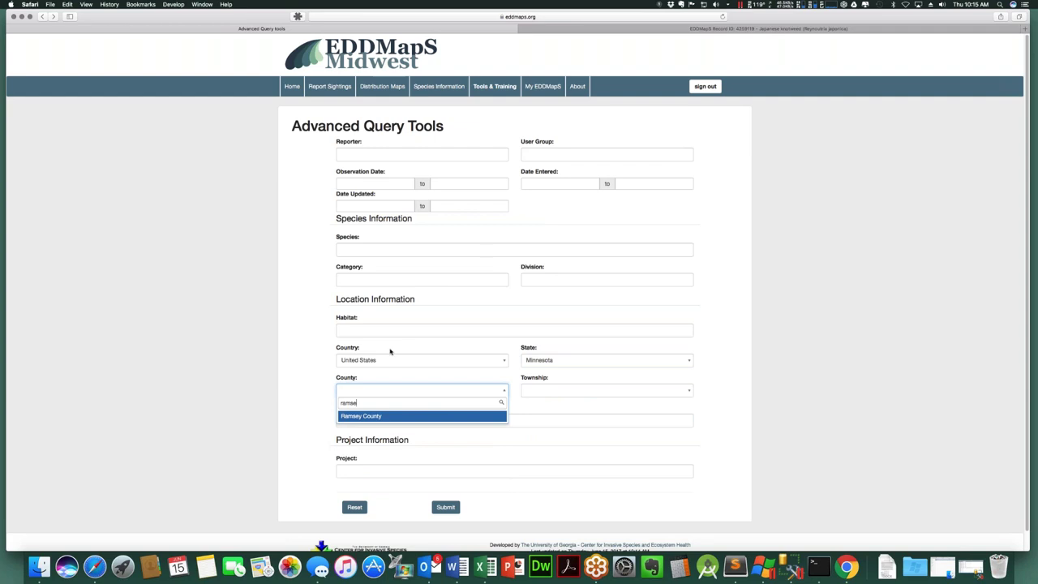
key("Return")
left_click(445, 507)
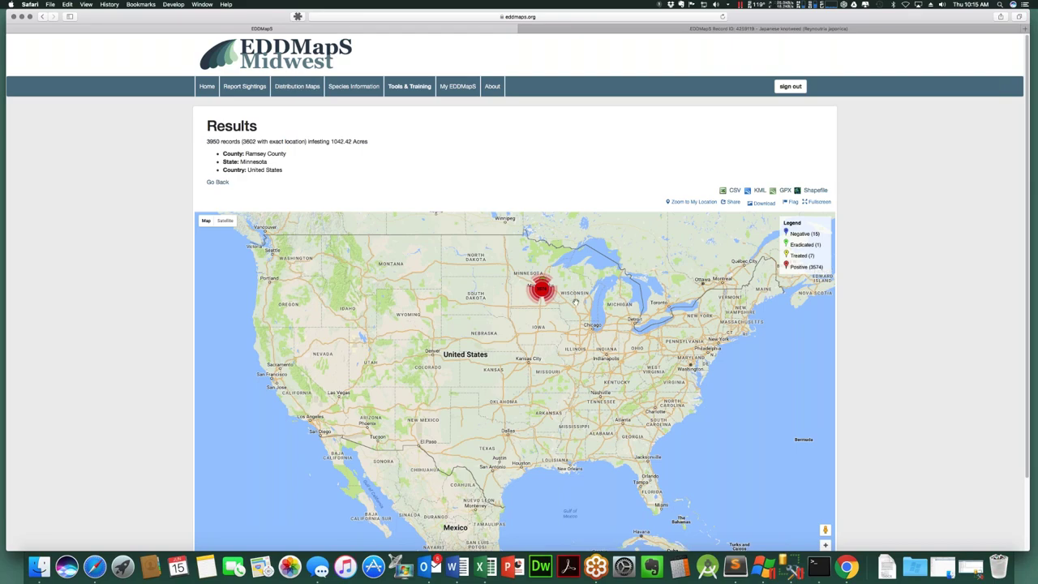
scroll(572, 309, "up", 1)
scroll(568, 310, "up", 1)
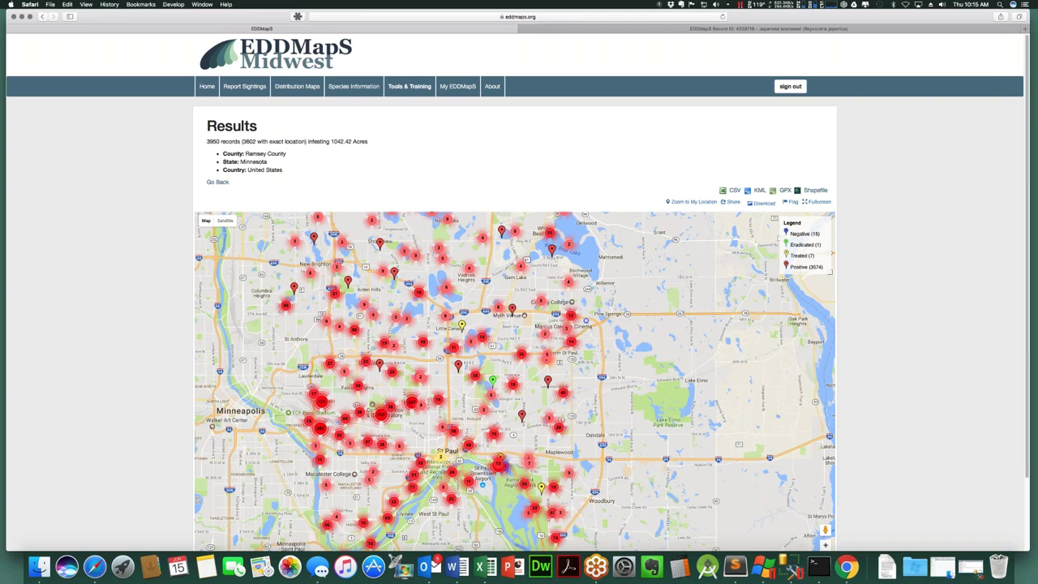
Return to the query form, add the Insects division to the Ramsey County filters, and view the resulting records up close on the map.
left_click(42, 17)
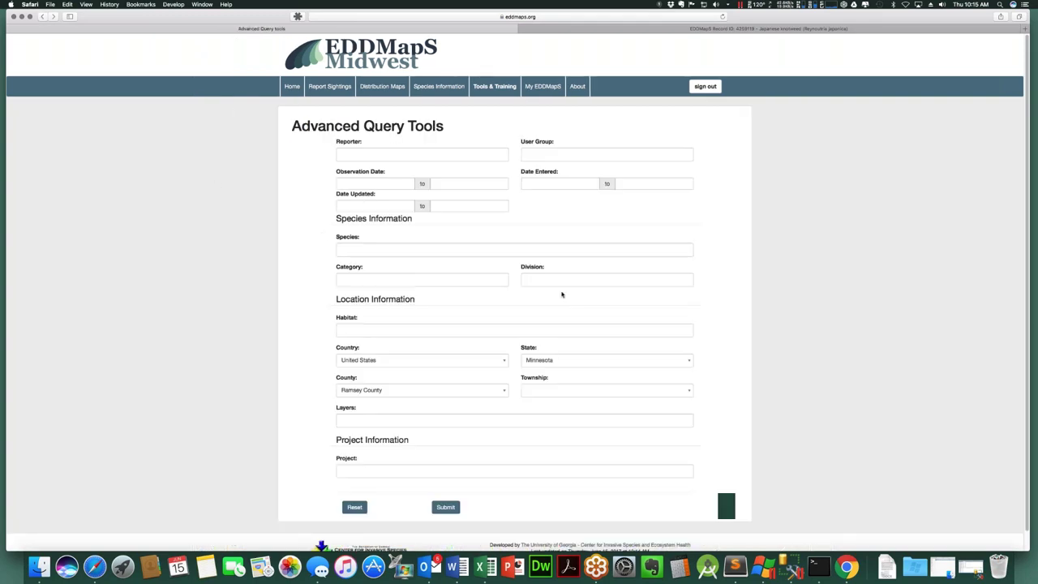
left_click(563, 280)
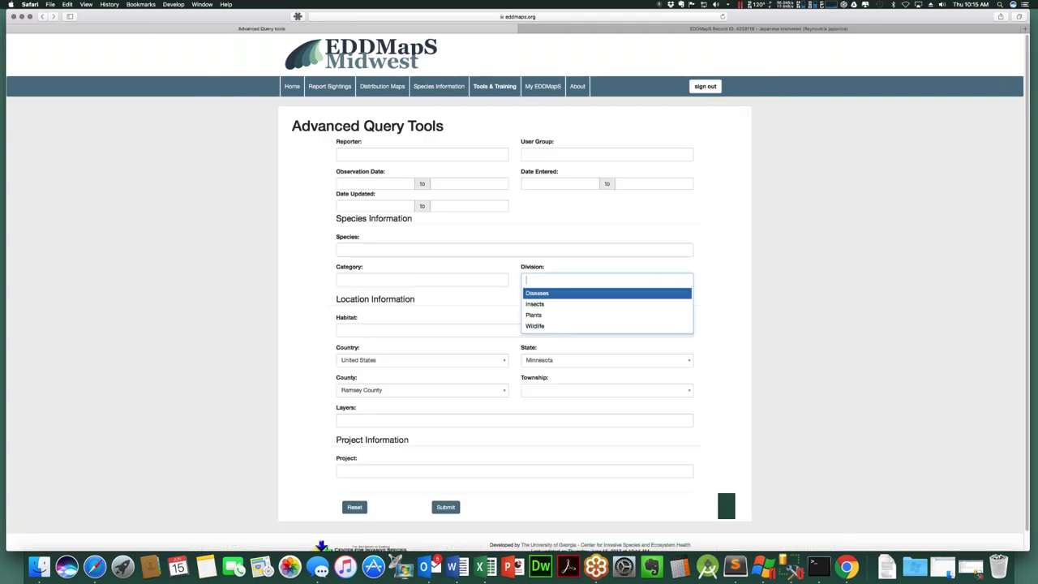
left_click(544, 303)
left_click(446, 507)
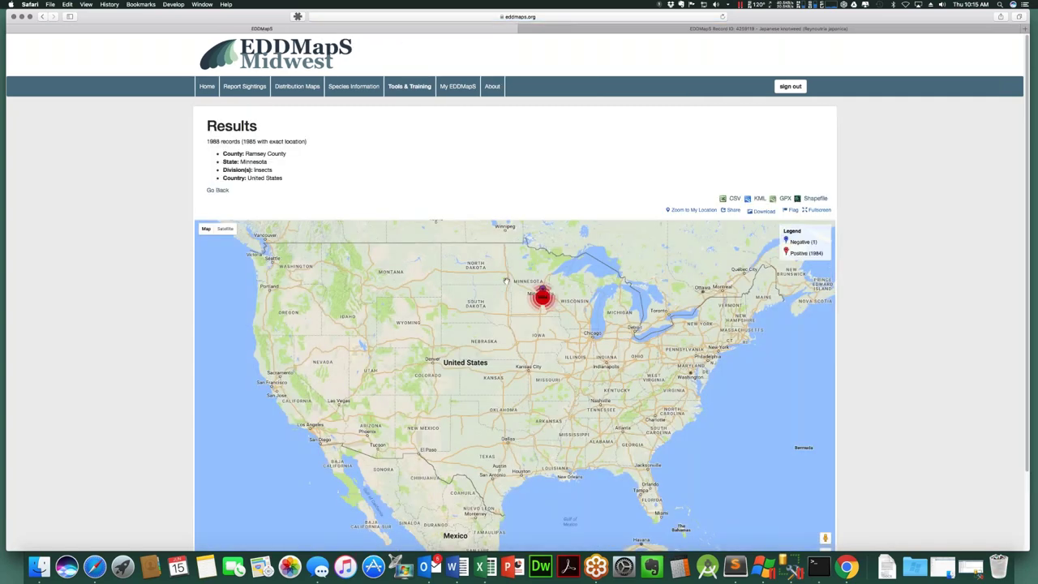
scroll(538, 291, "up", 4)
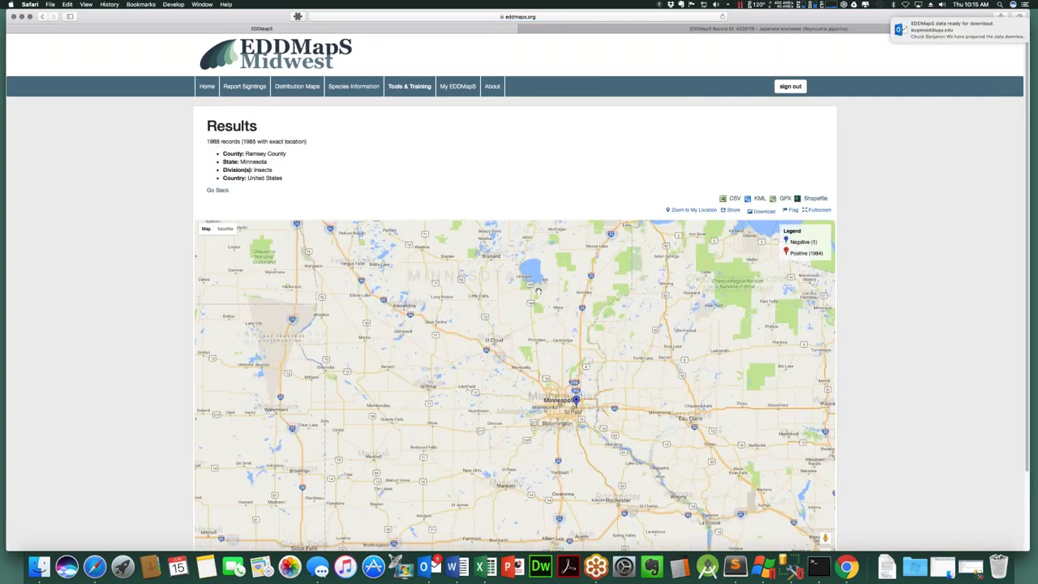
scroll(571, 402, "up", 4)
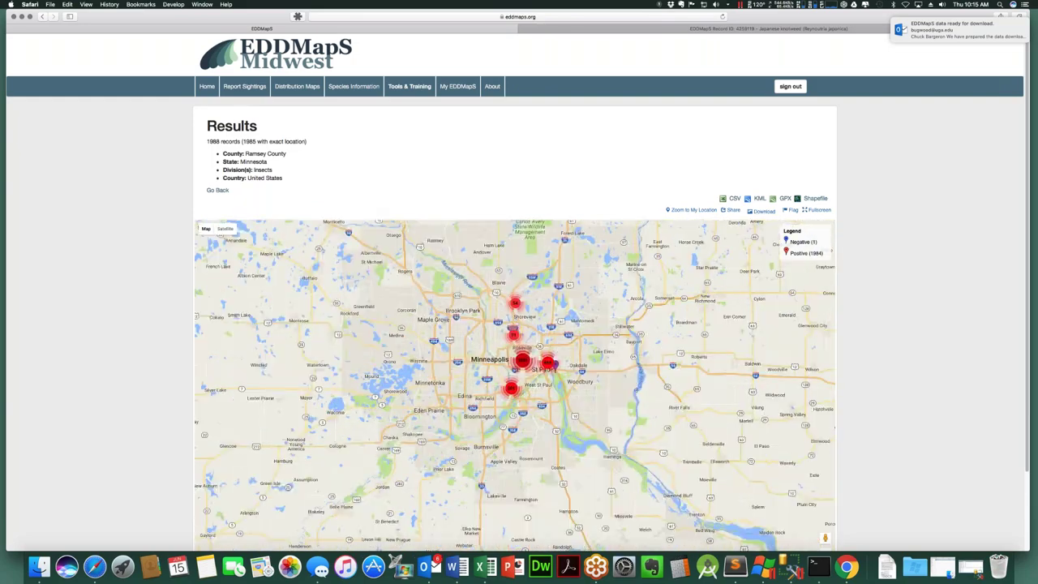
scroll(475, 372, "up", 2)
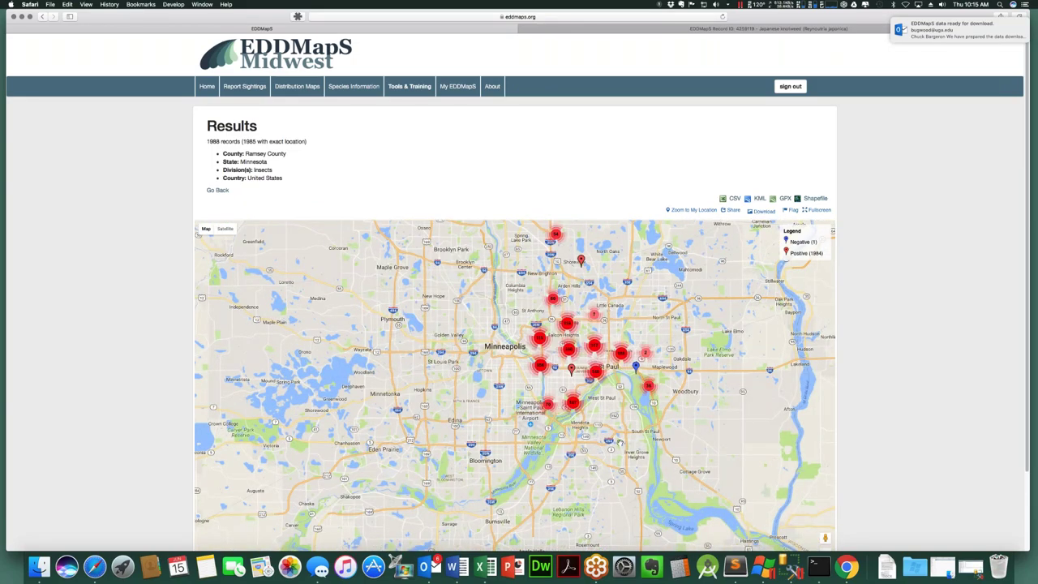
Switch to Outlook to read the EDDMapS data download e-mail, close it, and return to the query form in Safari.
left_click(430, 566)
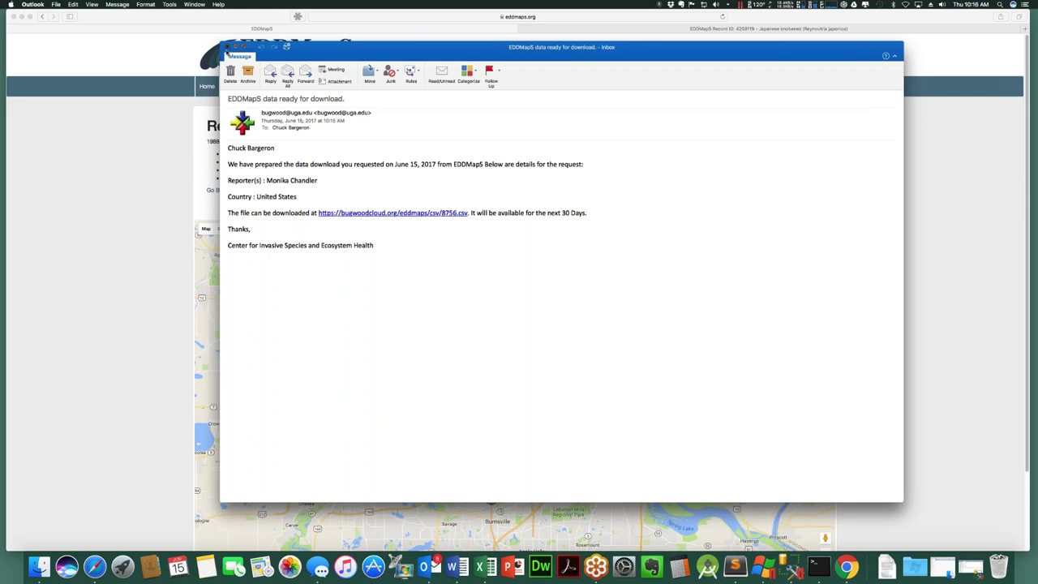
left_click(226, 47)
left_click(45, 17)
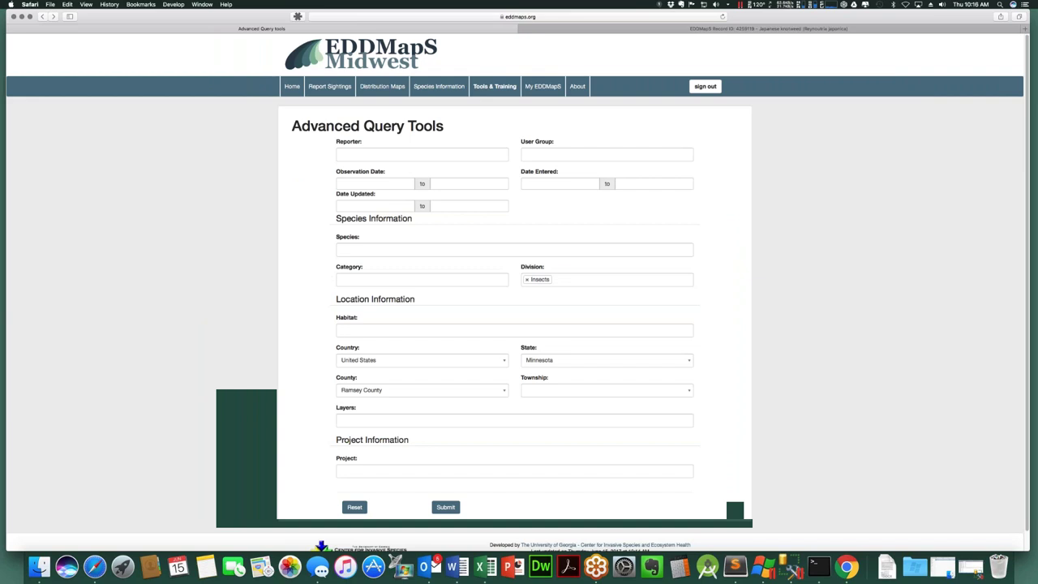
Replace the Insects division with Wildlife and run the Ramsey County query, viewing the results around Minneapolis on the map.
left_click(526, 279)
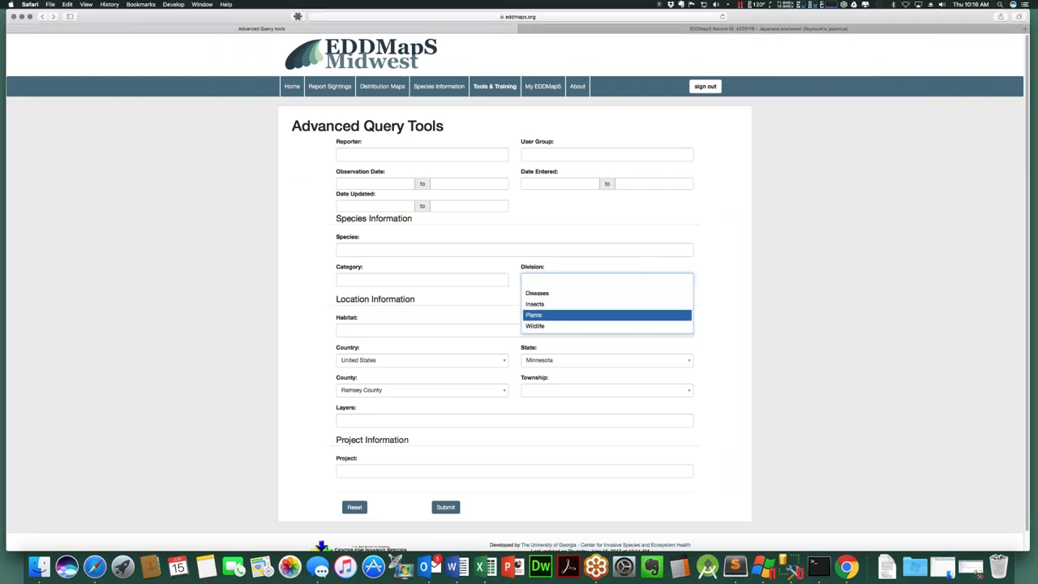
left_click(555, 324)
left_click(230, 317)
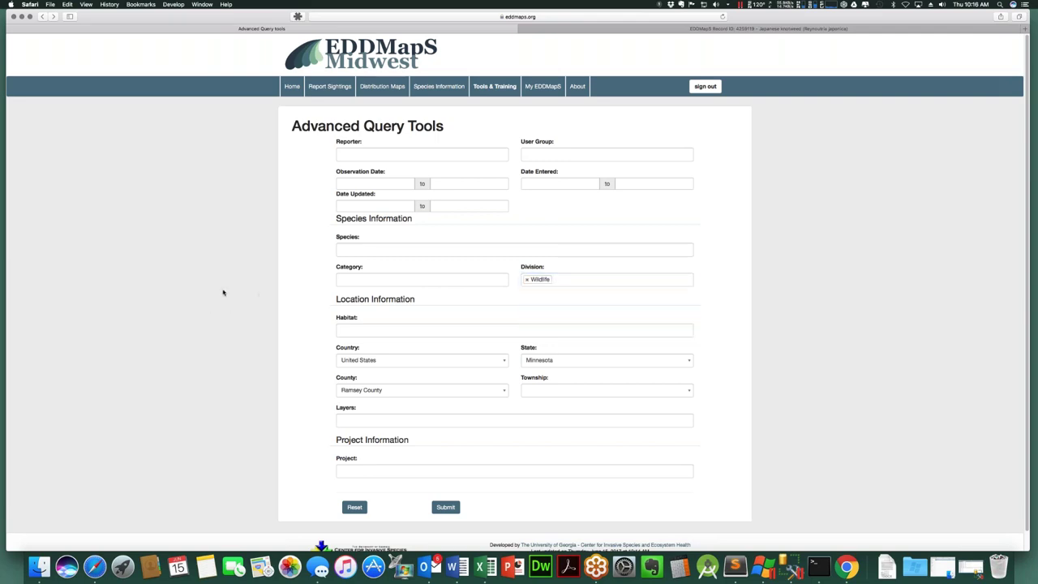
scroll(227, 296, "down", 1)
left_click(445, 492)
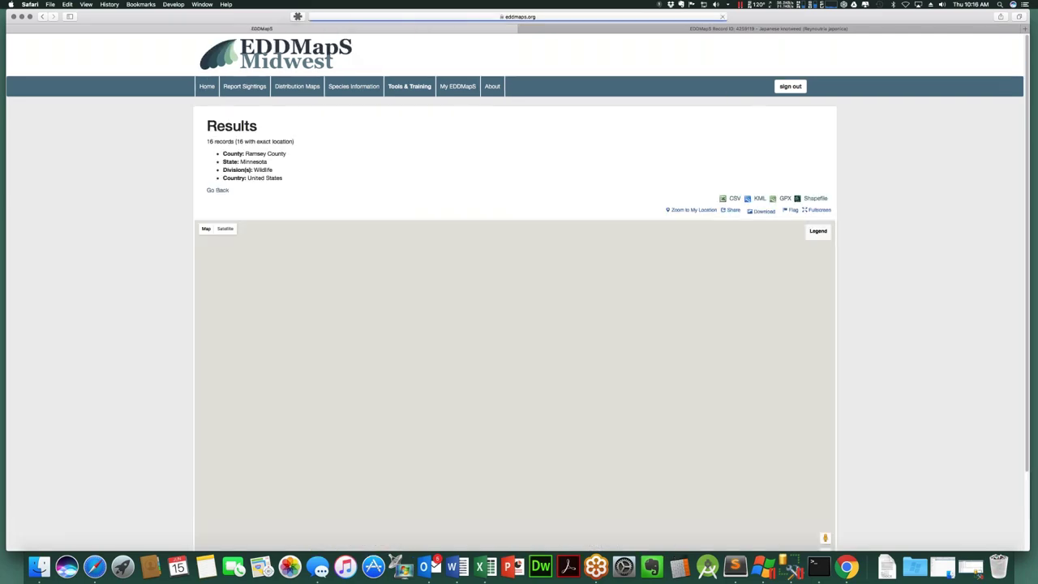
scroll(535, 309, "up", 5)
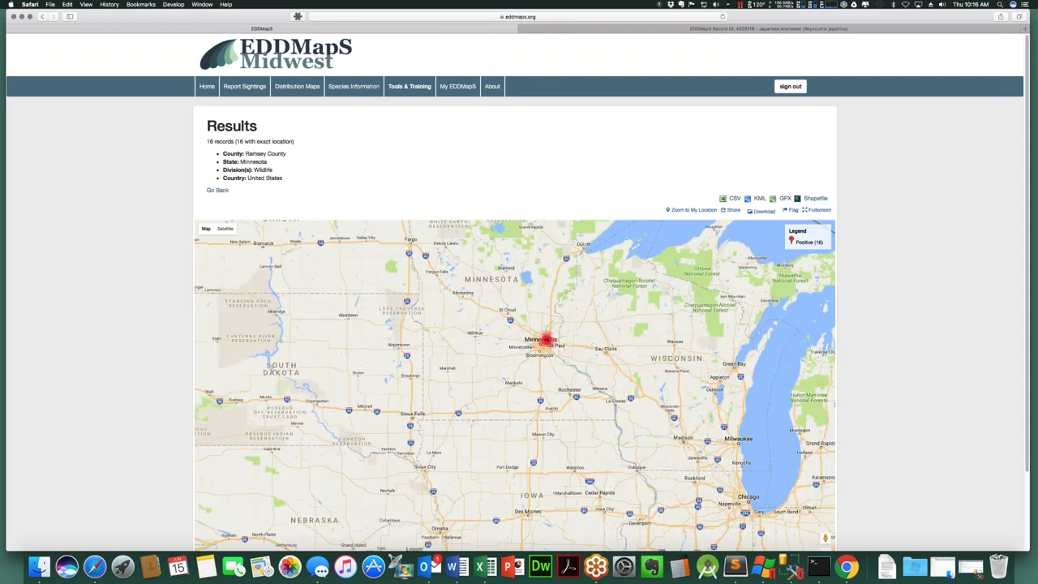
scroll(516, 367, "up", 2)
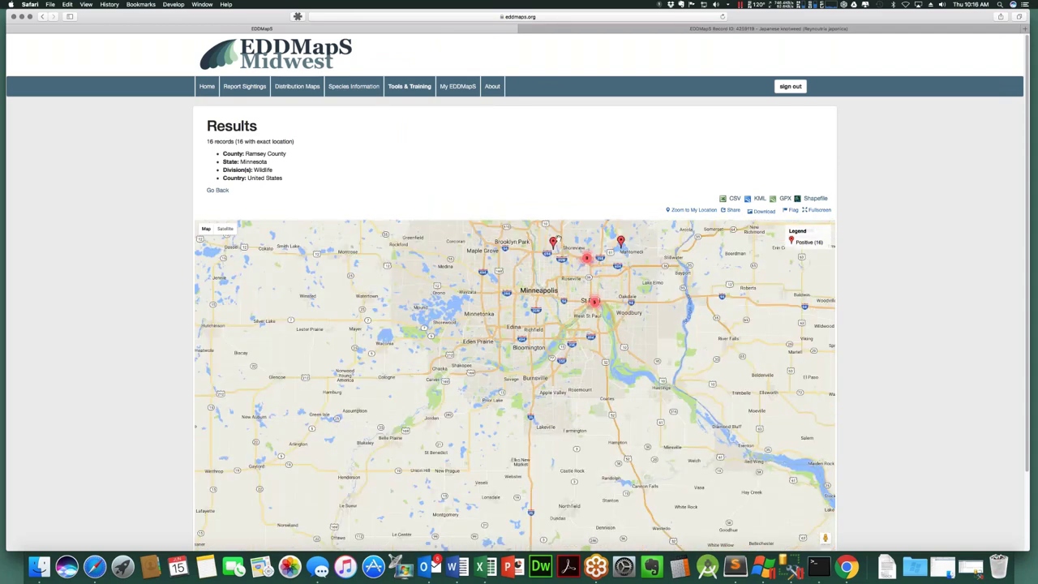
View the detail pages of the two individually pinned wildlife records near Shoreview and Mahtomedi, and return to the results map.
left_click(553, 242)
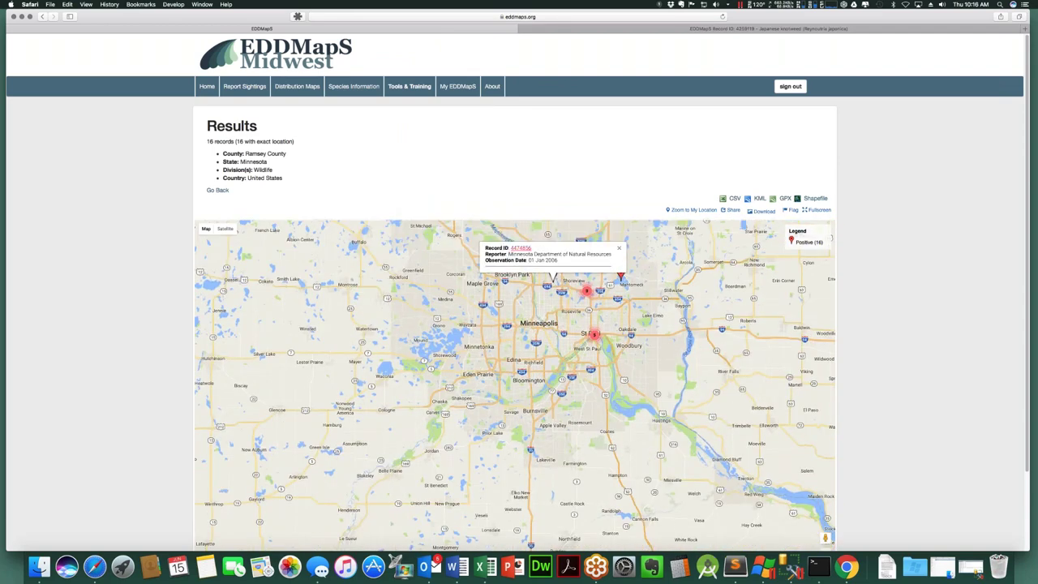
left_click(520, 248)
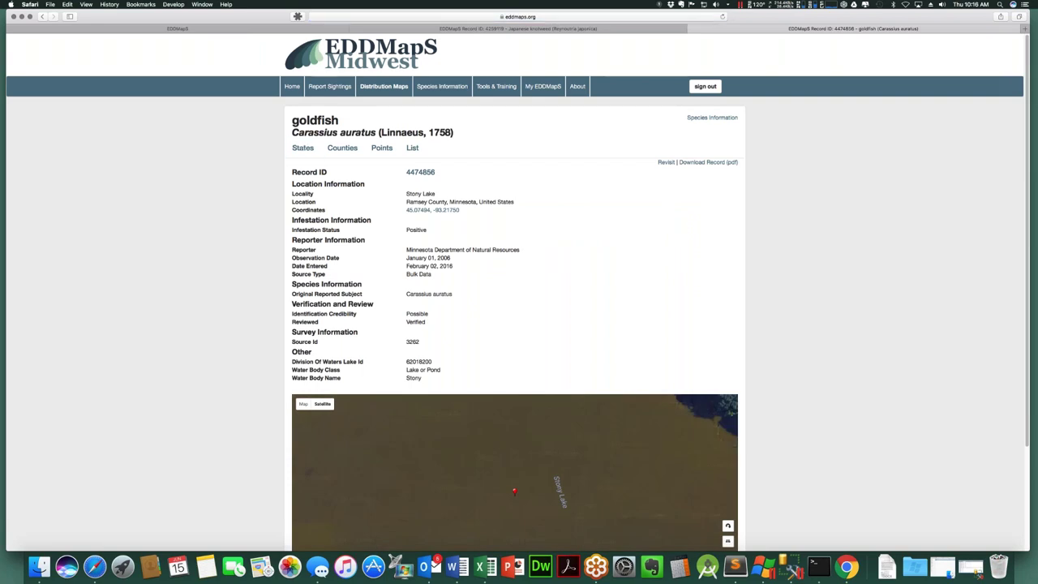
left_click(160, 30)
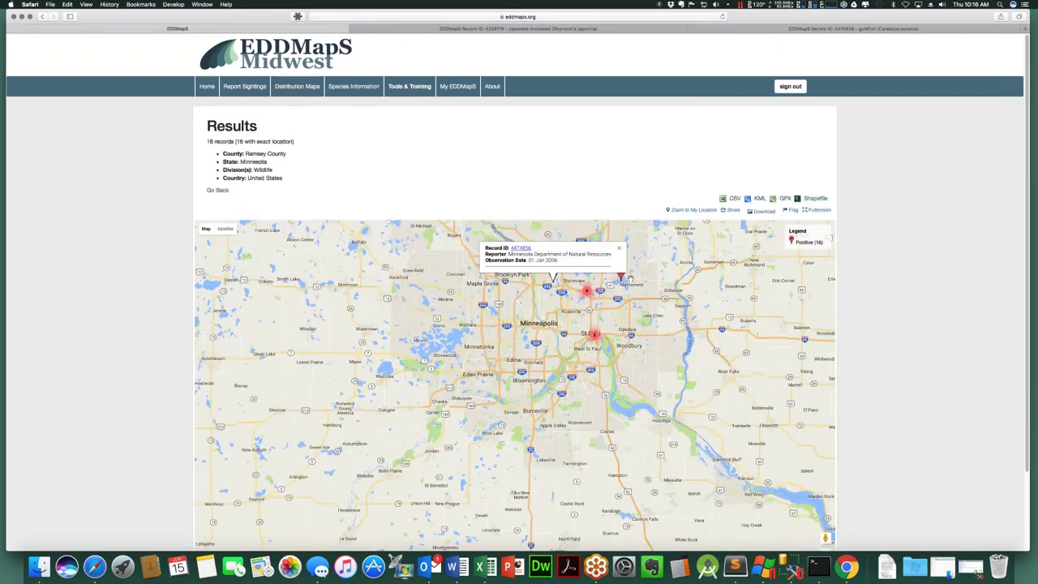
left_click(621, 278)
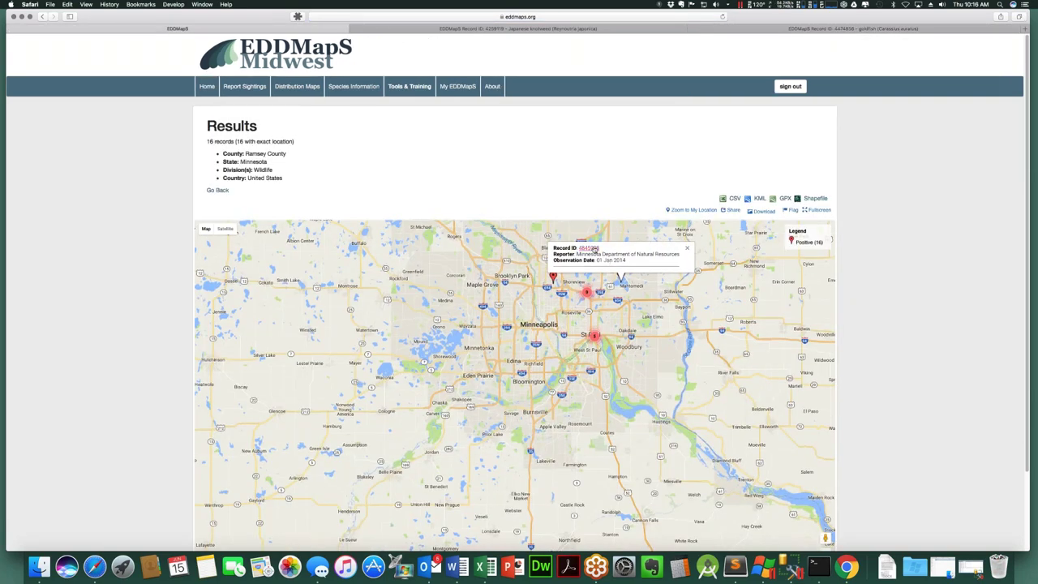
left_click(590, 248)
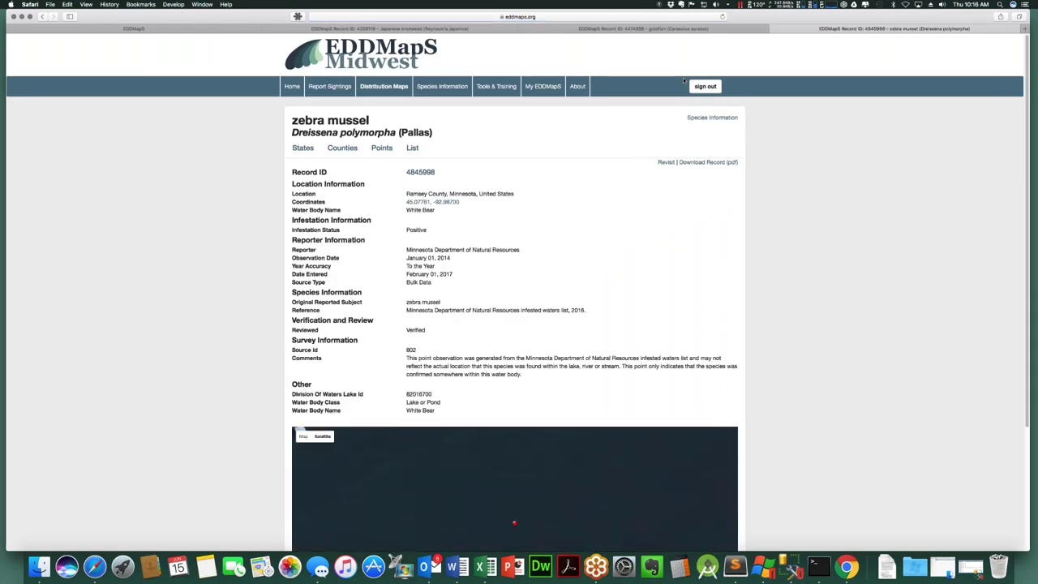
left_click(775, 30)
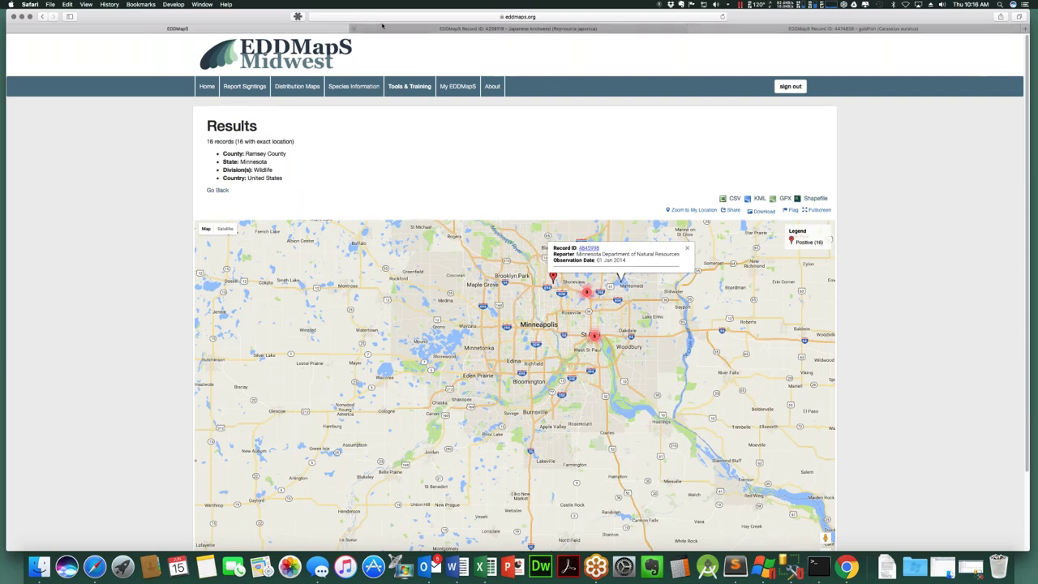
Return to the query form, remove the Wildlife division, and run the Ramsey County query for the category Snails, Slugs, and Mussels.
left_click(42, 16)
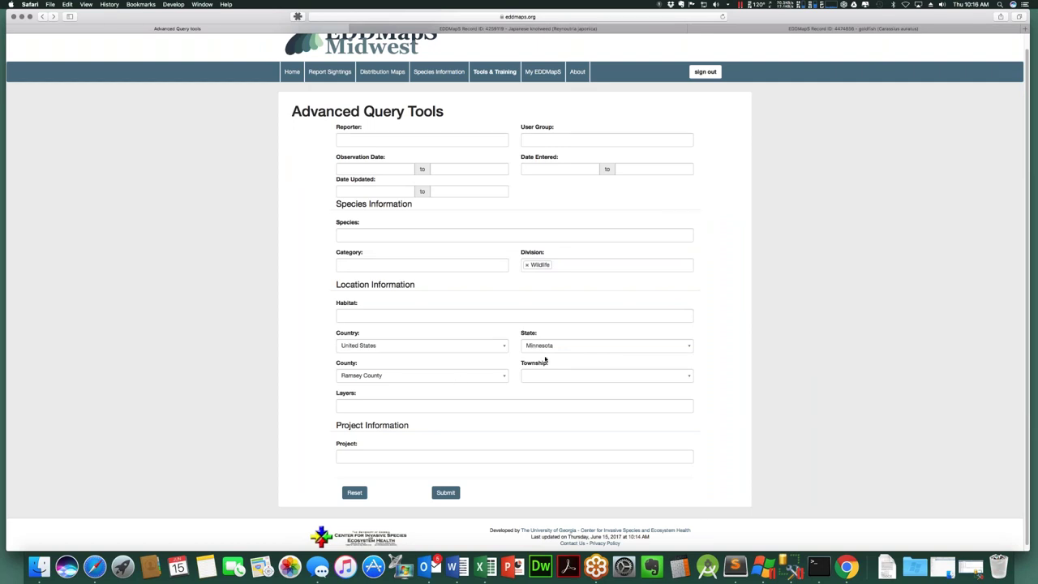
left_click(527, 264)
left_click(456, 266)
type("muss")
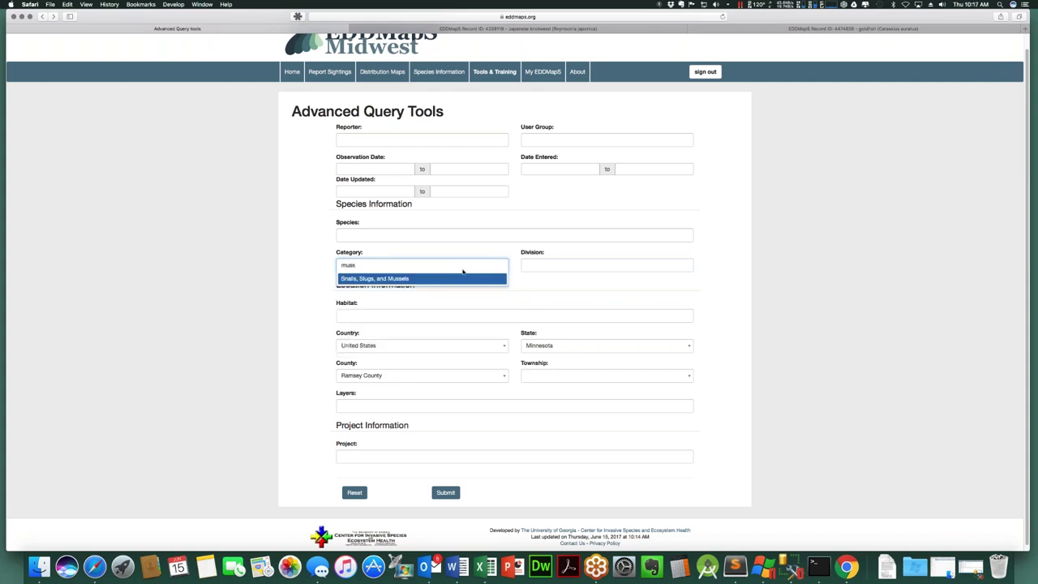
left_click(383, 280)
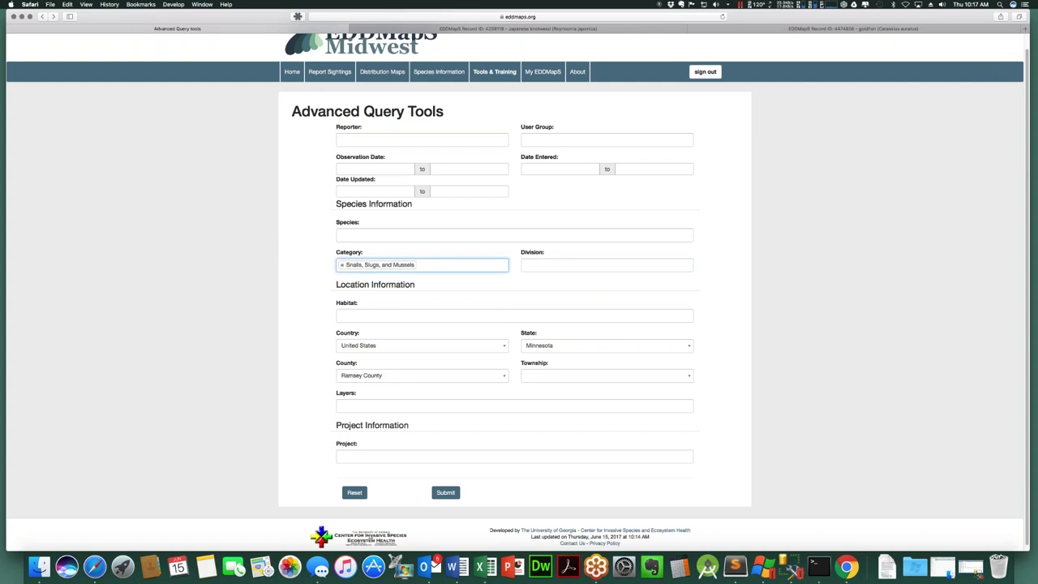
left_click(444, 492)
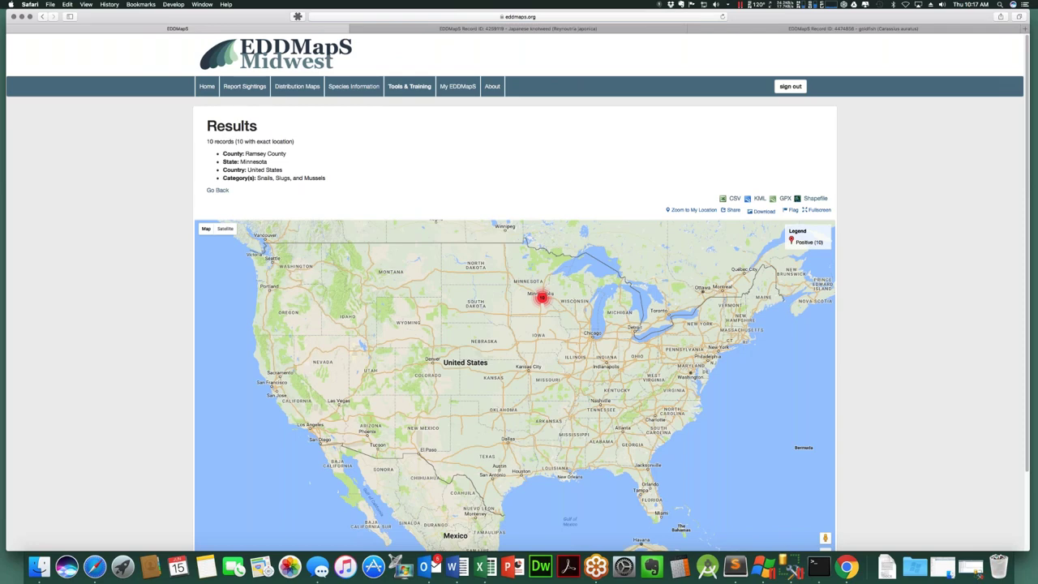
Return to the query form, reload it to clear all filters, and set the State to Minnesota.
left_click(43, 16)
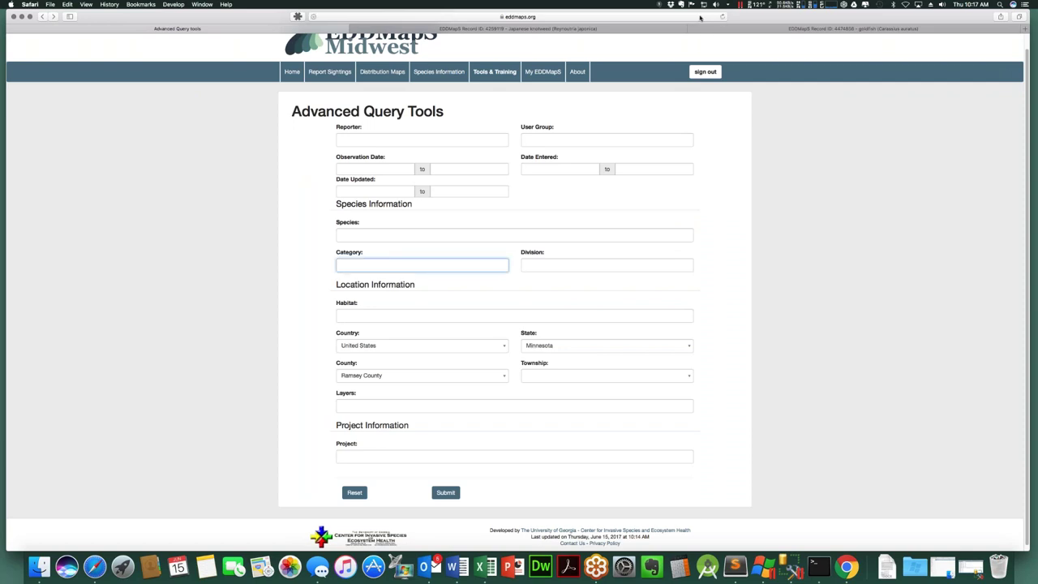
left_click(710, 16)
key("Return")
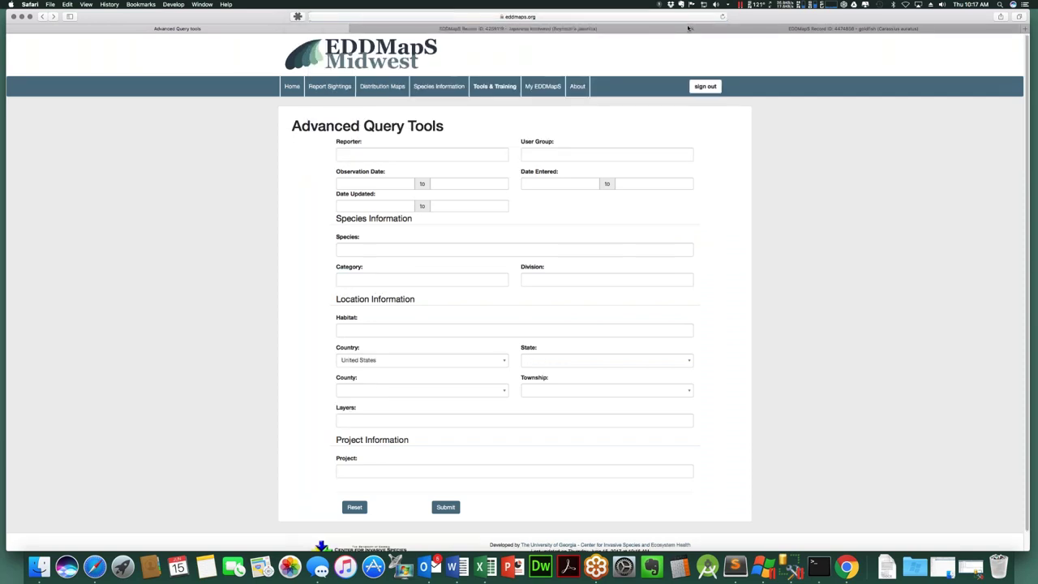
left_click(573, 360)
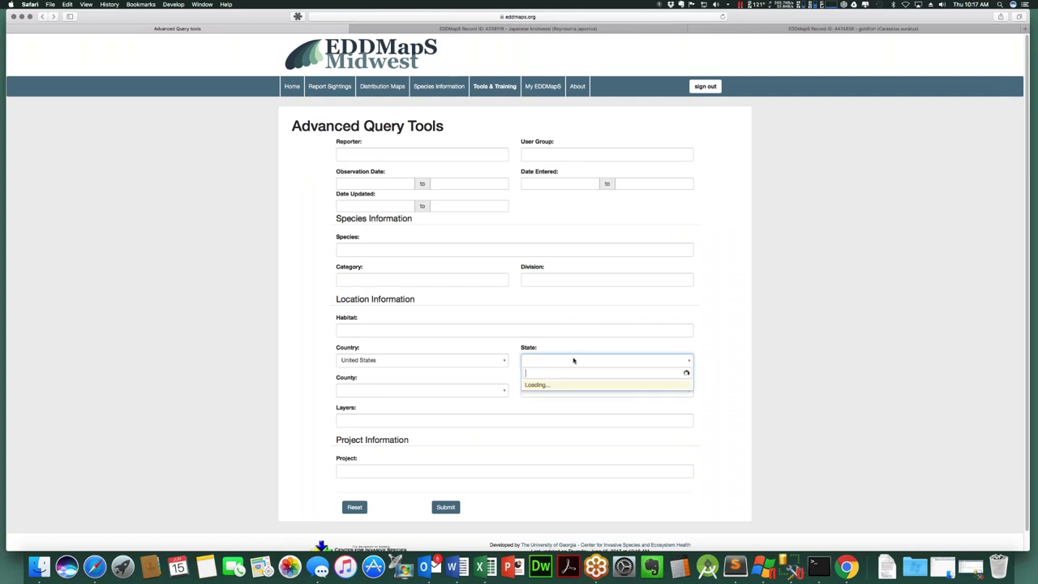
type("minne")
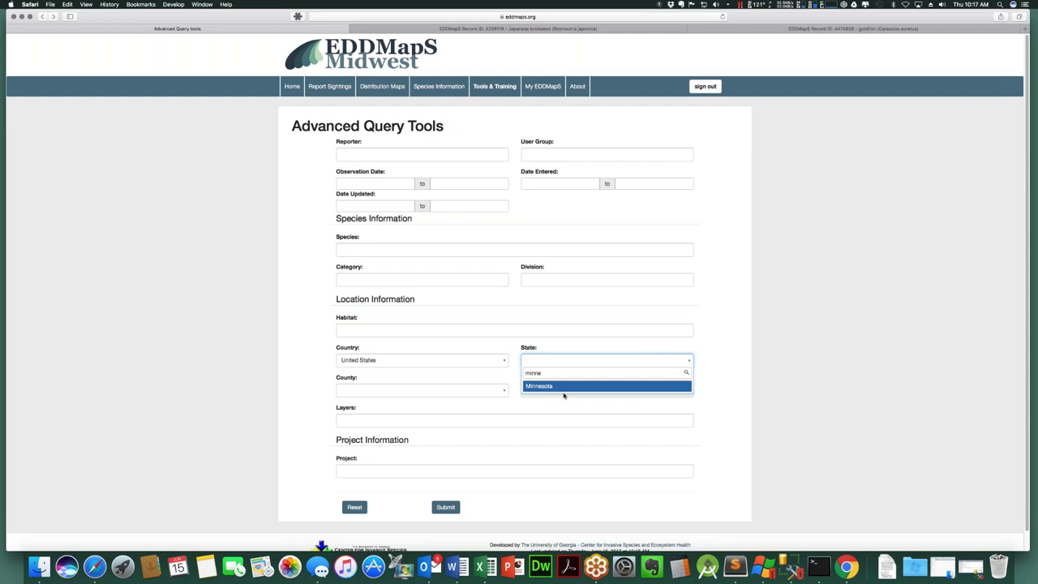
left_click(564, 391)
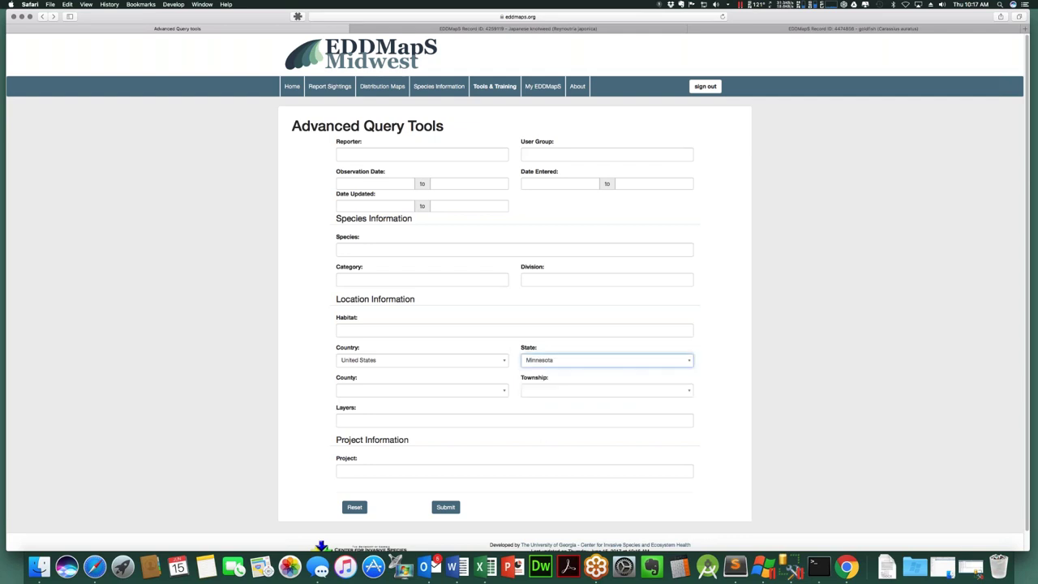
Set the Category to Reptiles and run the Minnesota query.
left_click(425, 273)
type("re")
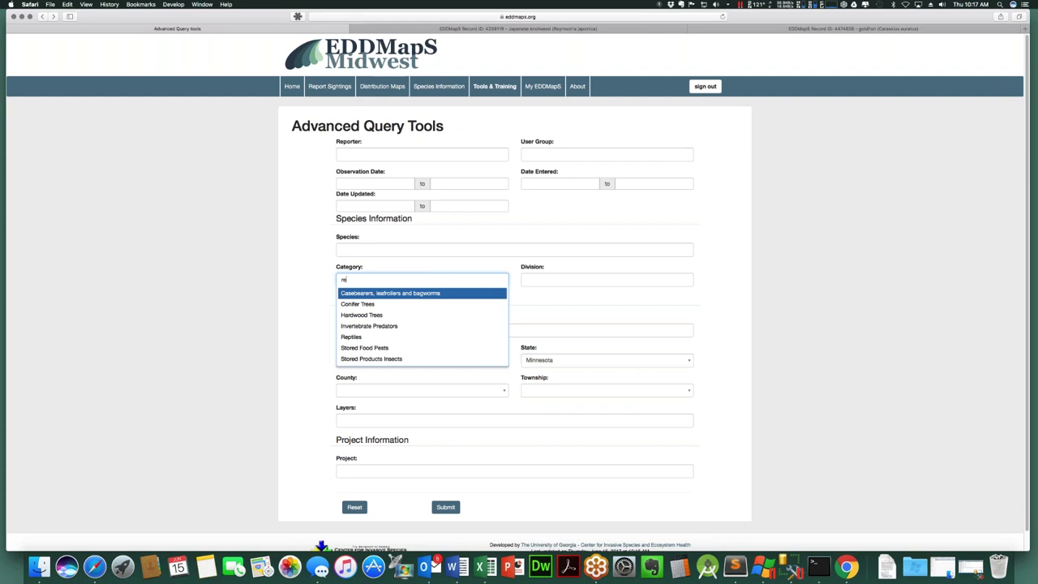
type("p")
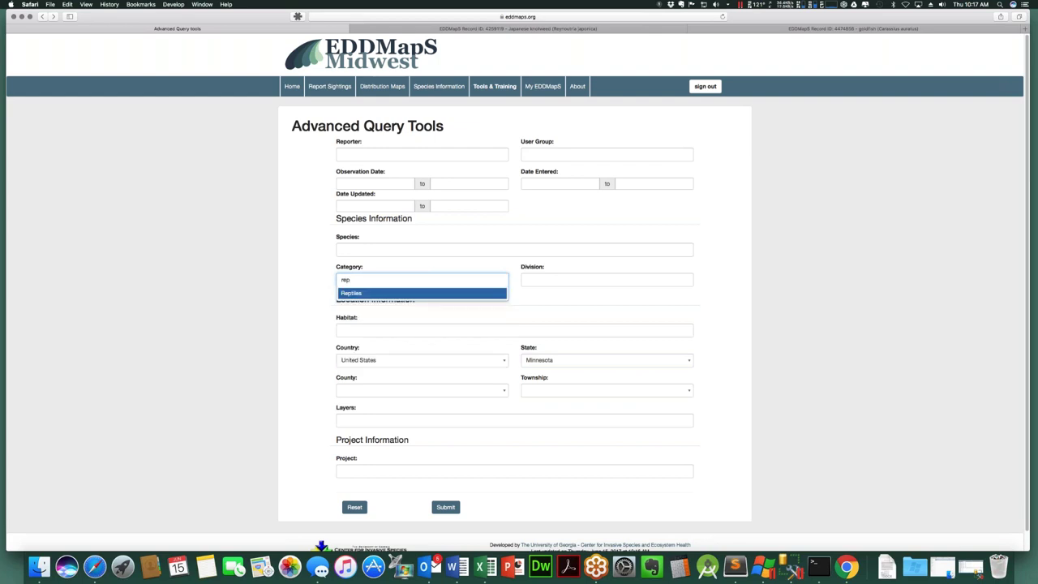
key("Return")
left_click(445, 506)
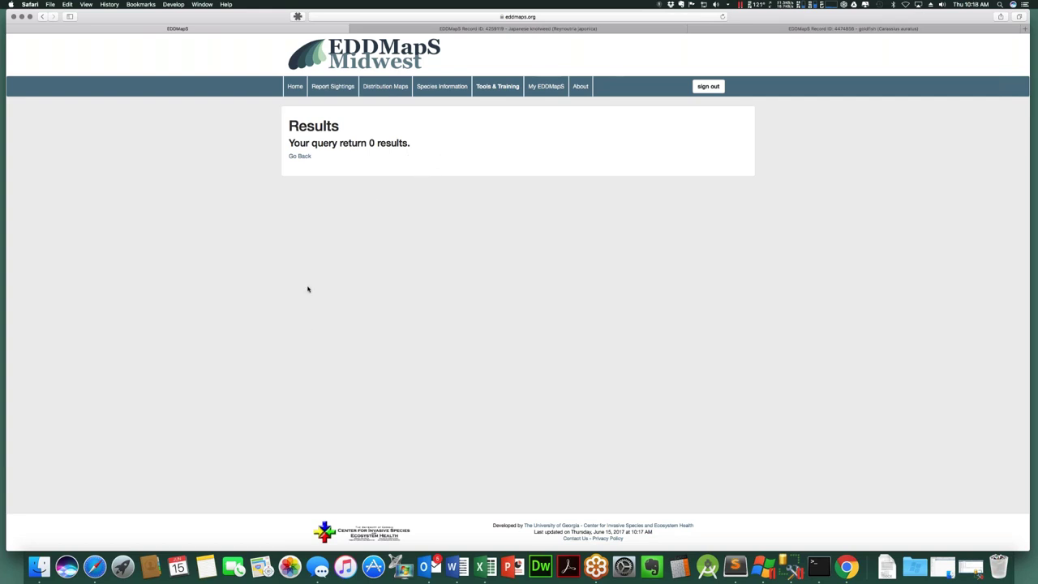
Return to the query form, remove the Reptiles category, run the statewide Minnesota query past the record warning, and highlight the large-dataset download note.
left_click(301, 157)
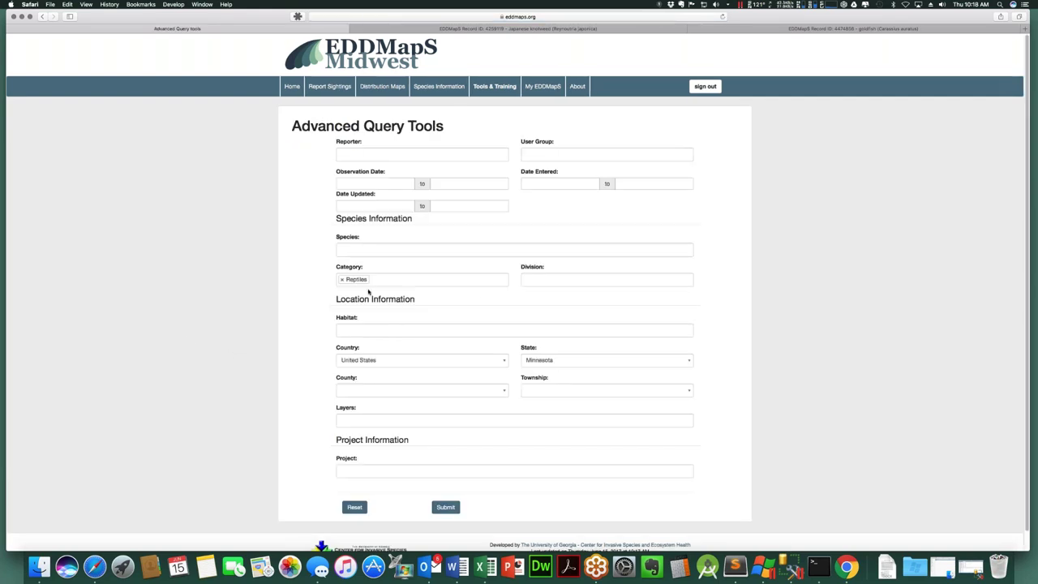
left_click(342, 279)
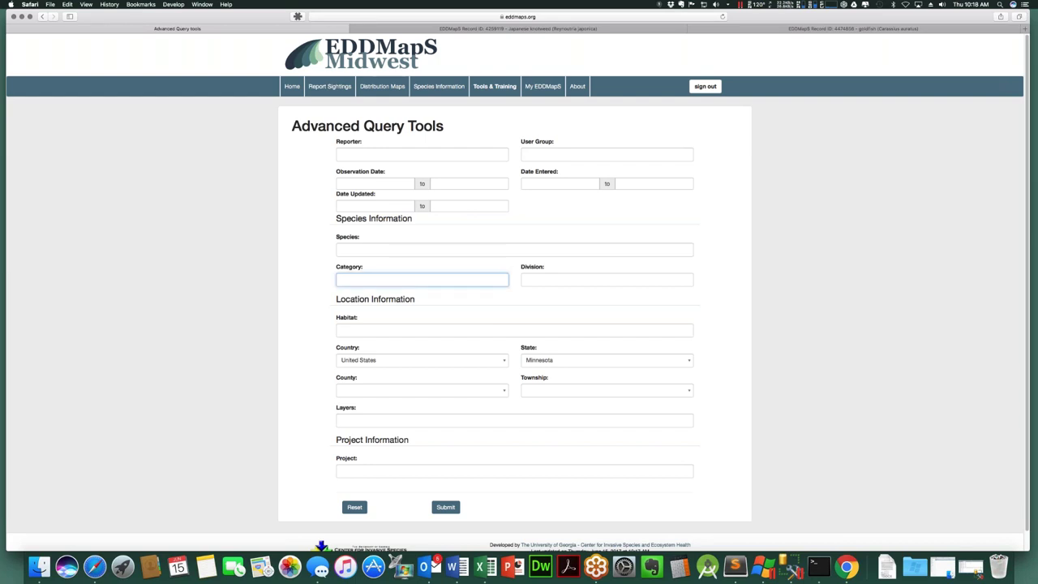
left_click(446, 507)
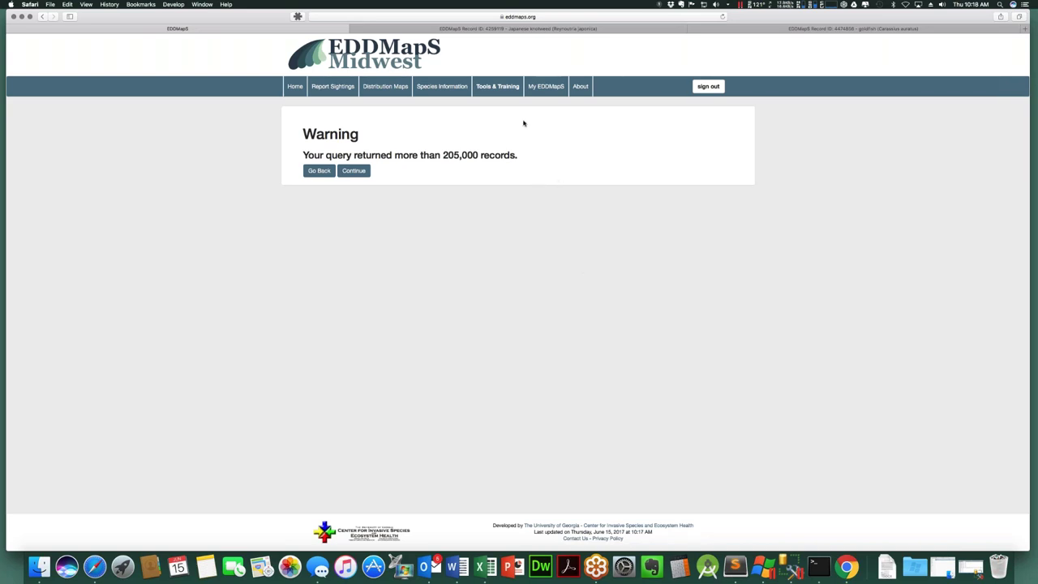
left_click(365, 173)
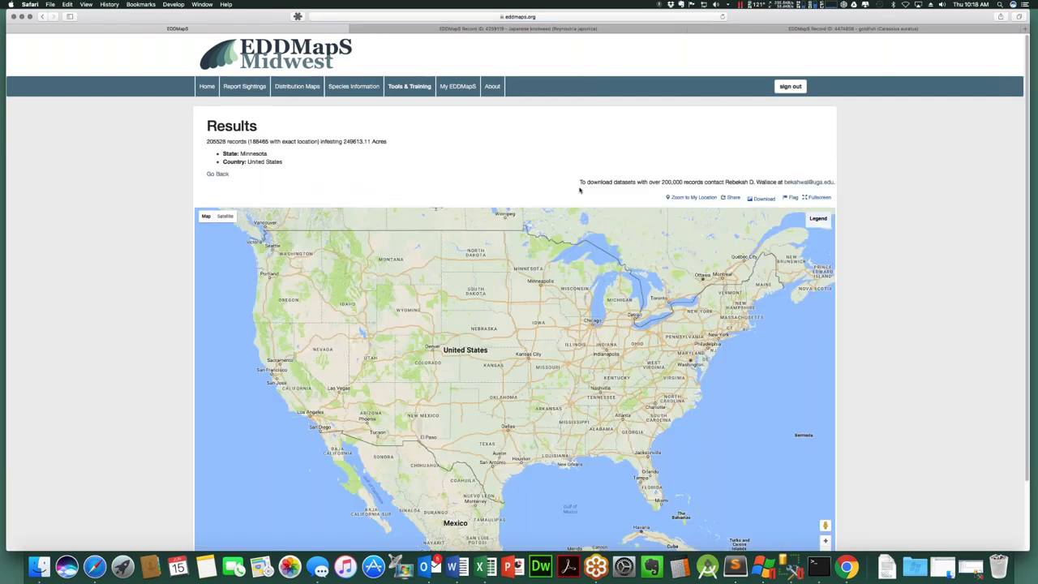
left_click_drag(579, 182, 834, 182)
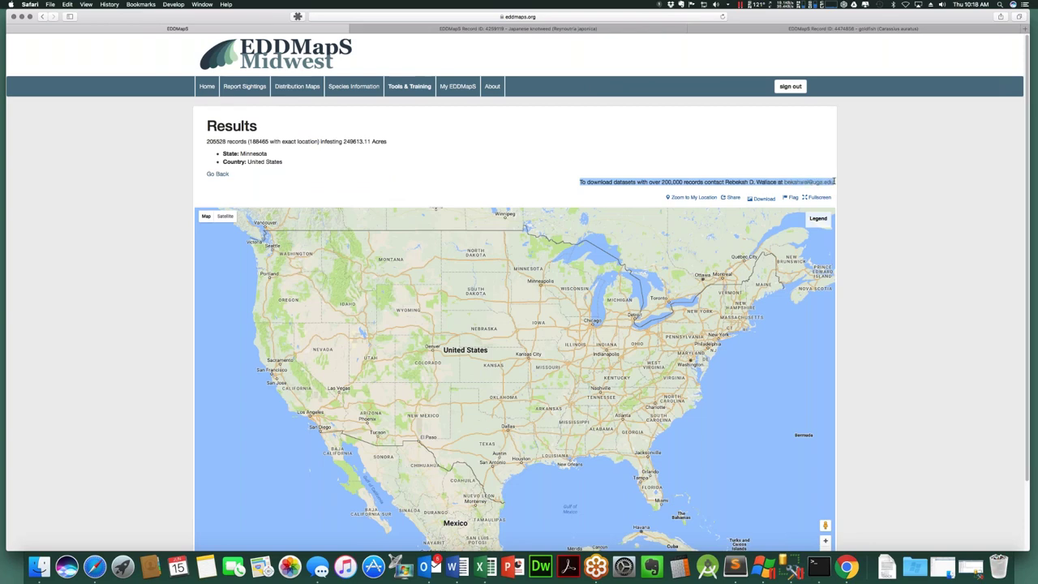
left_click(882, 264)
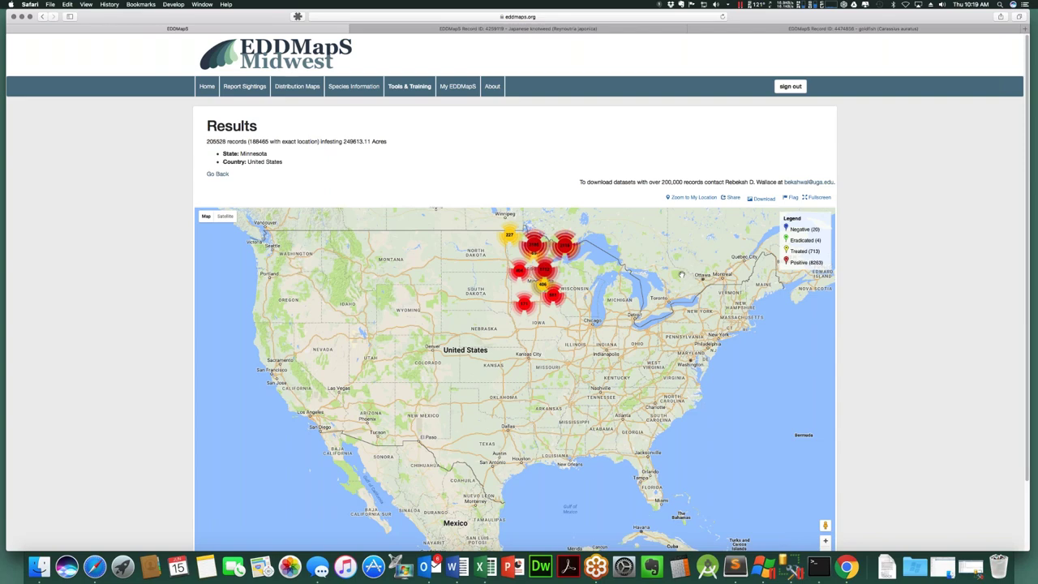
Go back to the query form and change the State to Wisconsin.
left_click(45, 17)
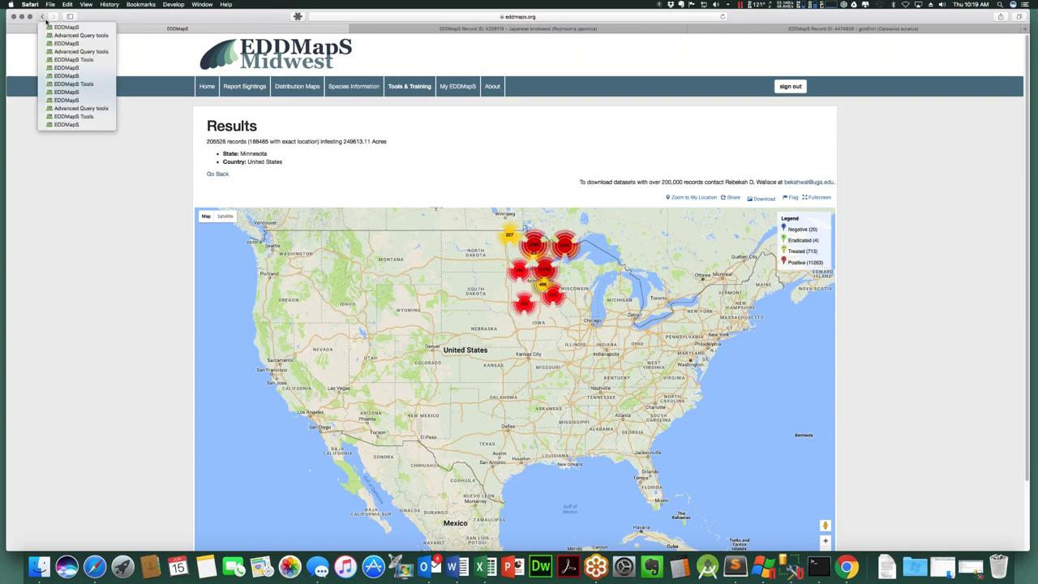
left_click(45, 17)
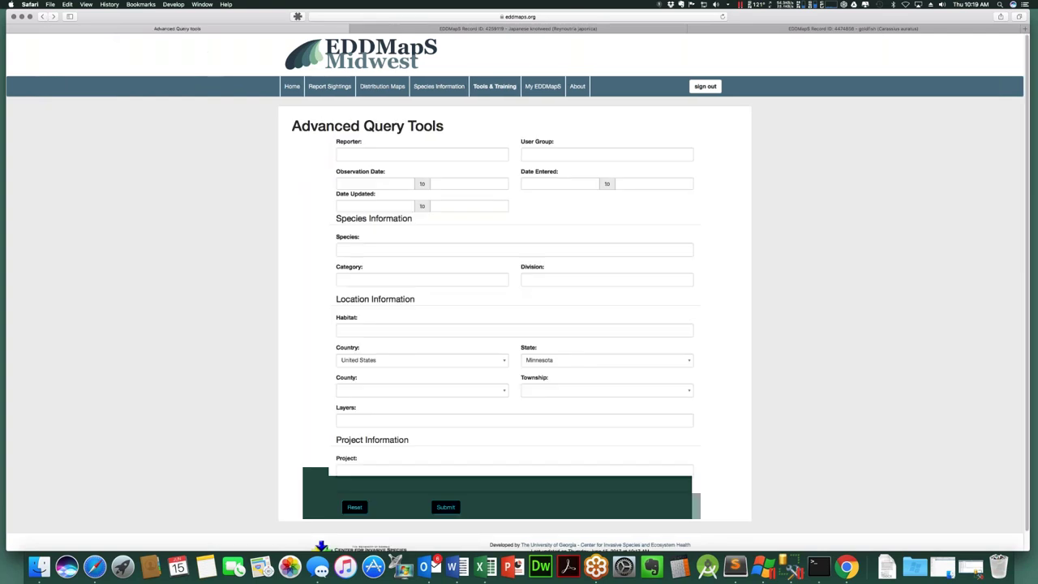
left_click(567, 364)
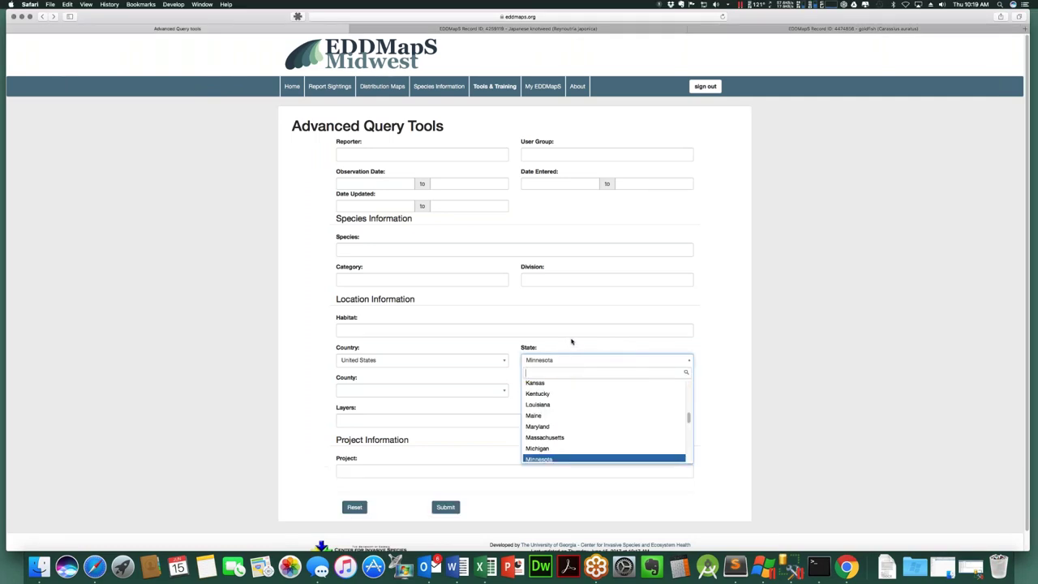
type("wisc")
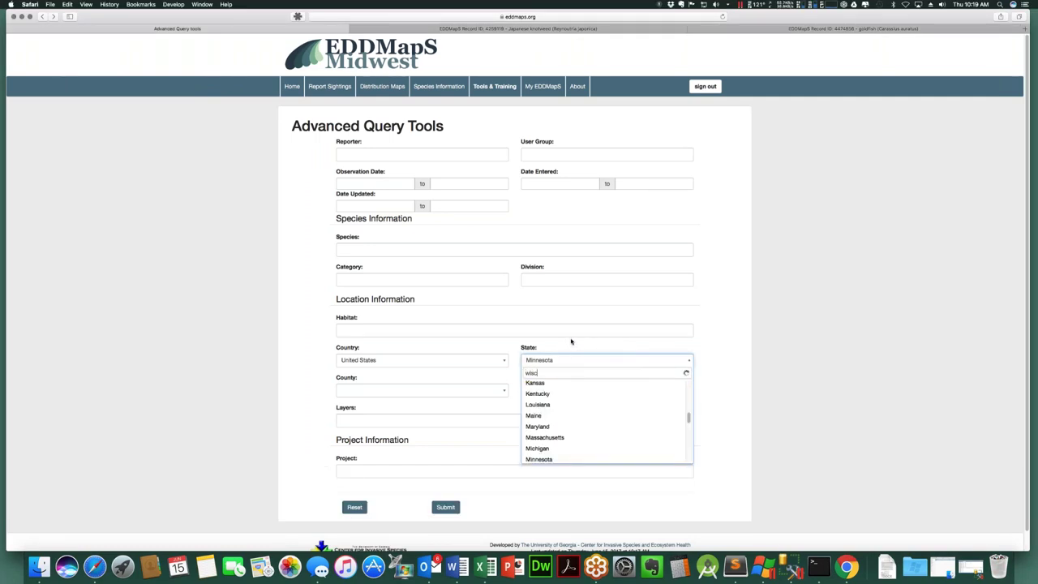
type("on")
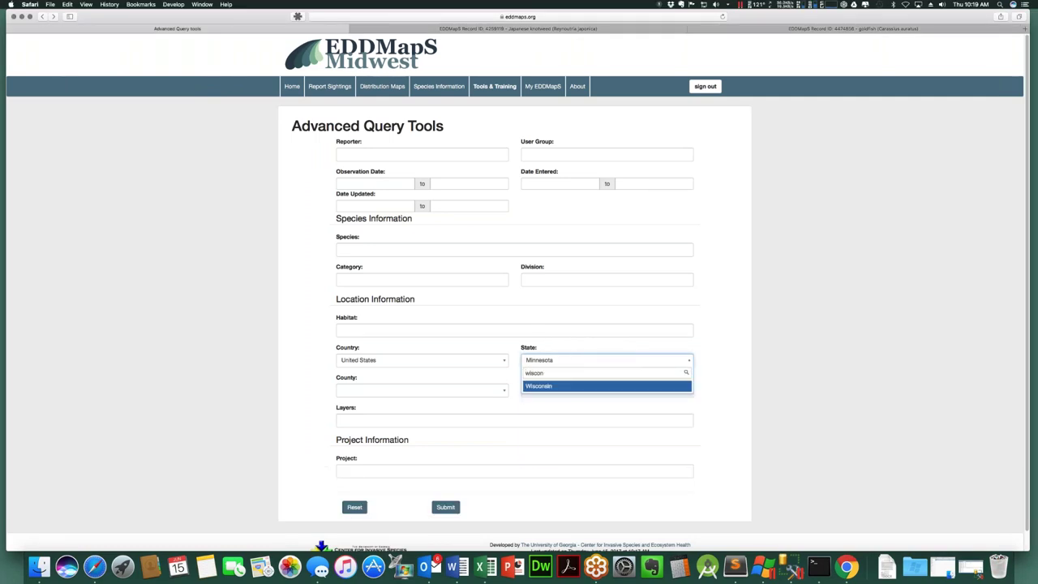
left_click(567, 387)
Set the start of the Date Entered range to 1/1/2017.
left_click(567, 182)
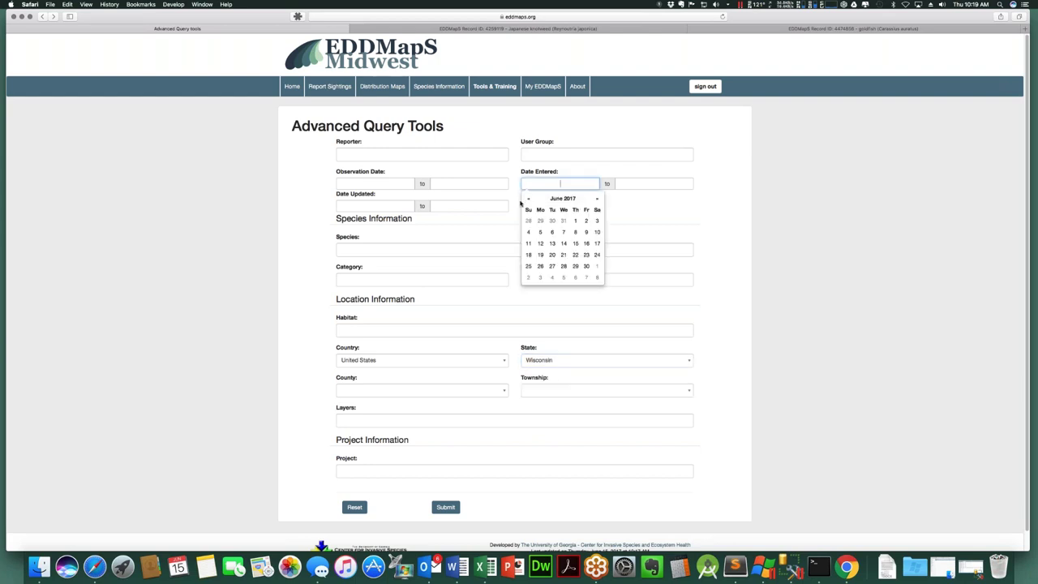
left_click(528, 199)
left_click(528, 199)
left_click(528, 200)
left_click(528, 200)
left_click(528, 200)
left_click(528, 232)
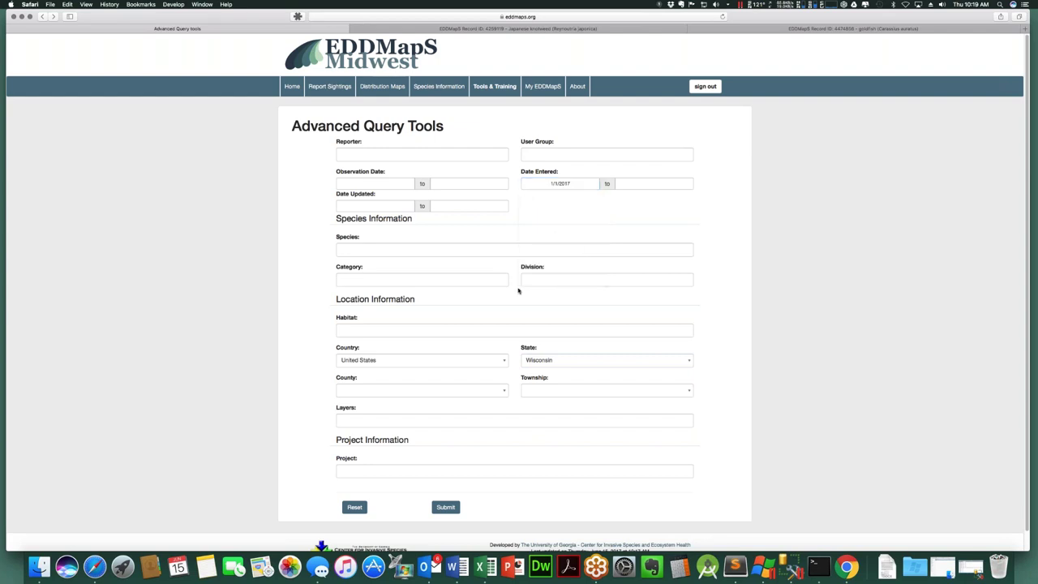
Run the Wisconsin query and inspect the mapped records along the Minnesota border and across the state.
left_click(445, 507)
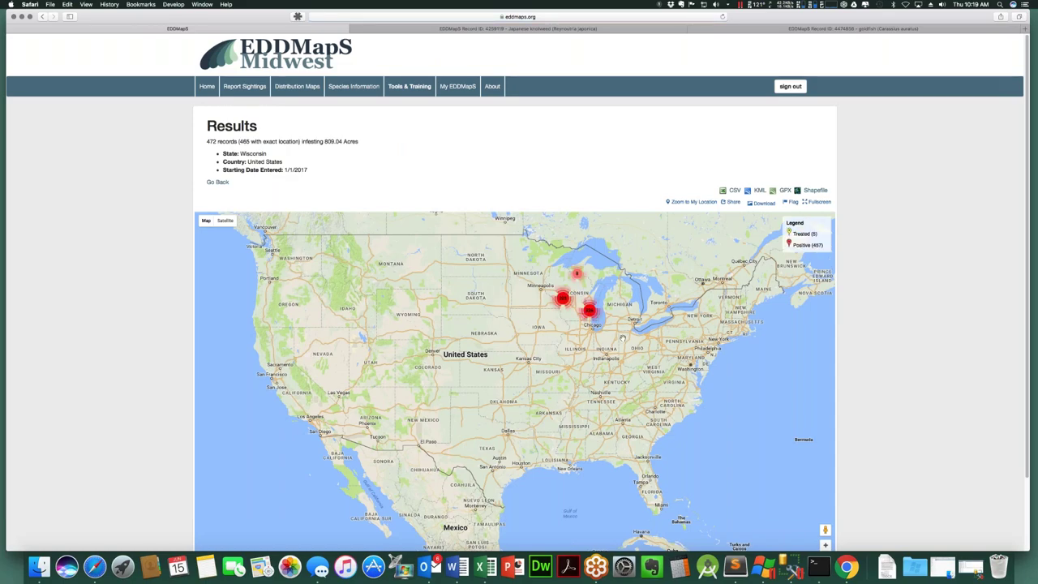
scroll(533, 276, "up", 5)
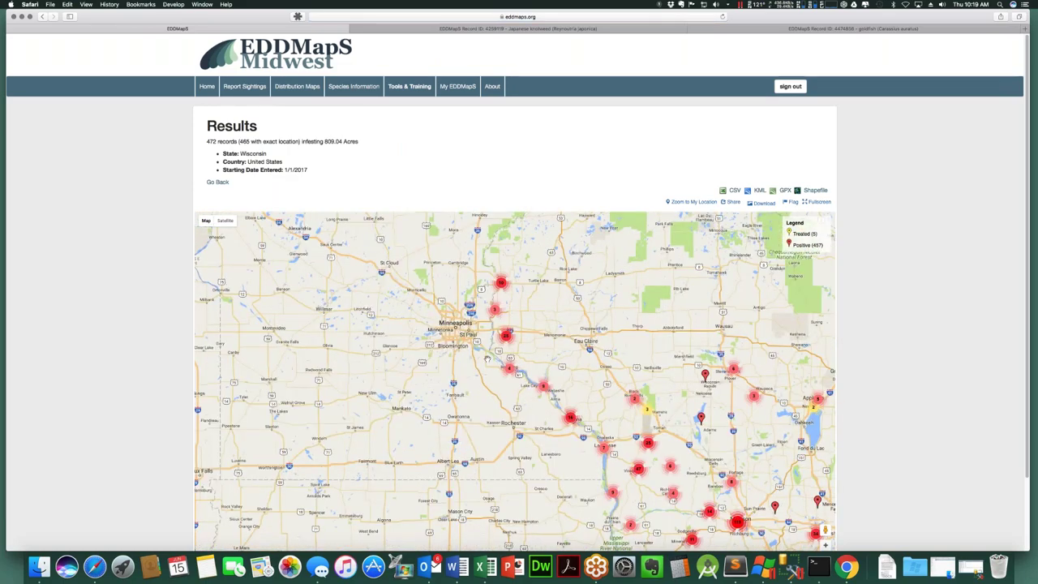
scroll(484, 362, "up", 4)
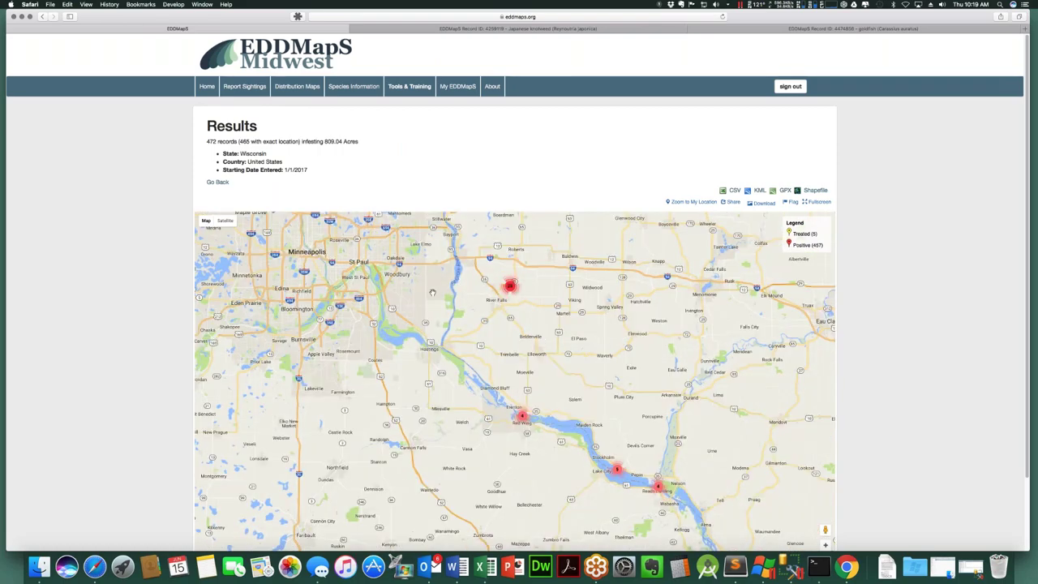
scroll(559, 370, "up", 1)
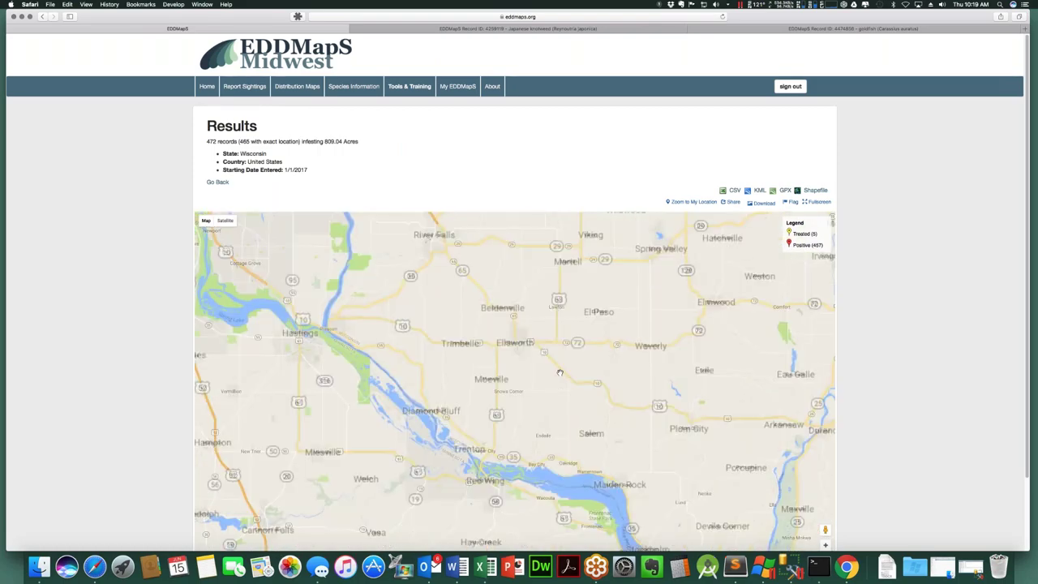
scroll(528, 398, "down", 2)
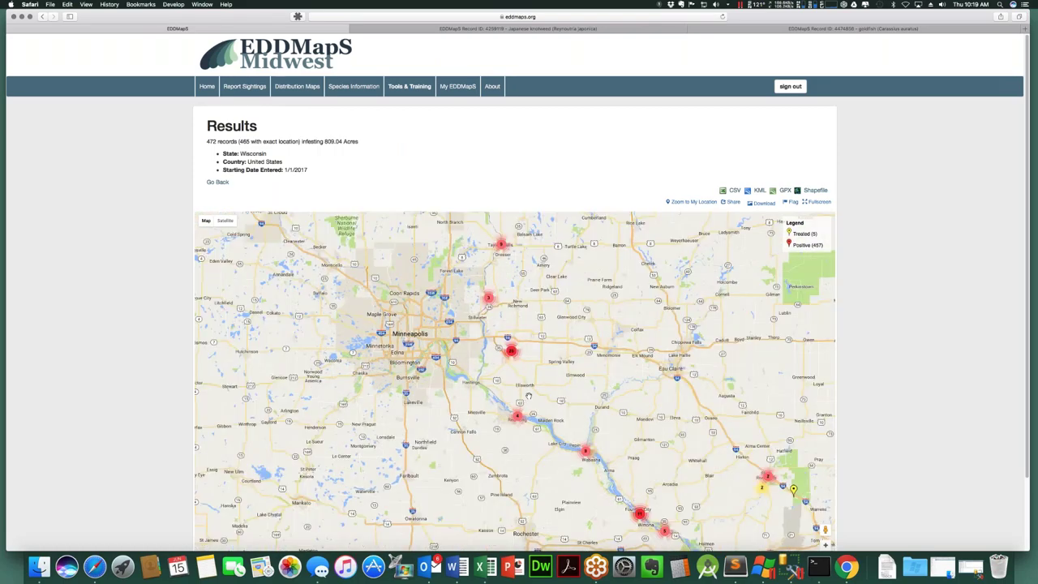
scroll(528, 398, "down", 5)
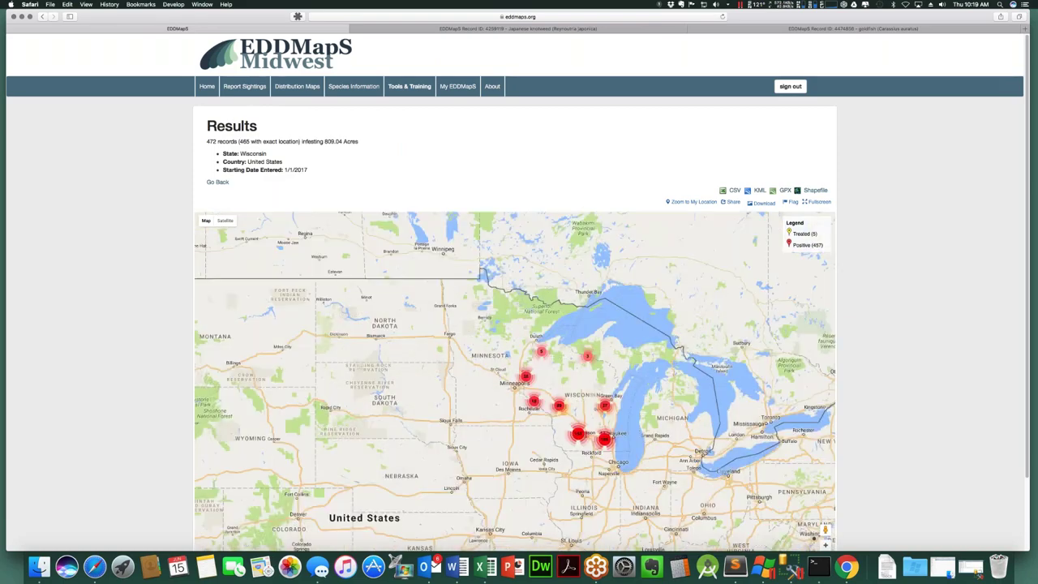
Go back to the query form and view the list of Wisconsin counties without selecting one.
left_click(40, 17)
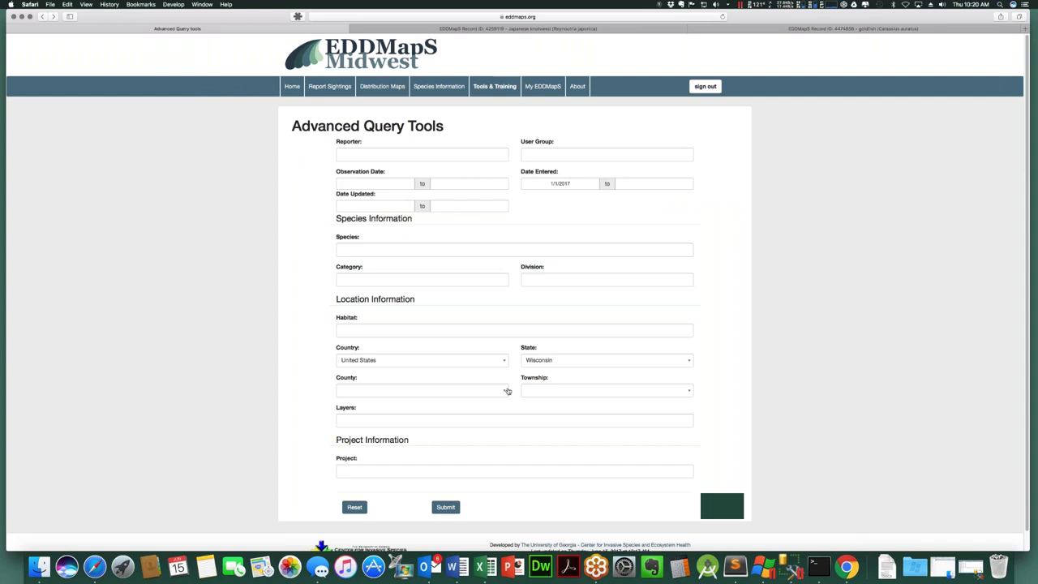
left_click(607, 359)
left_click(568, 383)
left_click(422, 391)
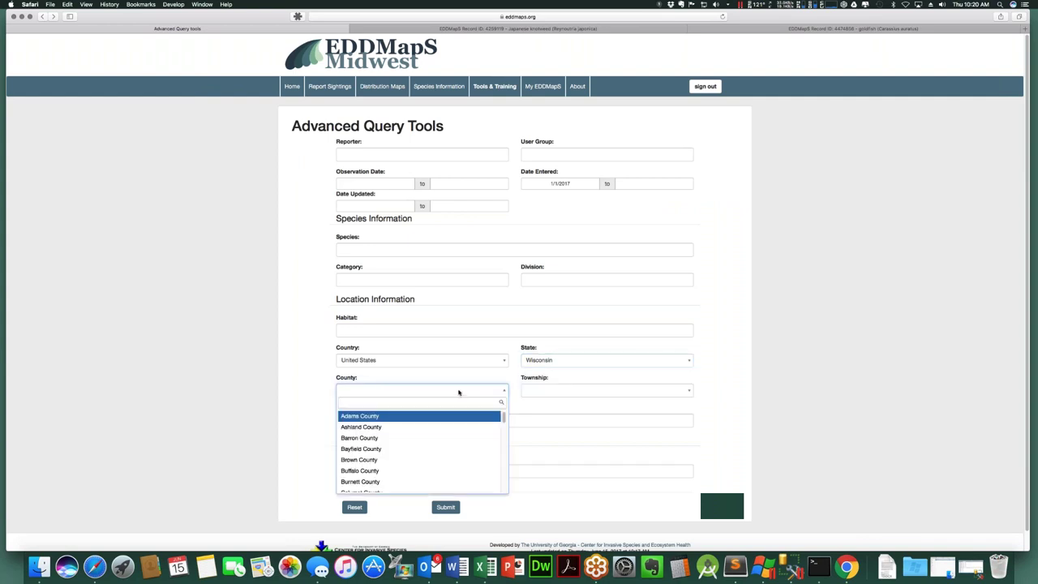
left_click(607, 369)
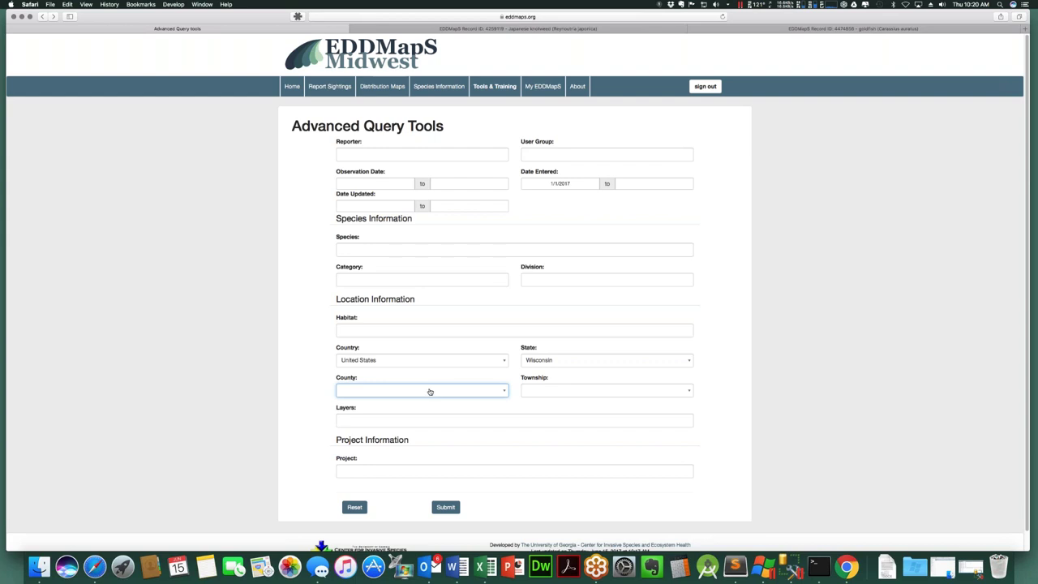
Change the State to Minnesota and clear the Date Entered start date.
left_click(571, 360)
scroll(575, 408, "down", 10)
scroll(574, 405, "up", 4)
scroll(573, 402, "up", 2)
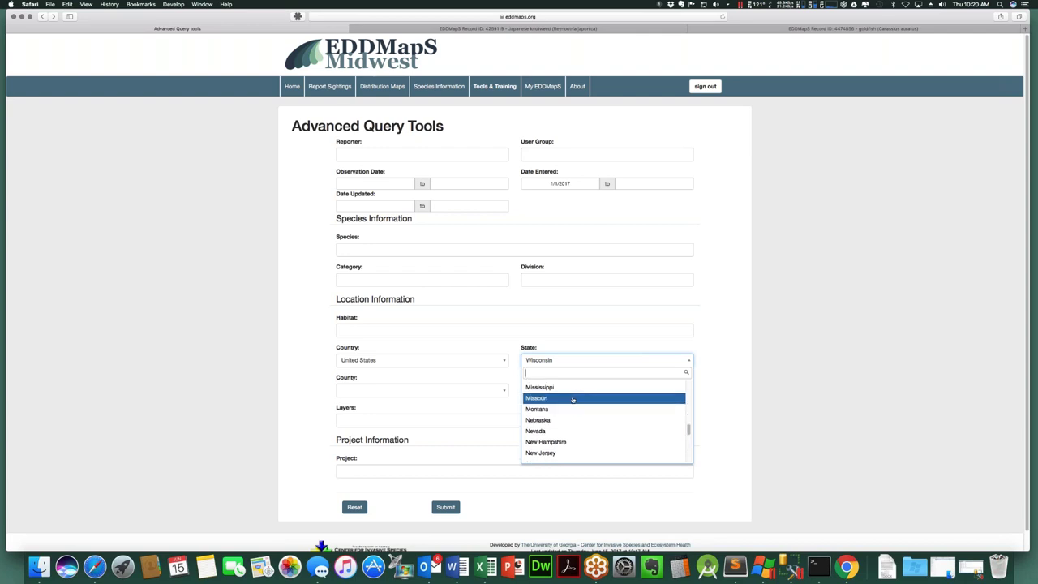
left_click(571, 385)
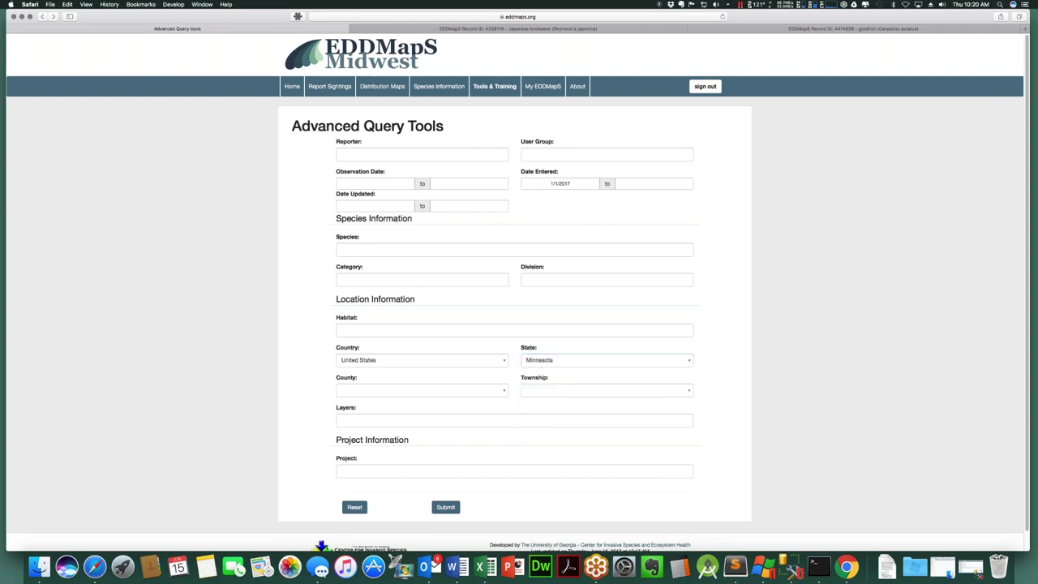
left_click(559, 183)
key("super+a")
key("BackSpace")
Set the Habitat to Edge: Roadside and run the Minnesota query.
left_click(424, 330)
type("roads")
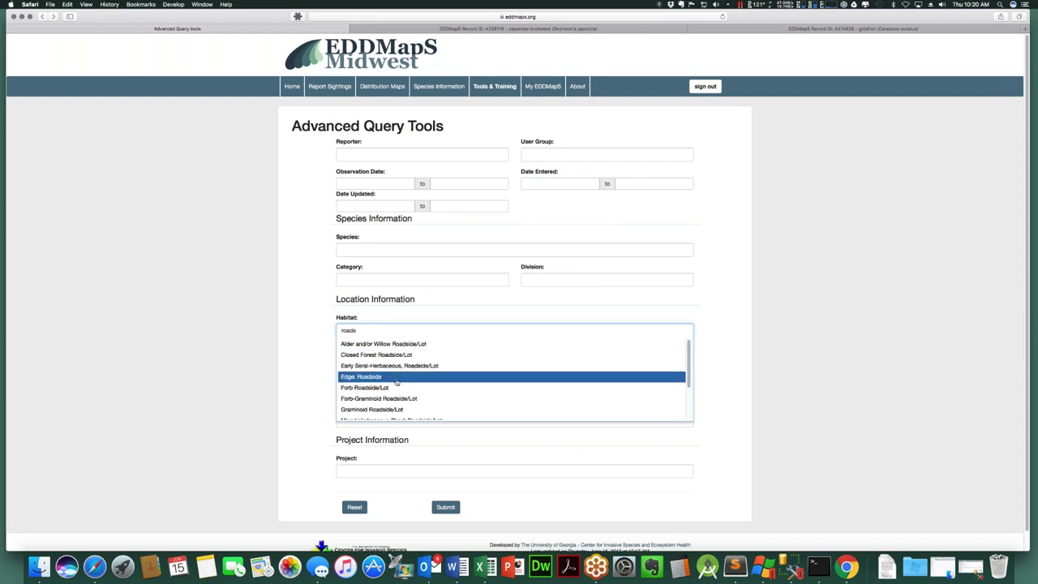
left_click(396, 378)
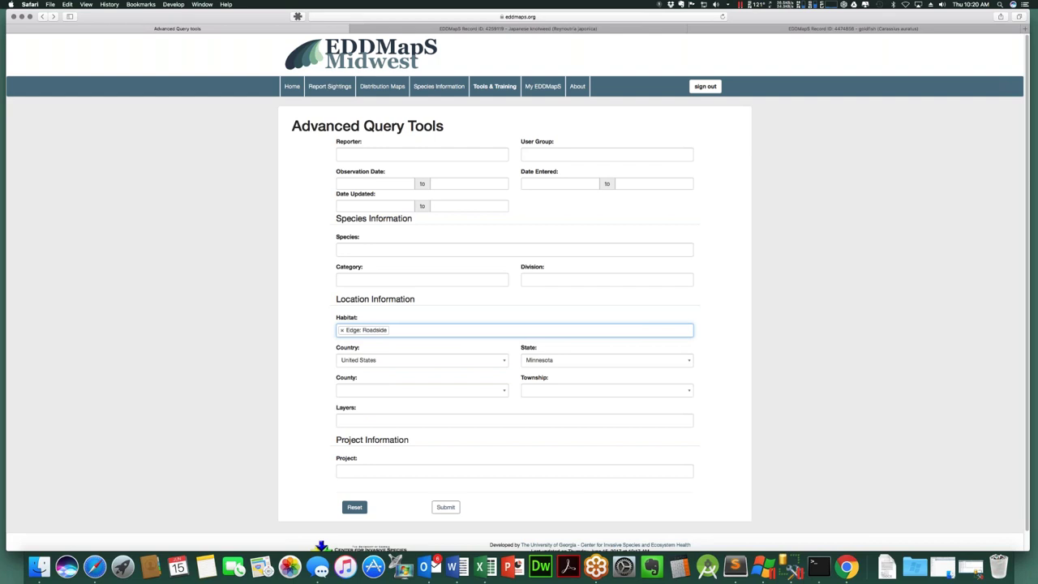
left_click(442, 509)
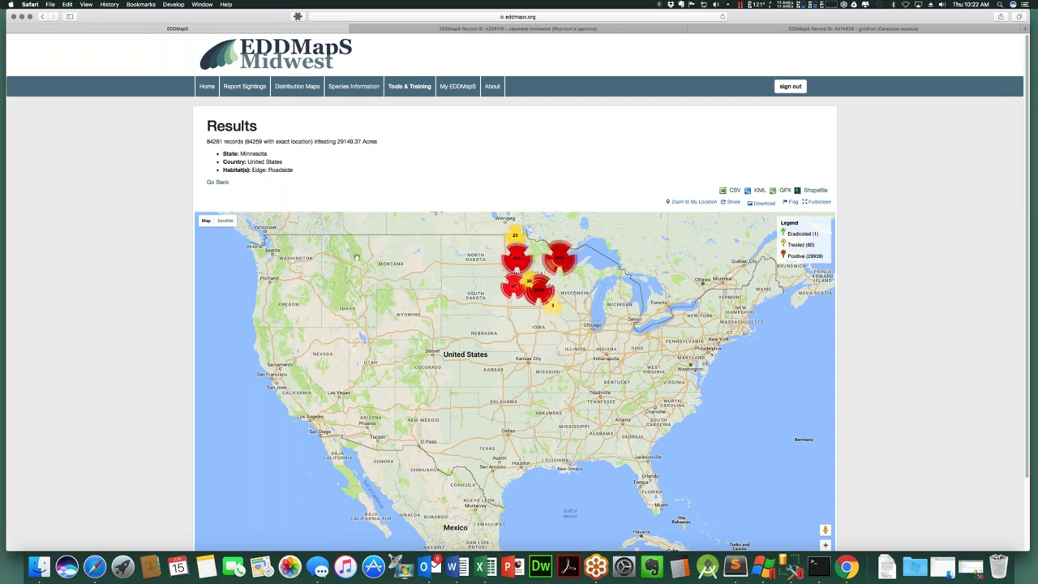
Return to the query form and clear all filters by removing the parameters after index.cfm from the page address and reloading it.
left_click(220, 184)
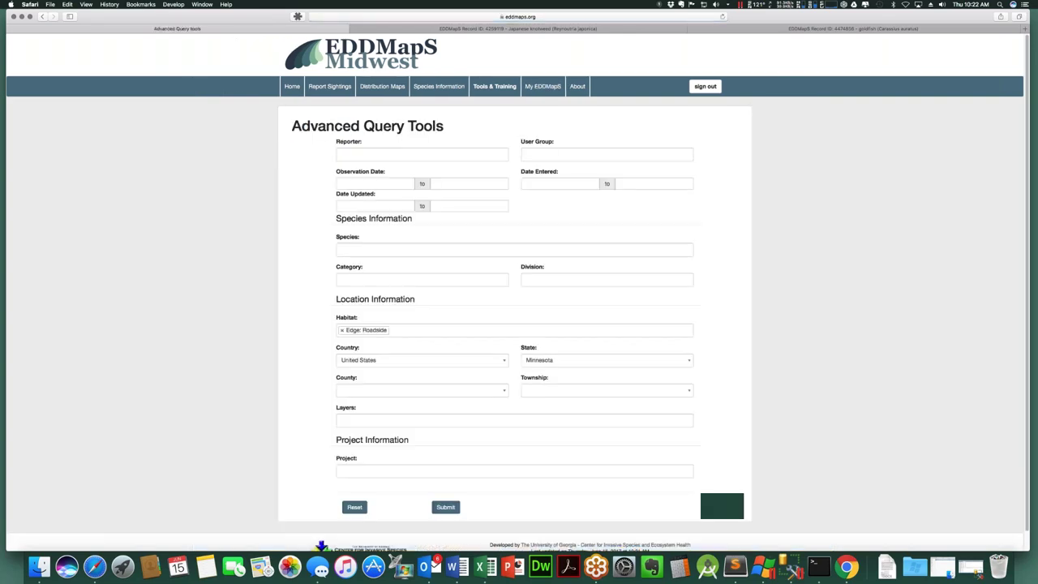
left_click(436, 11)
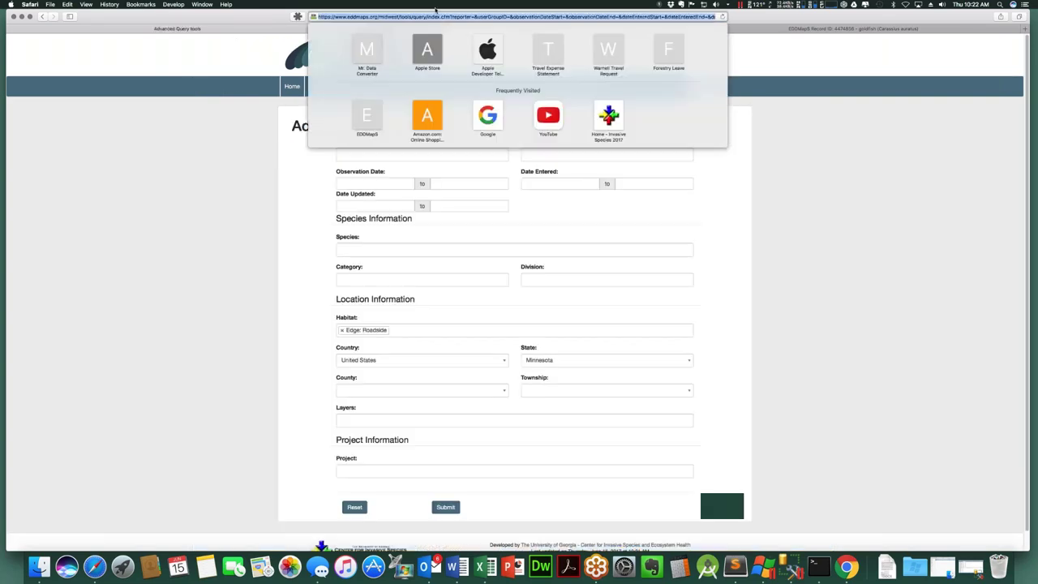
left_click(419, 16)
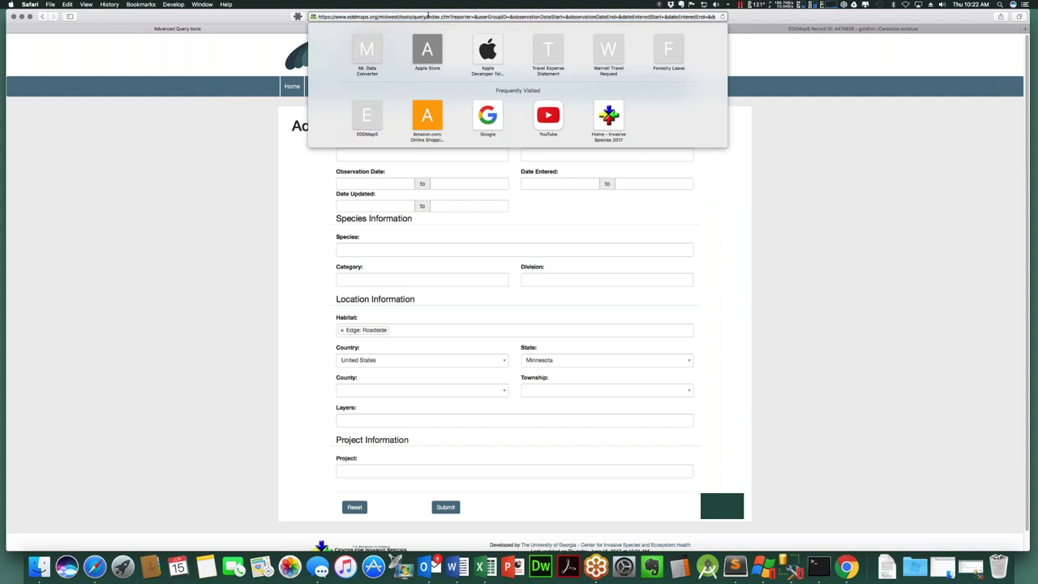
left_click_drag(449, 16, 862, 31)
key("BackSpace")
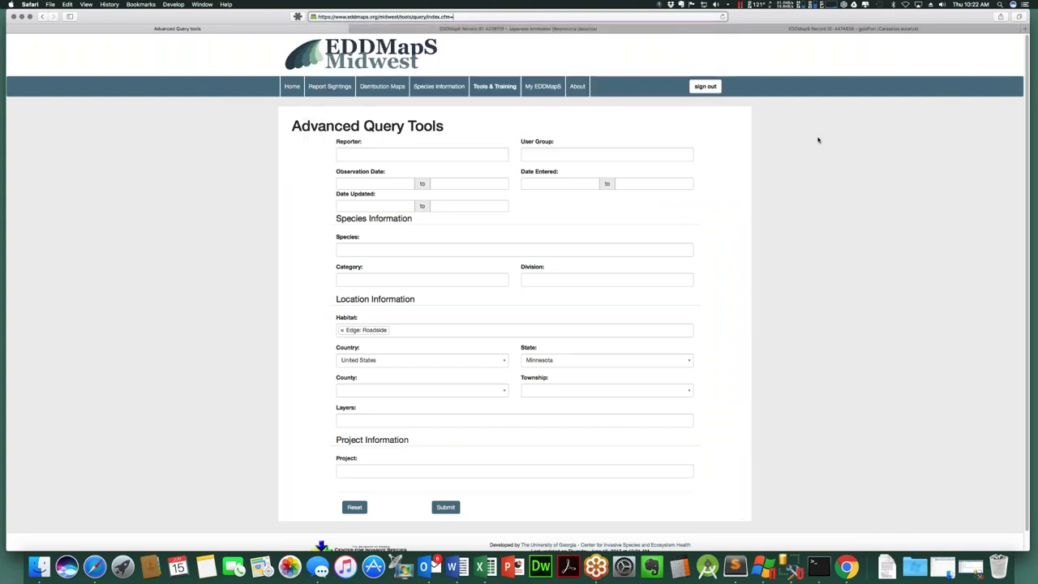
key("Return")
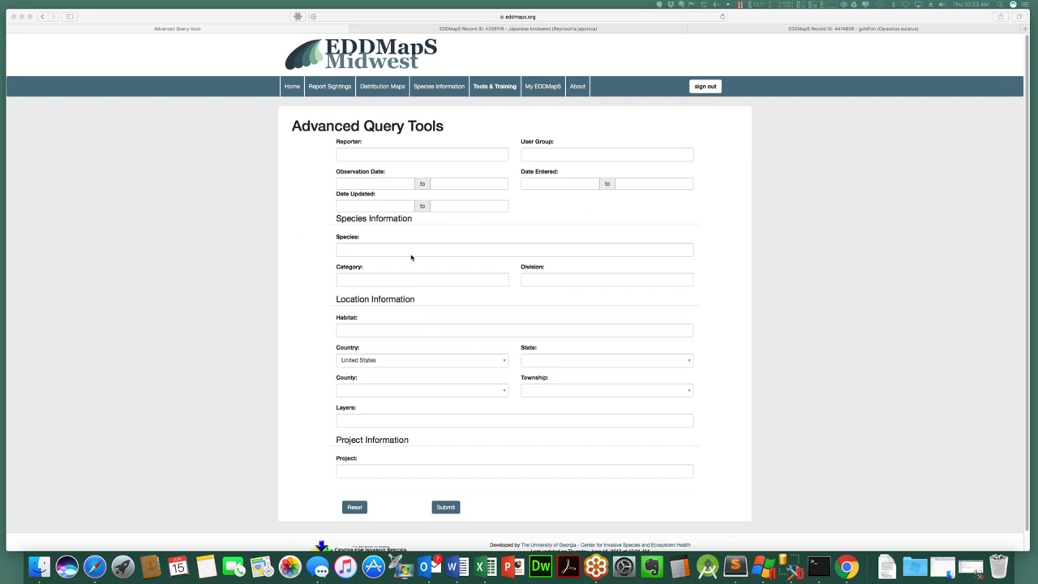
Set the State filter to Minnesota.
left_click(563, 363)
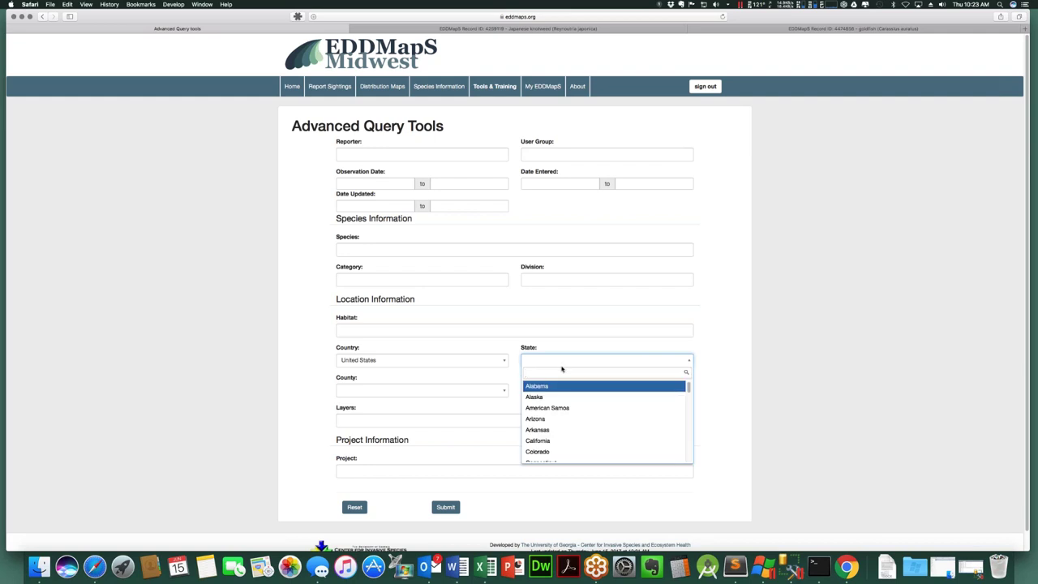
type("minne")
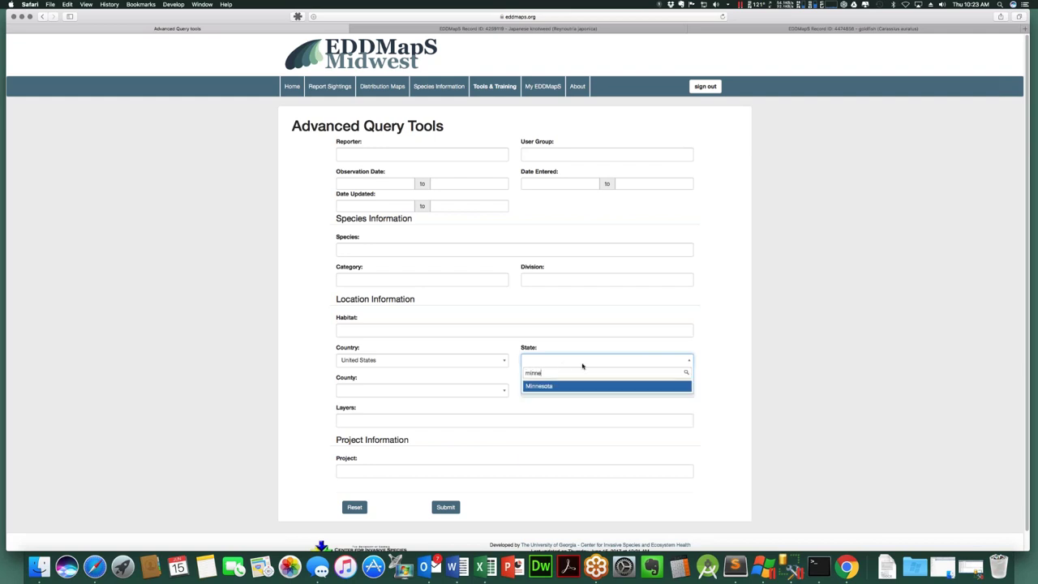
key("Return")
Set the Date Entered start date to 1/1/2017 and run the query.
left_click(560, 184)
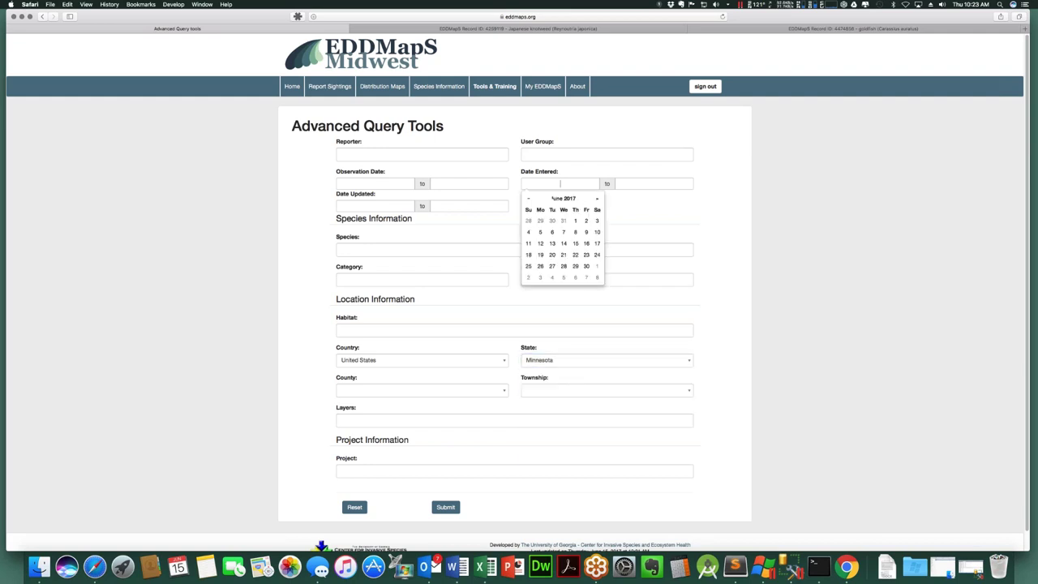
left_click(530, 199)
left_click(530, 199)
left_click(530, 199)
left_click(529, 199)
left_click(530, 199)
left_click(527, 232)
left_click(446, 507)
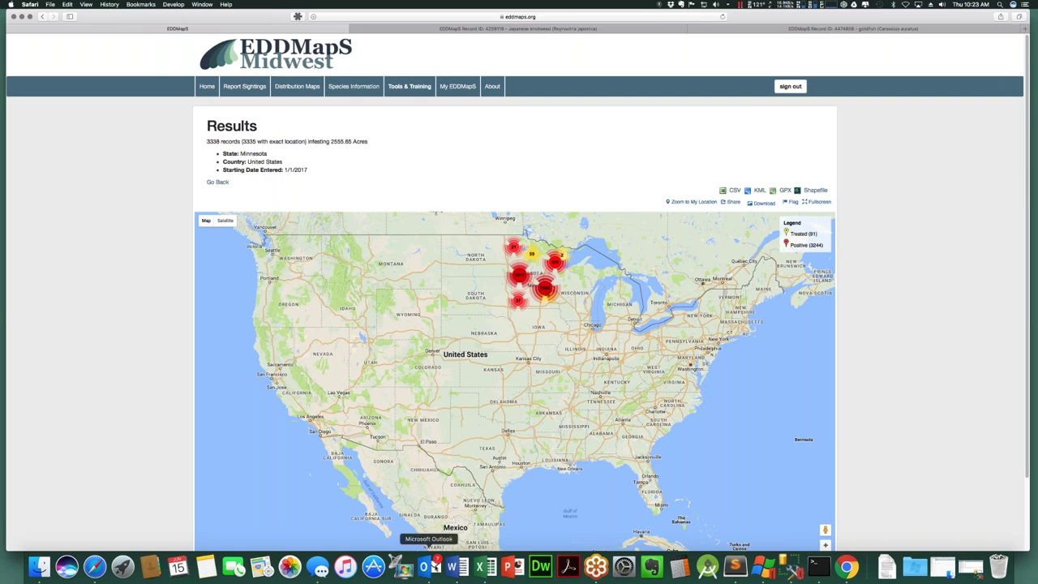
Bring up the downloaded CSV file 8756 in Excel, then reposition its window and enlarge it to show more columns and rows.
left_click(458, 568)
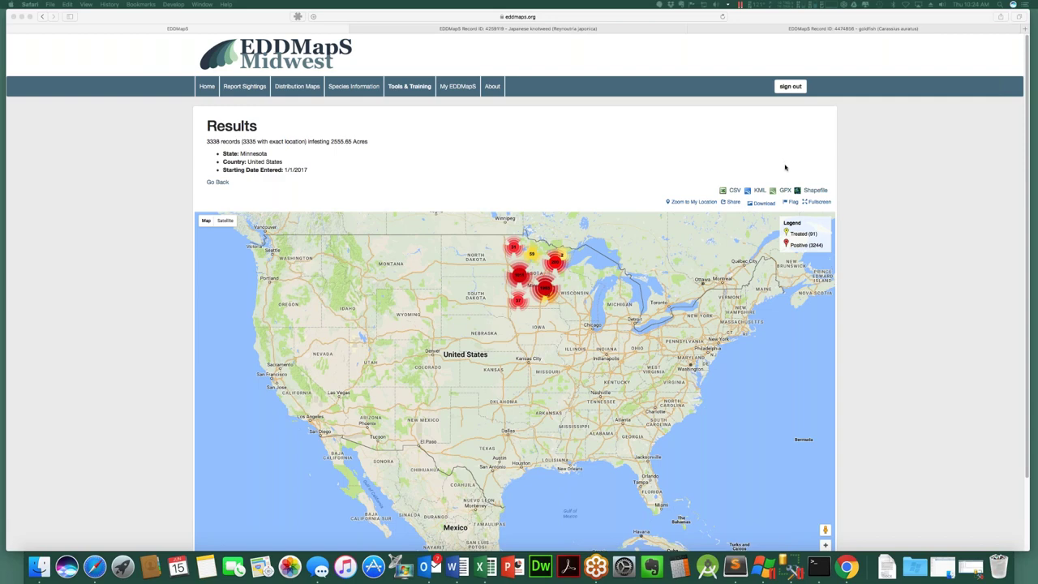
left_click(723, 190)
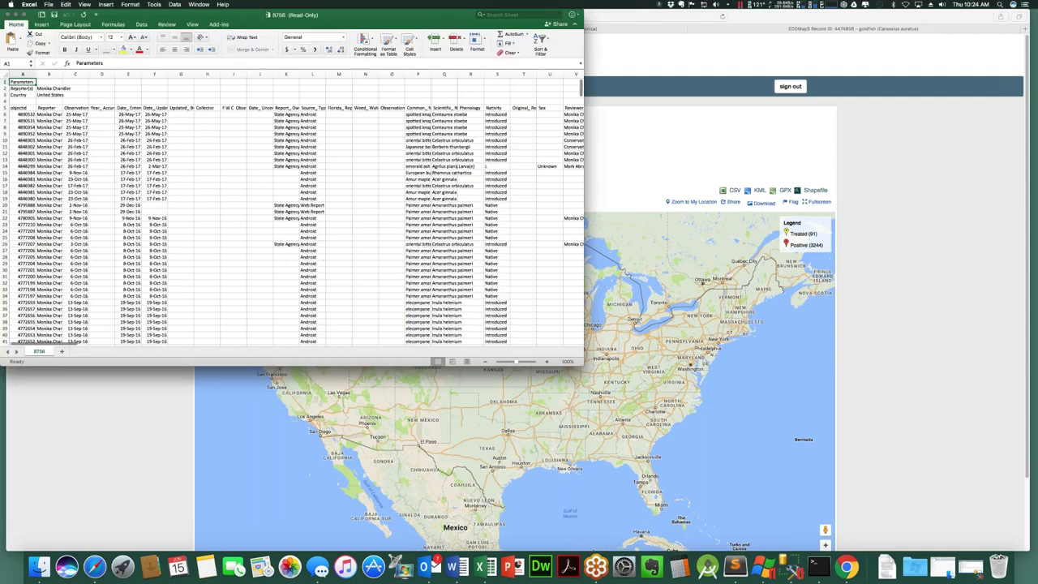
left_click_drag(243, 15, 365, 15)
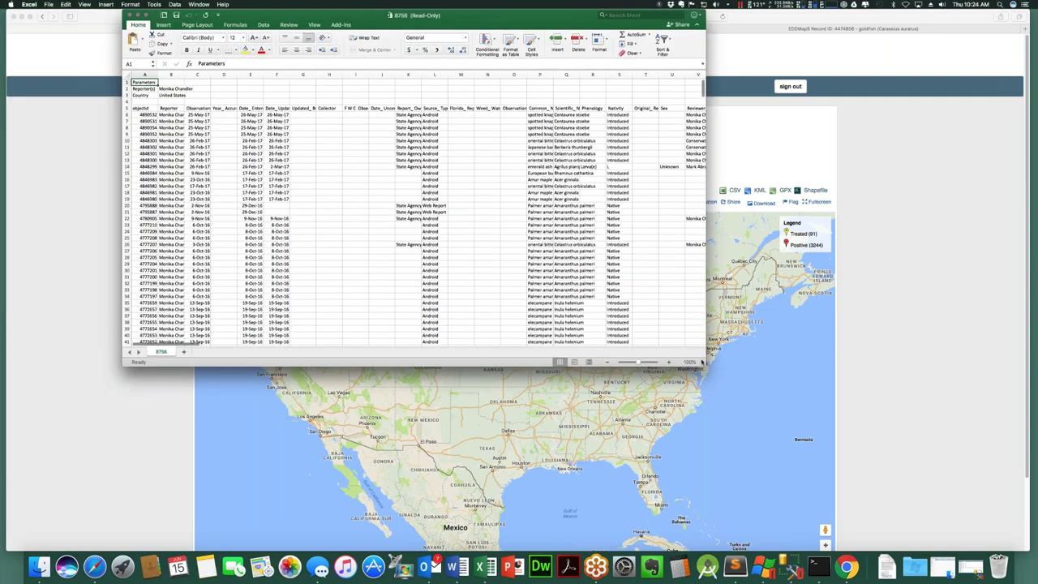
left_click_drag(807, 481, 997, 520)
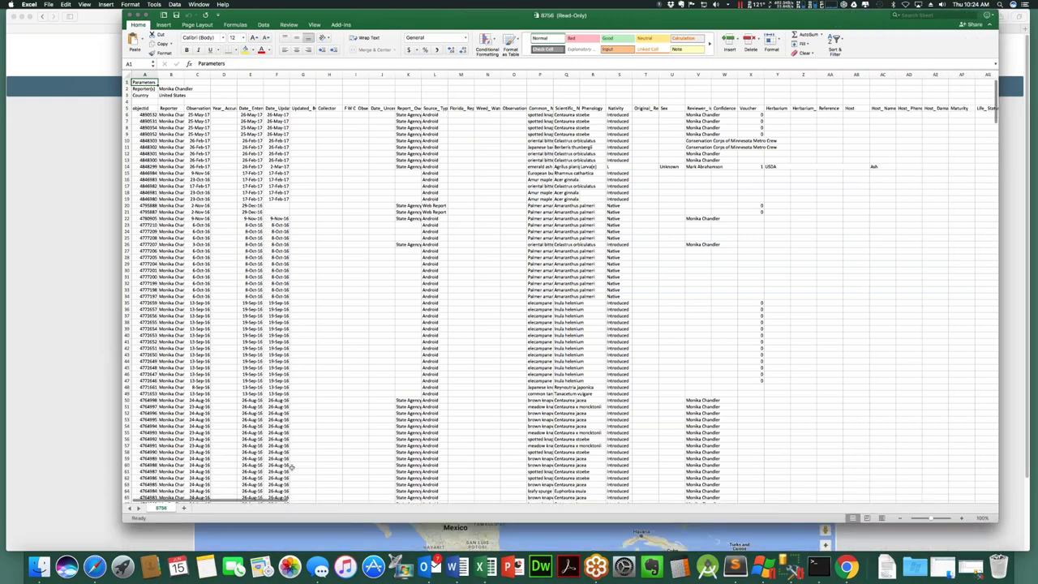
Look across the exported record columns, from the object ID through location and site fields to the polygon coordinates.
left_click_drag(264, 504, 627, 501)
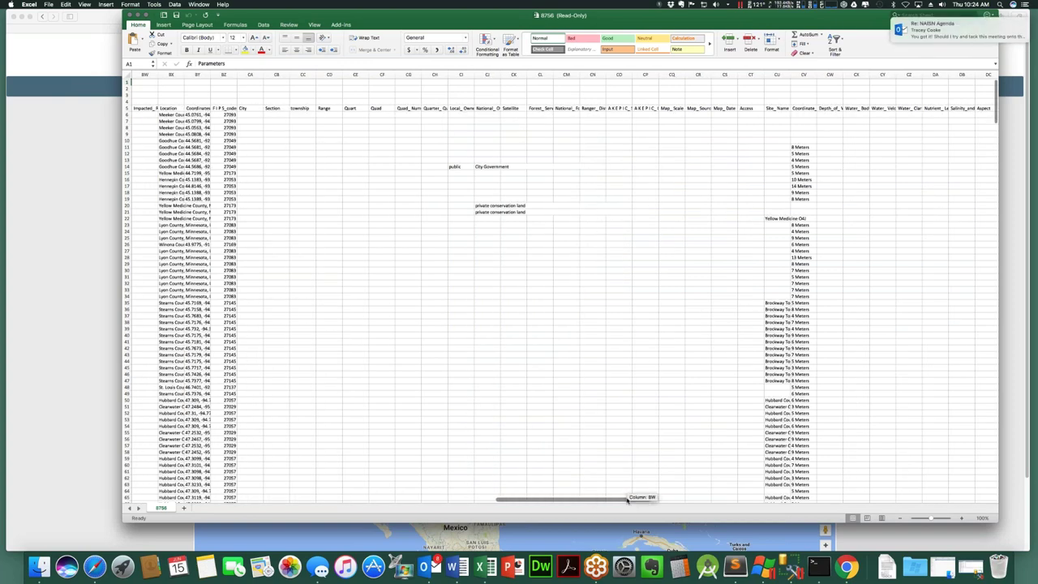
left_click_drag(627, 500, 994, 497)
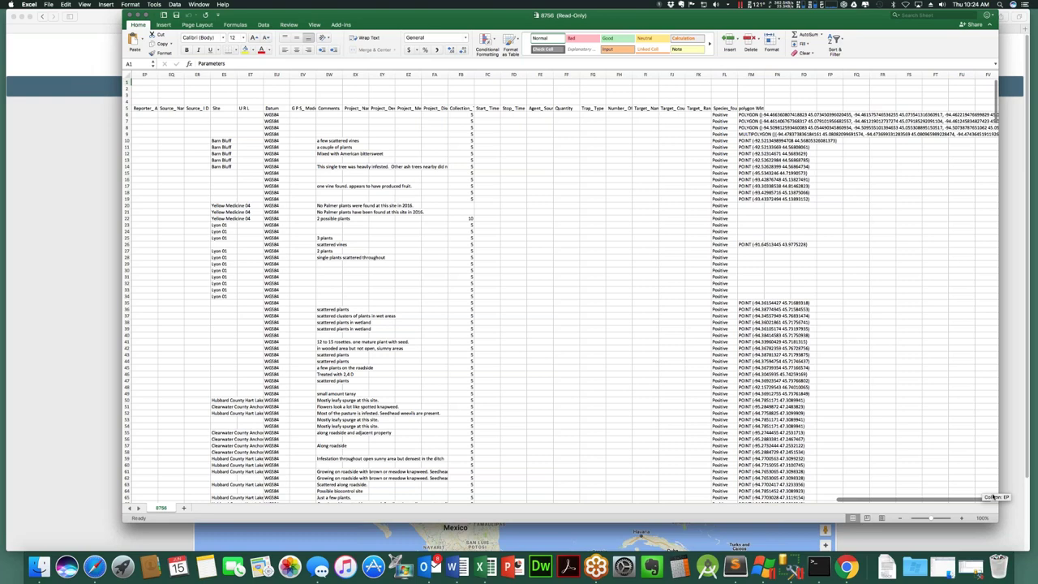
left_click_drag(993, 497, 243, 500)
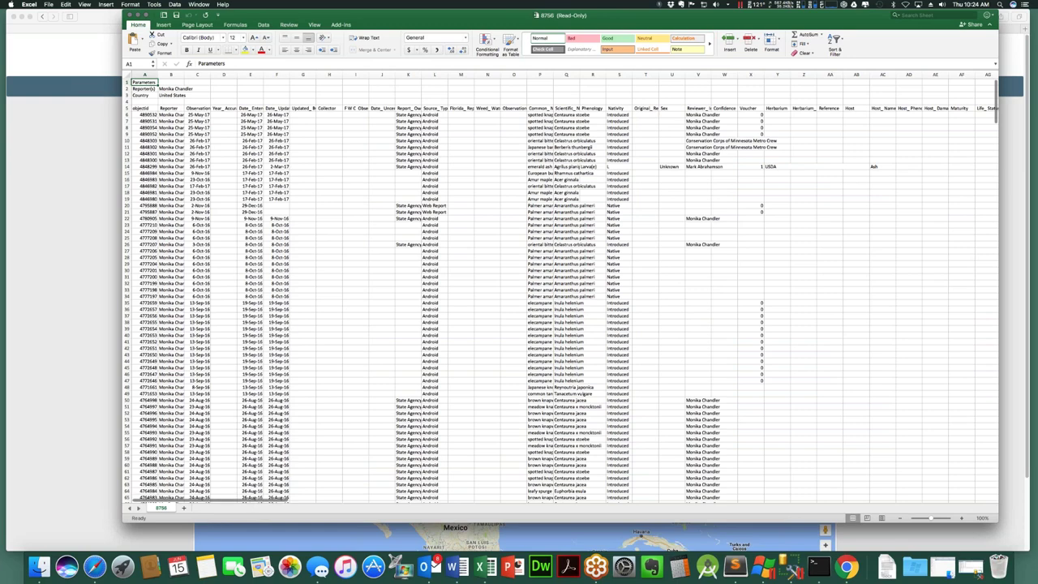
left_click_drag(380, 22, 297, 23)
left_click_drag(161, 502, 507, 506)
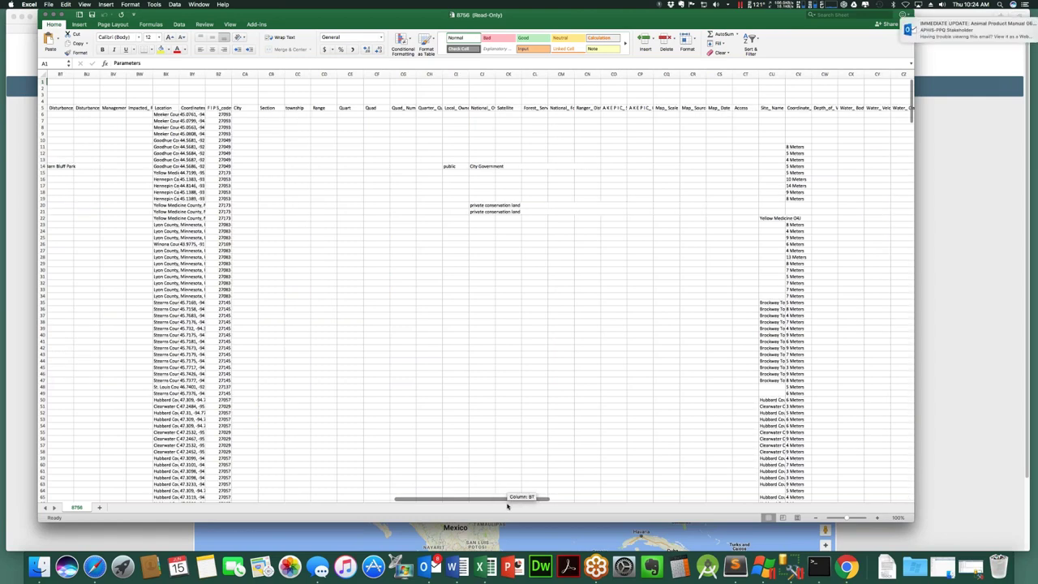
left_click_drag(508, 506, 507, 506)
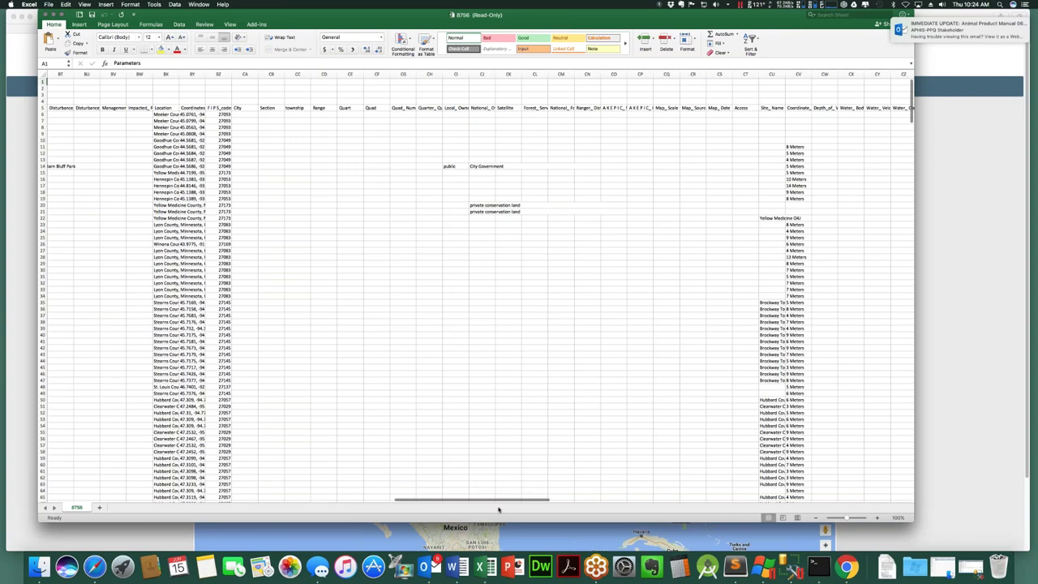
scroll(415, 438, "down", 20)
scroll(415, 439, "down", 5)
scroll(415, 442, "up", 20)
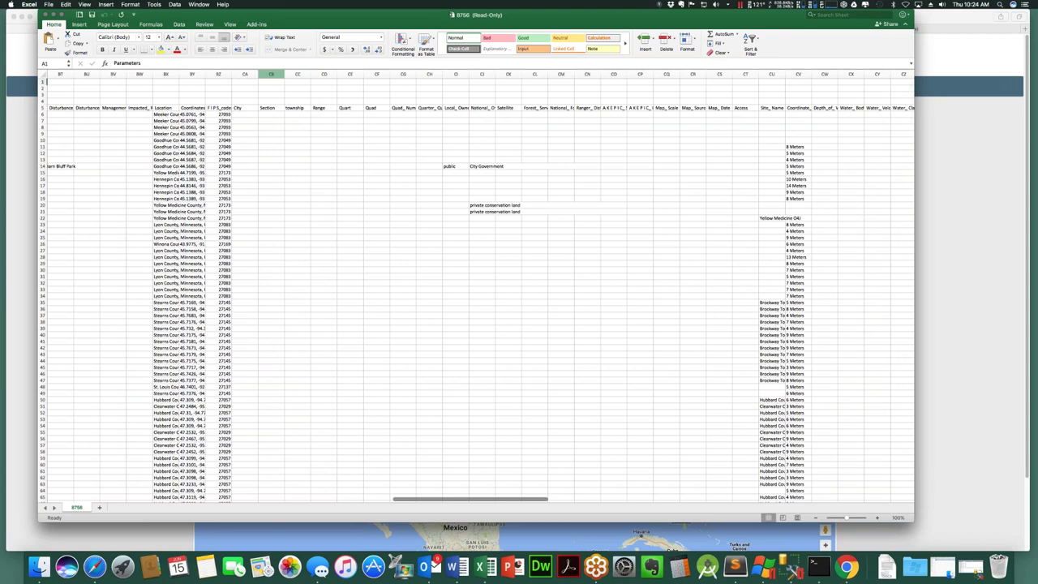
Select the columns from Section through the quarter-quad field and look down their rows.
left_click(270, 74)
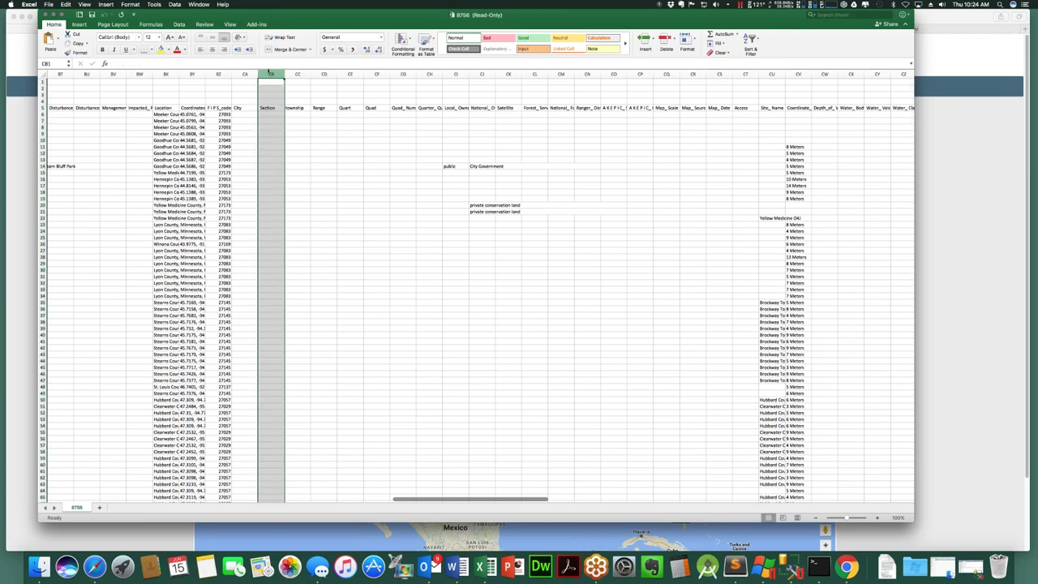
left_click_drag(281, 73, 438, 73)
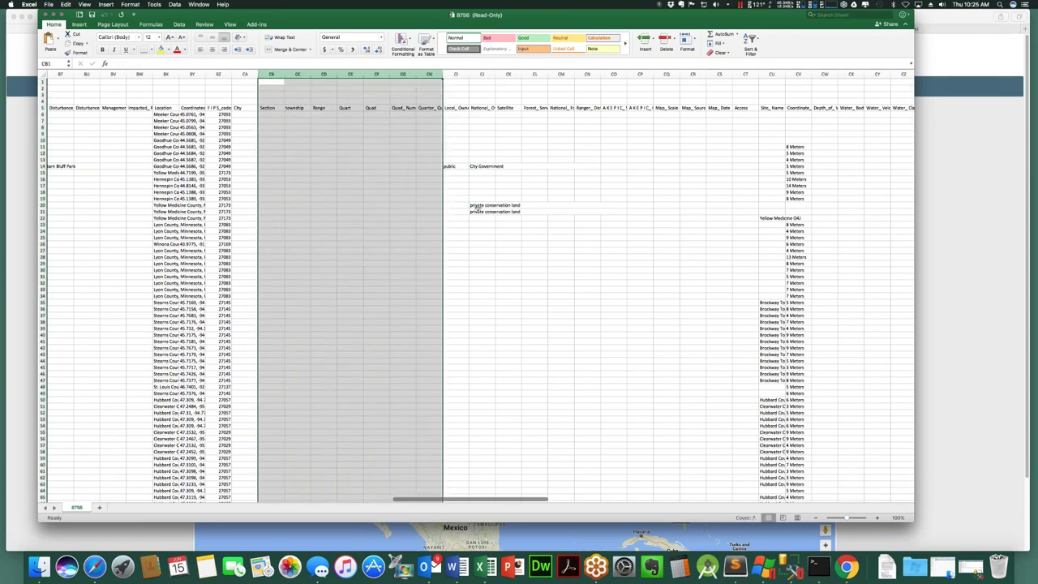
scroll(240, 477, "down", 10)
scroll(254, 431, "down", 15)
scroll(254, 431, "up", 20)
Widen the Infested_Area_Units column so its full heading fits.
left_click_drag(443, 498, 777, 497)
left_click_drag(614, 499, 207, 497)
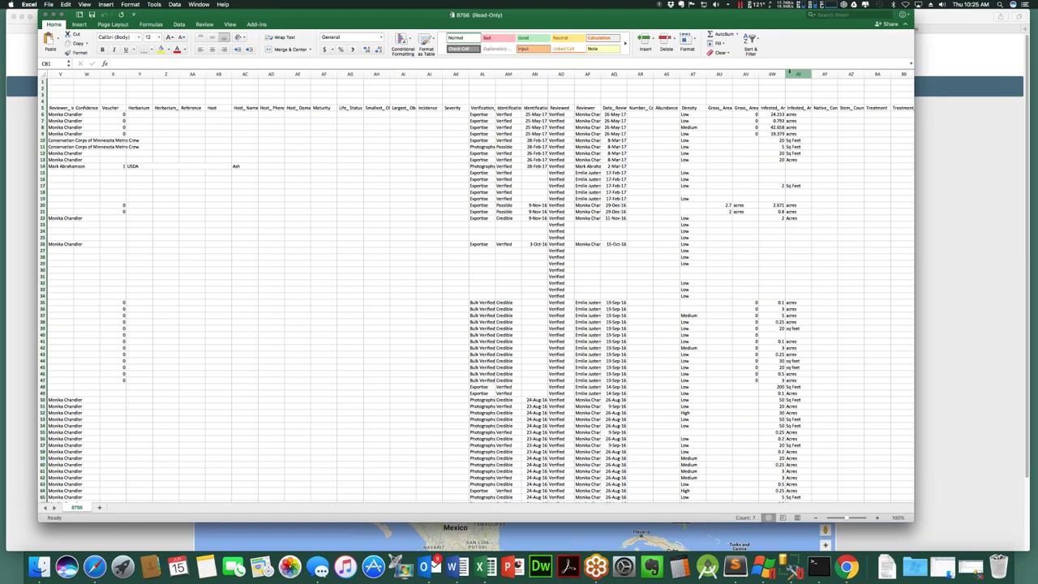
left_click_drag(786, 74, 838, 74)
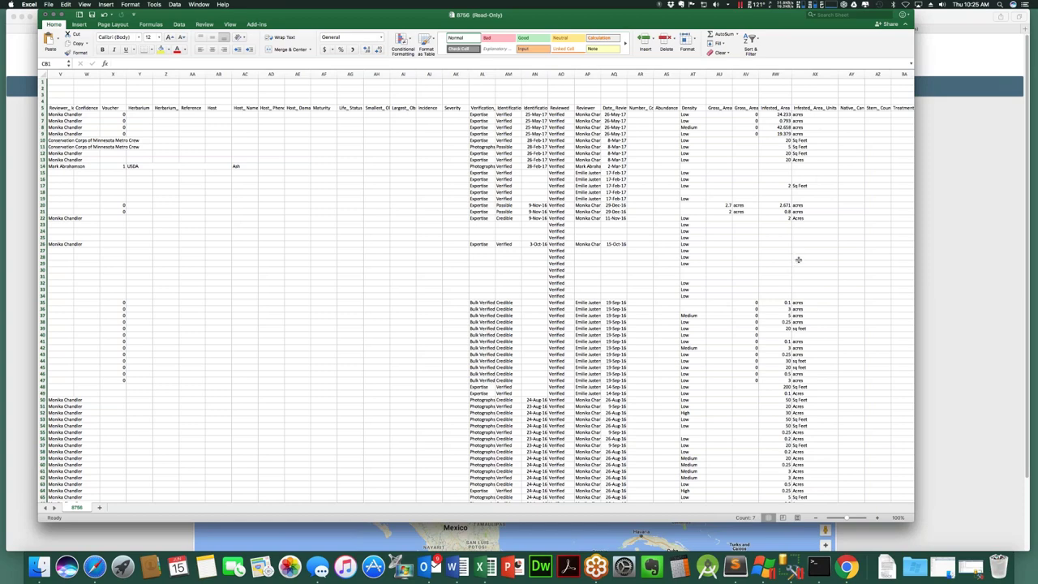
Switch back to the Minnesota query results in Safari and go to the Shapefile download option.
left_click(954, 186)
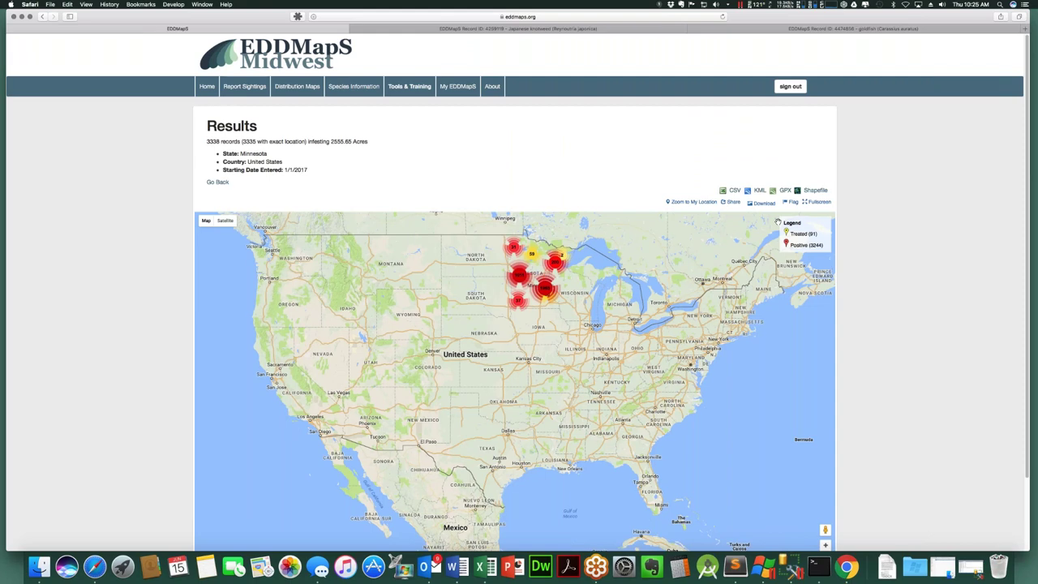
left_click(815, 190)
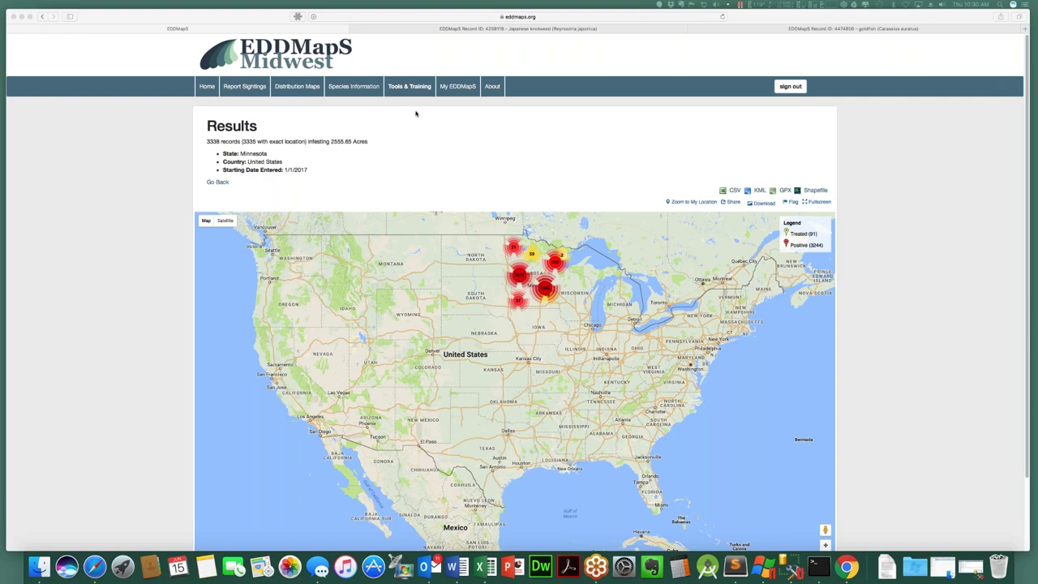
Open the Tools and Training Materials page and highlight the Training Materials section, then clear the highlight.
left_click(410, 86)
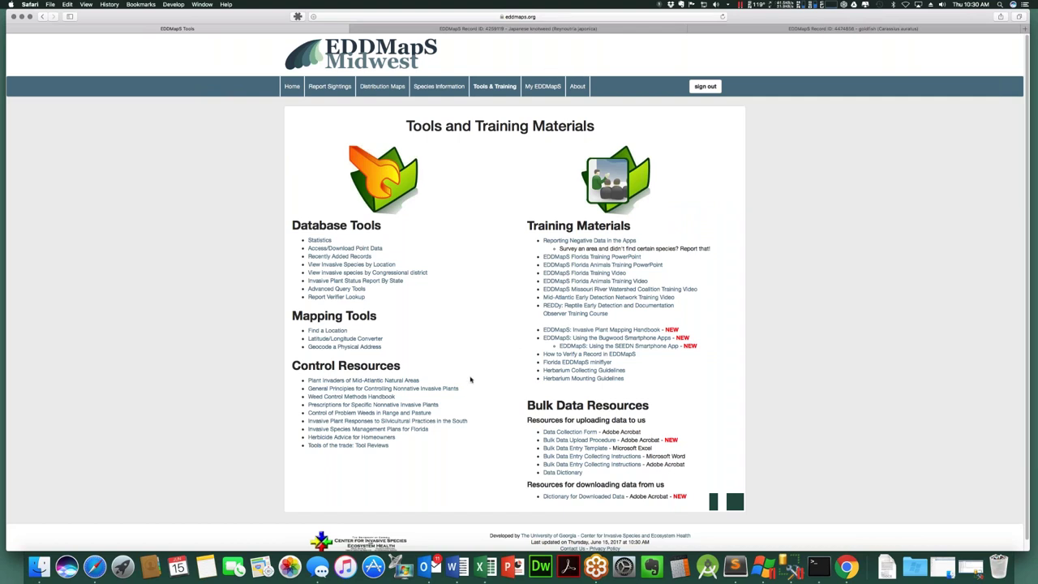
left_click_drag(694, 381, 531, 224)
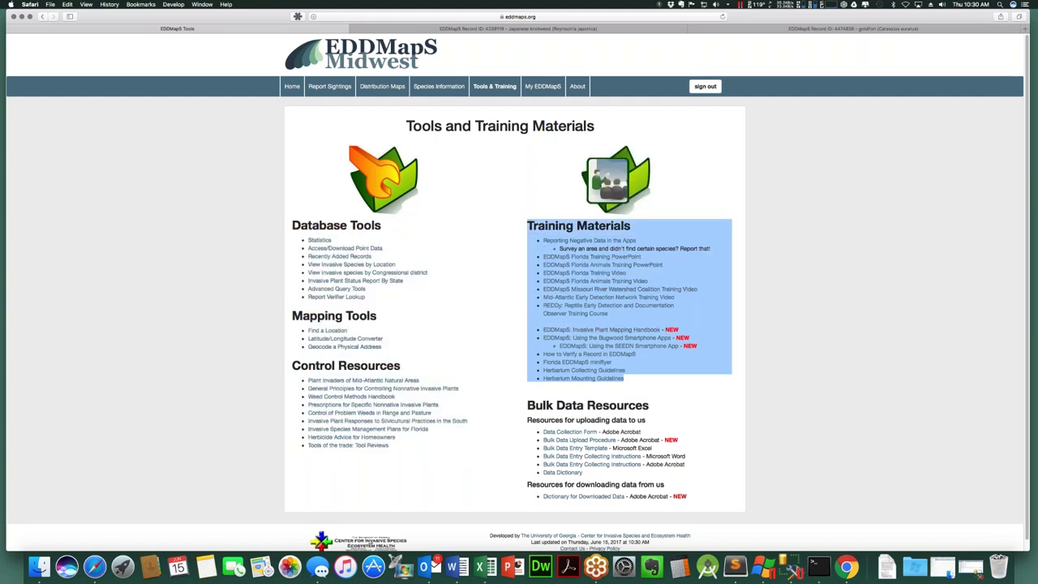
left_click(707, 397)
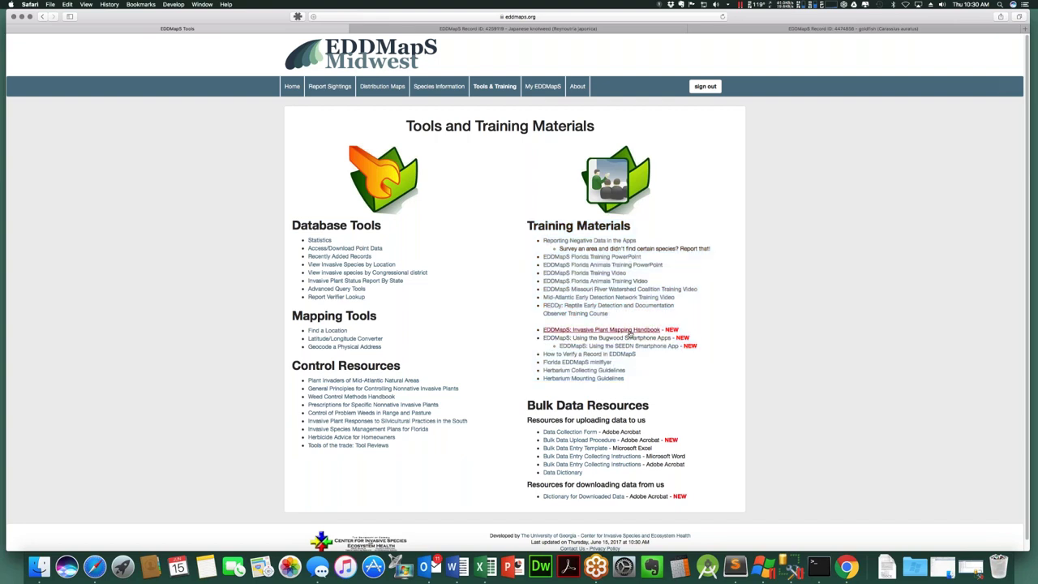
Open the EDDMapS Invasive Plant Mapping Handbook and zoom out until the whole cover page fits.
left_click(630, 332)
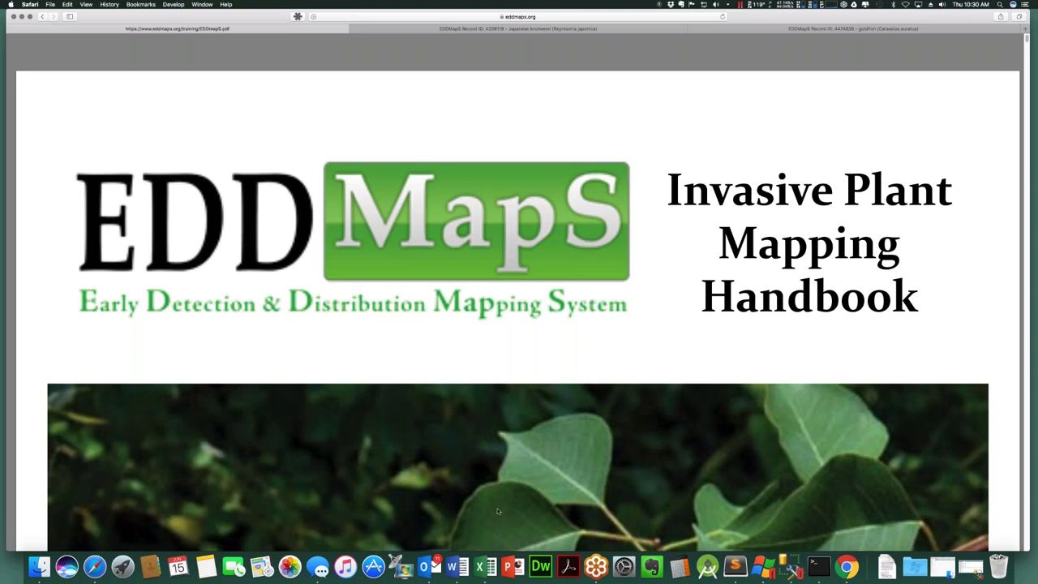
mouse_move(500, 516)
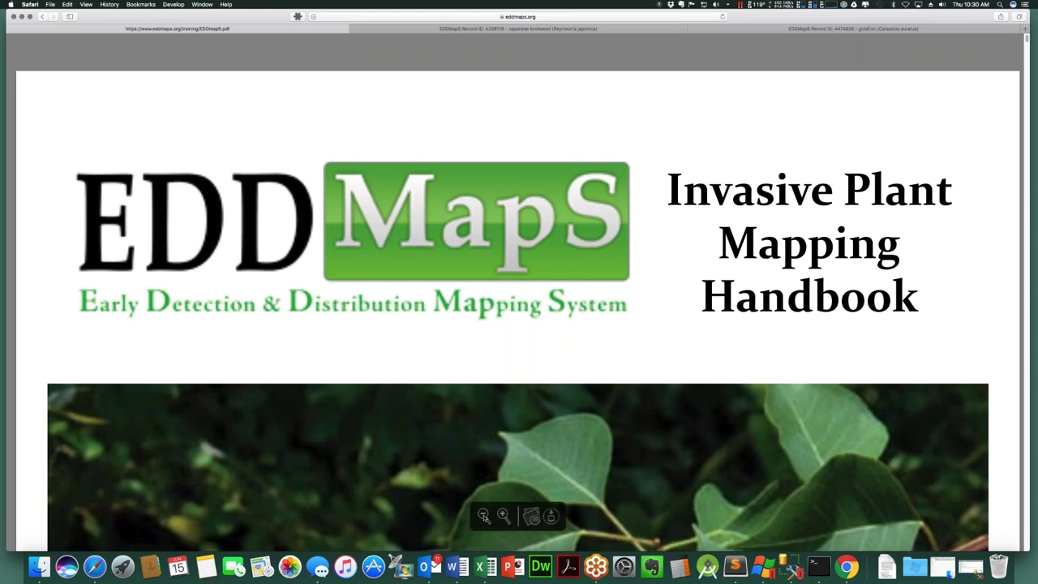
left_click(483, 516)
left_click(483, 516)
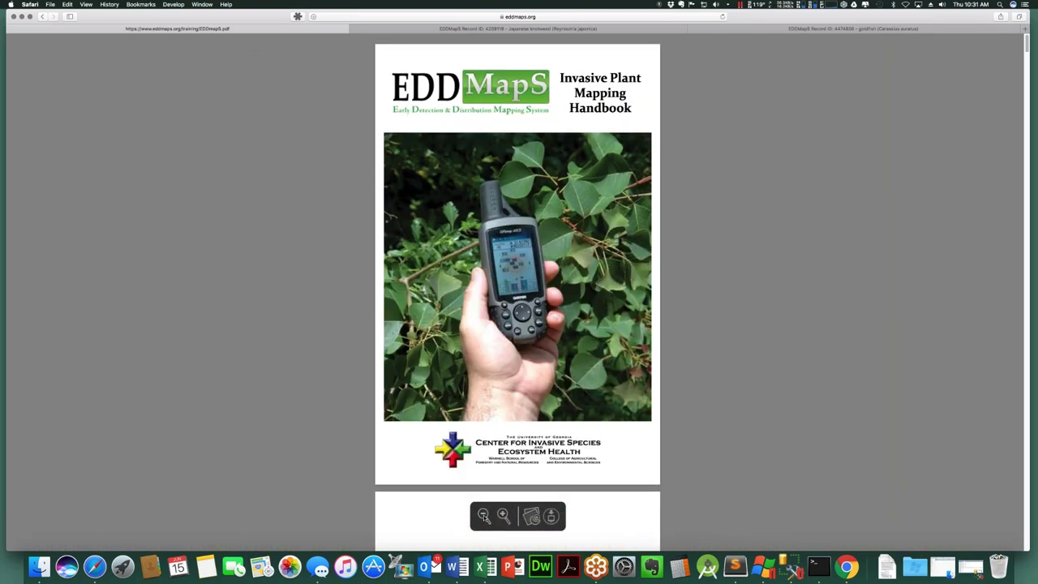
Skim the handbook's sections on reporting sightings, GPS, digital cameras and images, through to Field Preparation on page 23.
scroll(483, 511, "down", 5)
scroll(485, 503, "down", 8)
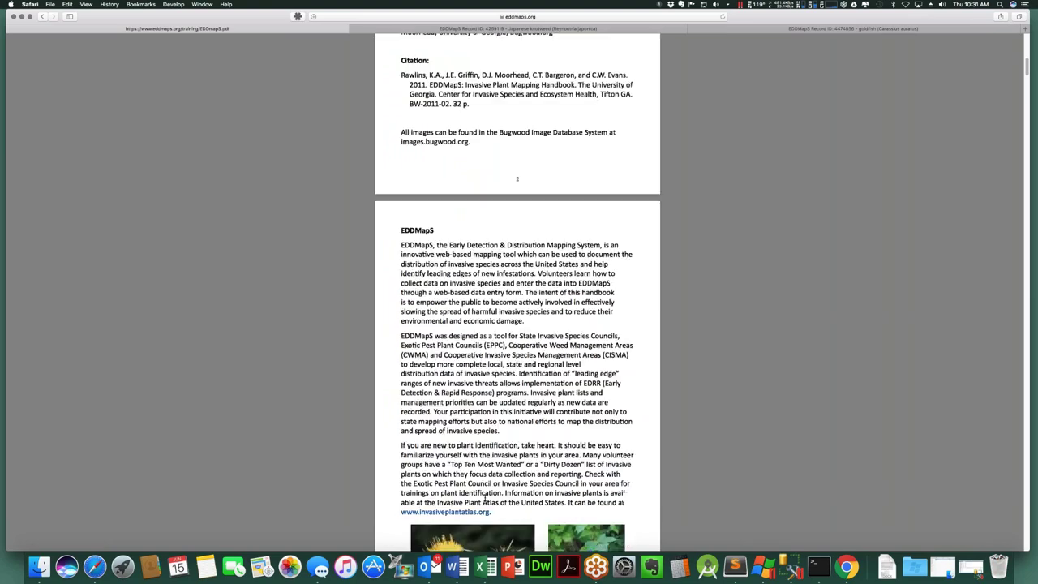
scroll(485, 499, "down", 15)
scroll(518, 325, "down", 20)
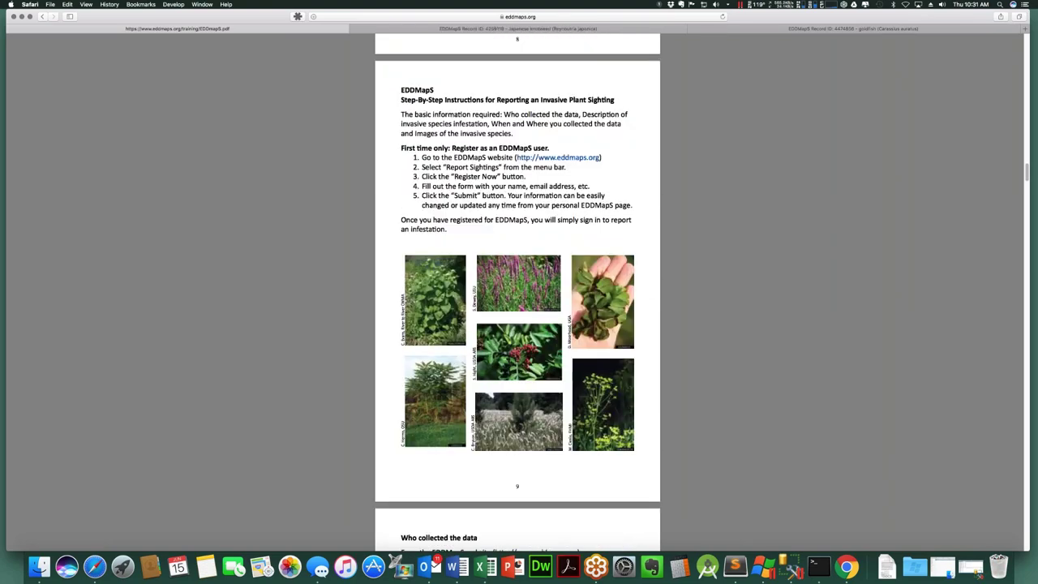
scroll(518, 324, "down", 20)
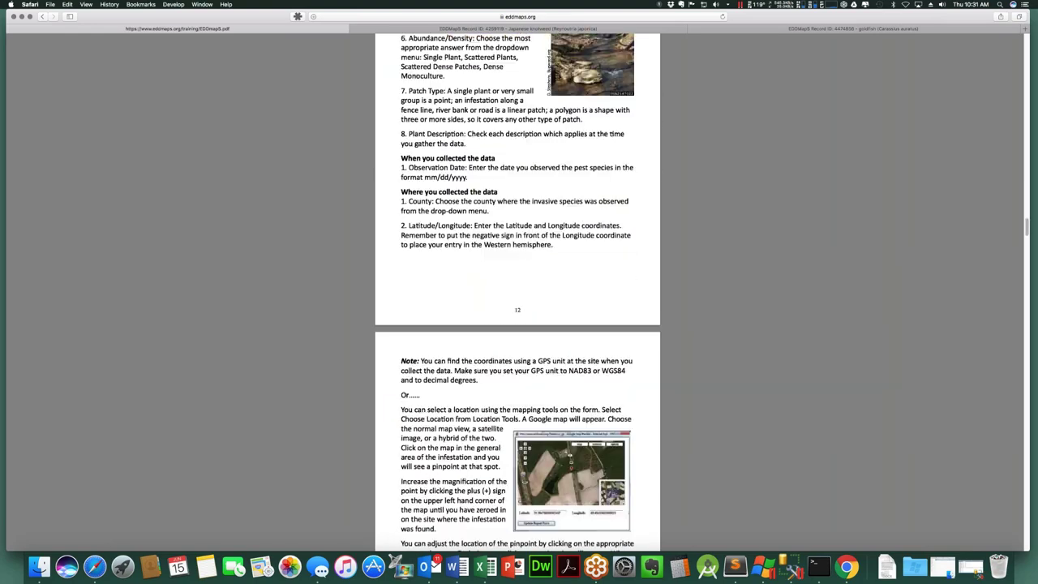
scroll(517, 324, "down", 10)
scroll(517, 325, "down", 15)
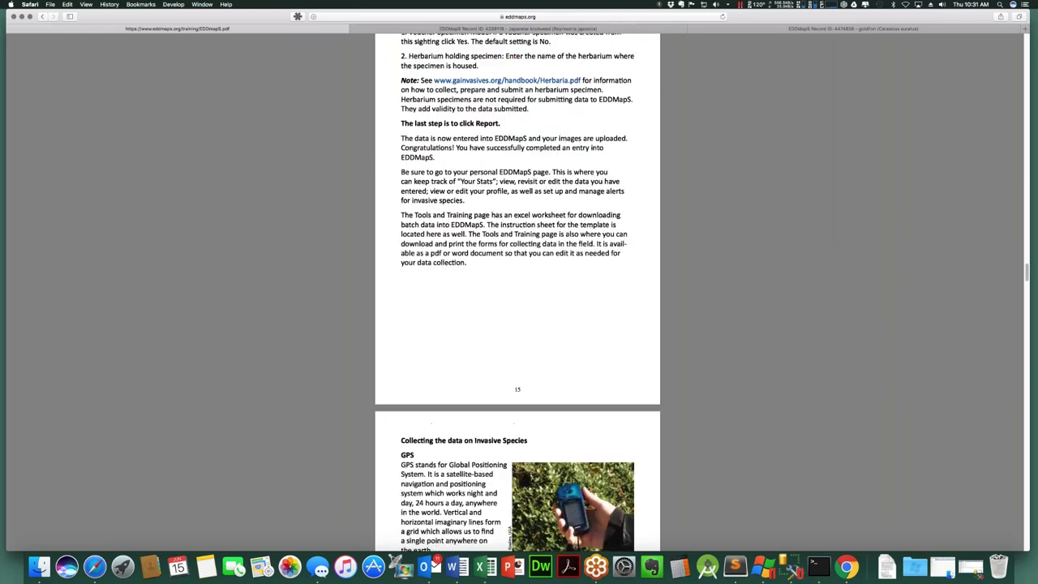
scroll(518, 325, "down", 15)
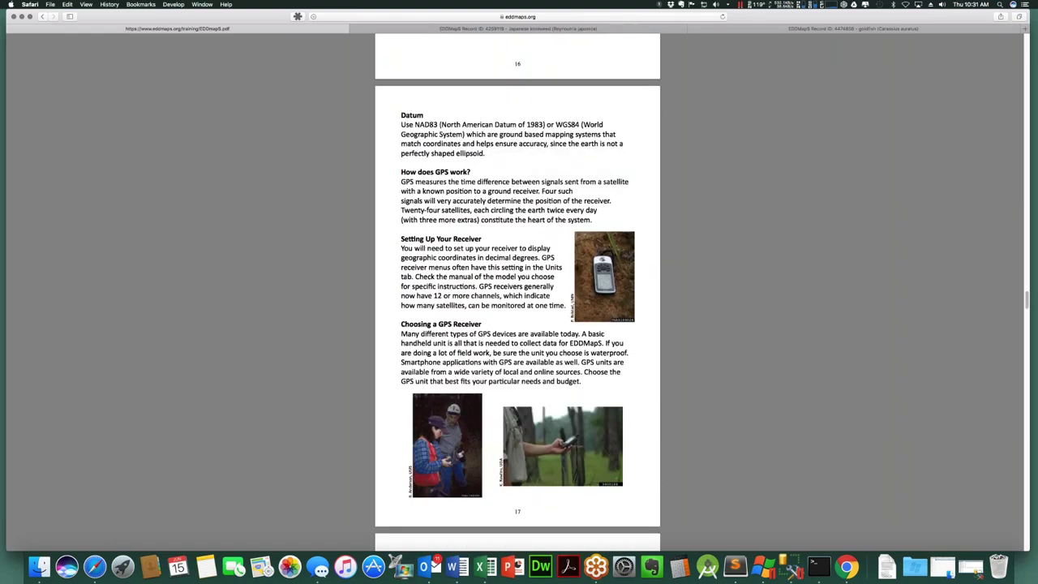
scroll(518, 325, "down", 20)
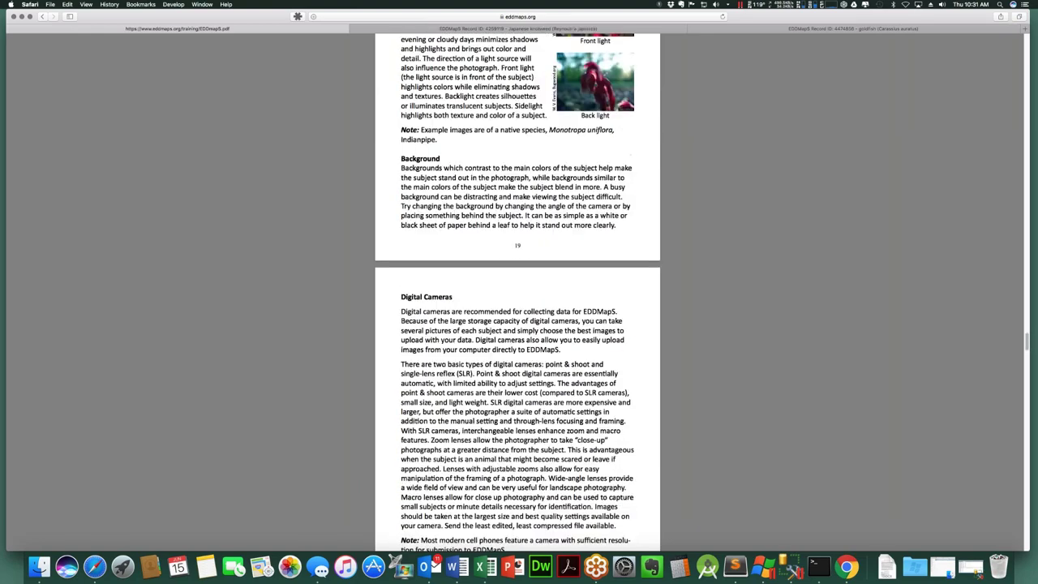
scroll(484, 501, "down", 5)
scroll(479, 242, "down", 7)
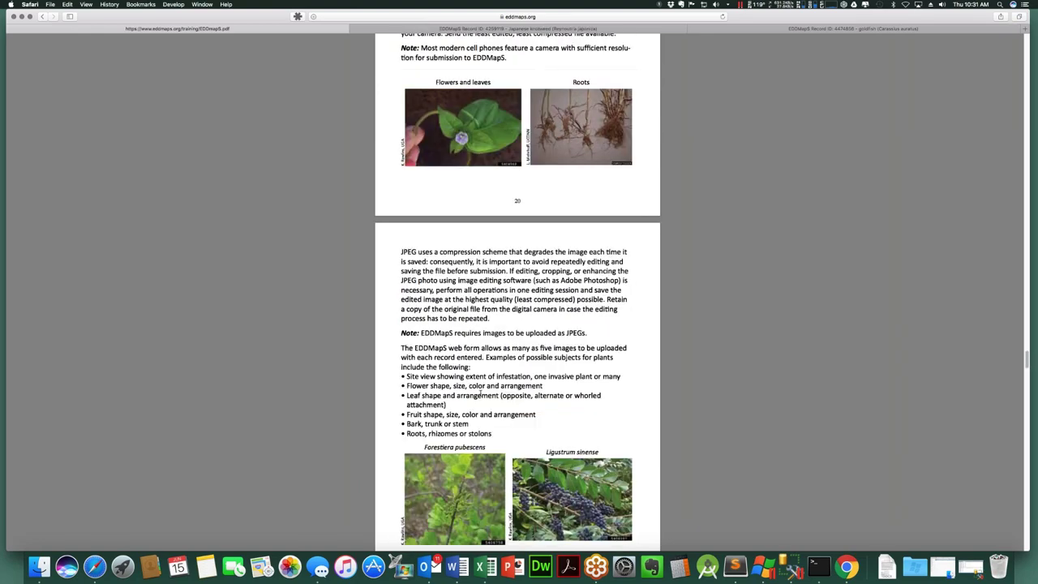
scroll(481, 393, "down", 7)
scroll(477, 397, "down", 11)
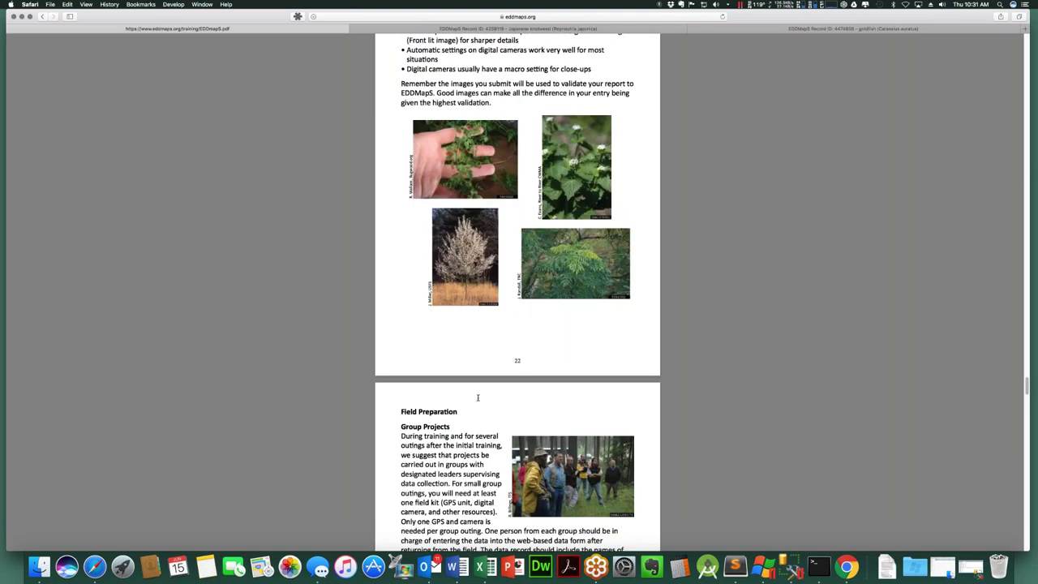
scroll(478, 397, "down", 4)
scroll(478, 397, "down", 7)
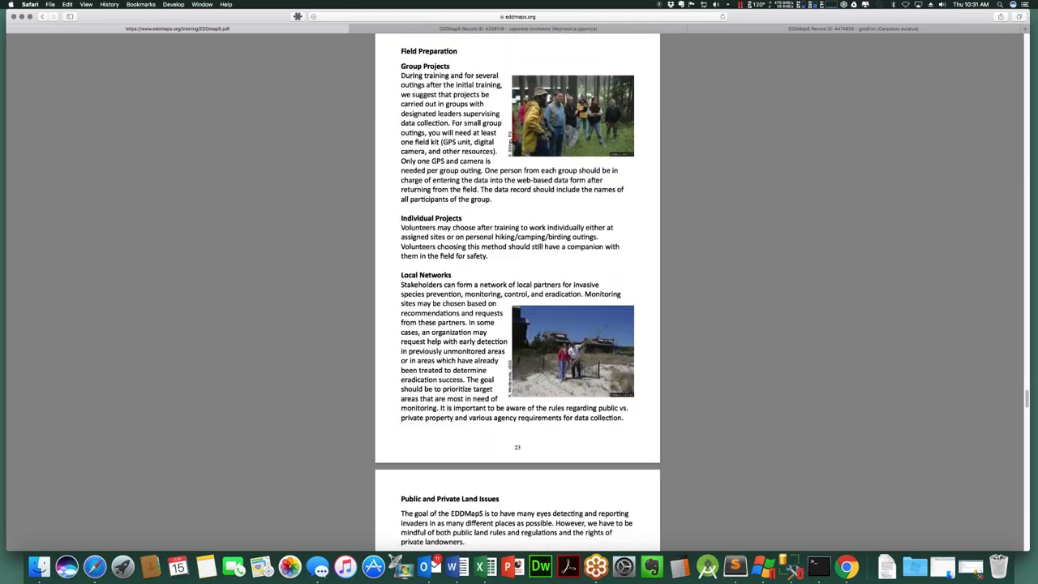
Skim the handbook's pages on public and private land issues, the field kit and developing invasive species programs, through to Rapid Response.
scroll(478, 400, "up", 4)
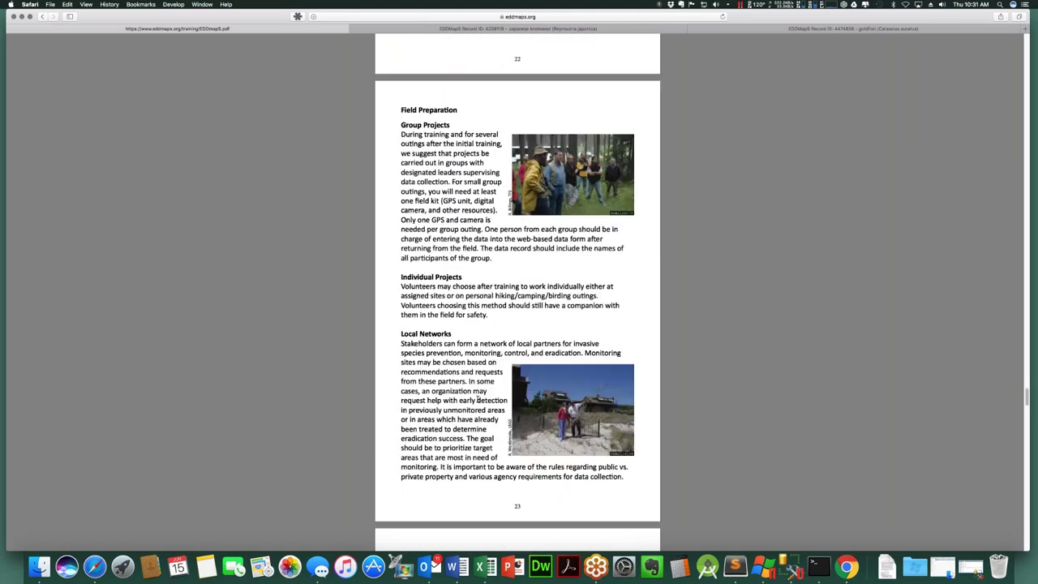
scroll(478, 400, "up", 13)
scroll(477, 400, "down", 20)
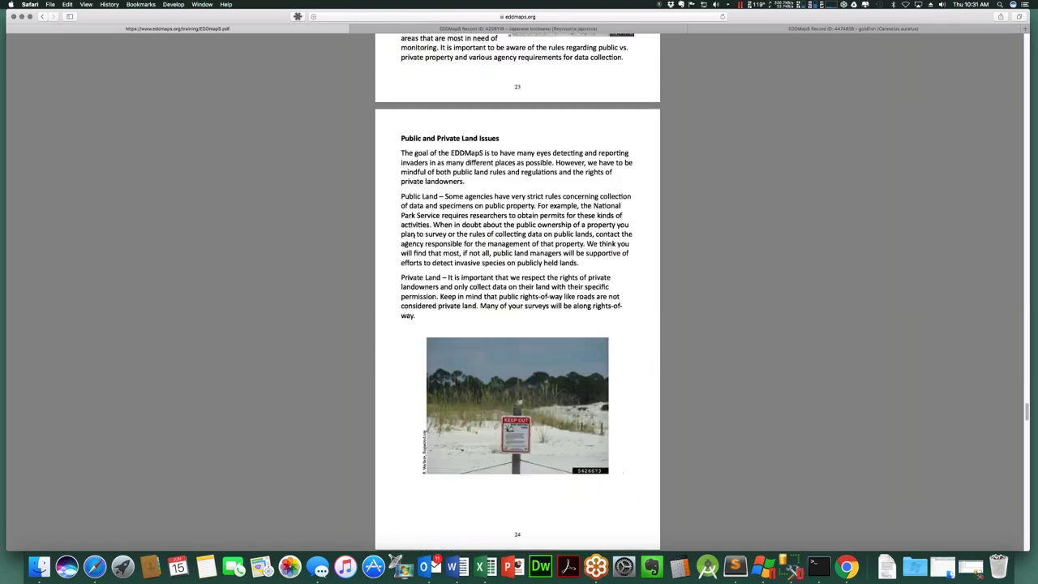
scroll(518, 292, "down", 11)
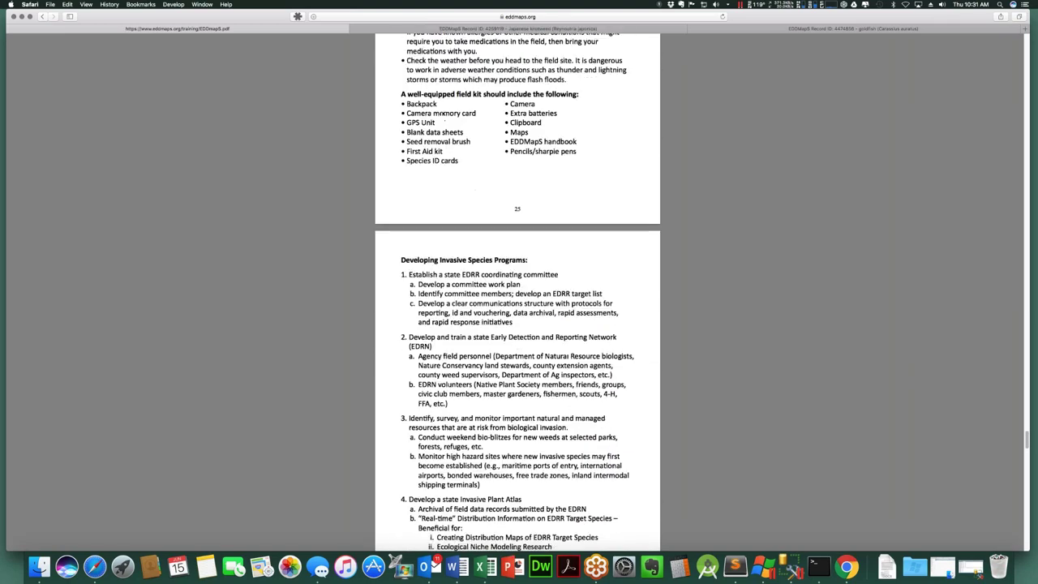
scroll(517, 293, "down", 7)
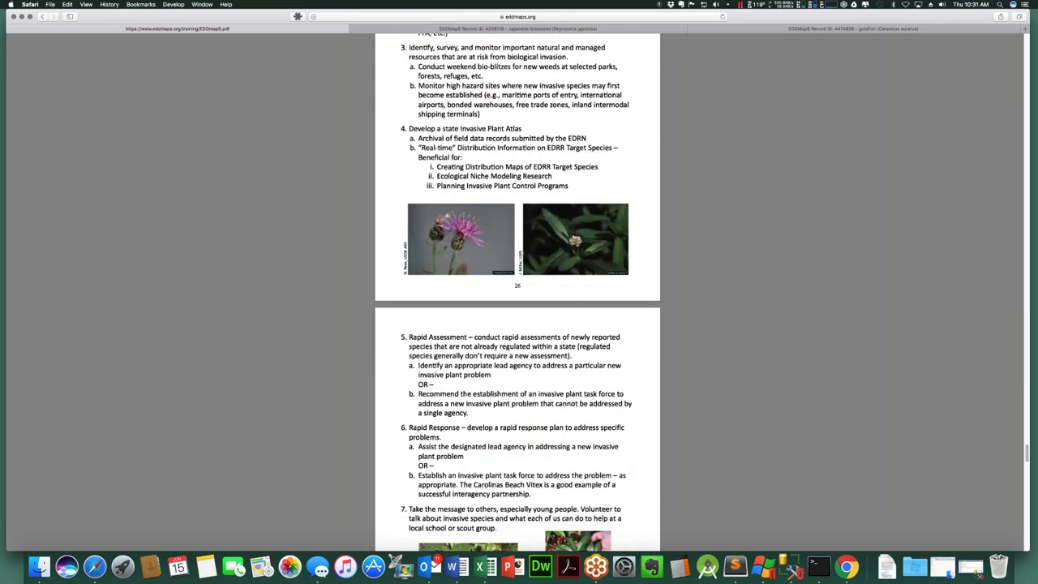
Go back through the handbook's earlier sections to its front cover.
scroll(517, 292, "up", 20)
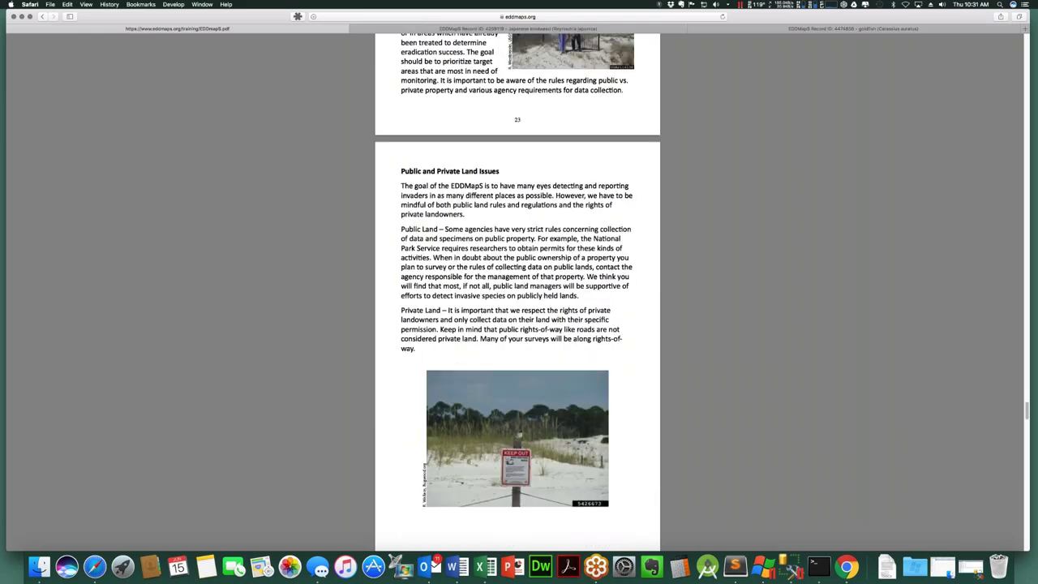
scroll(477, 404, "up", 20)
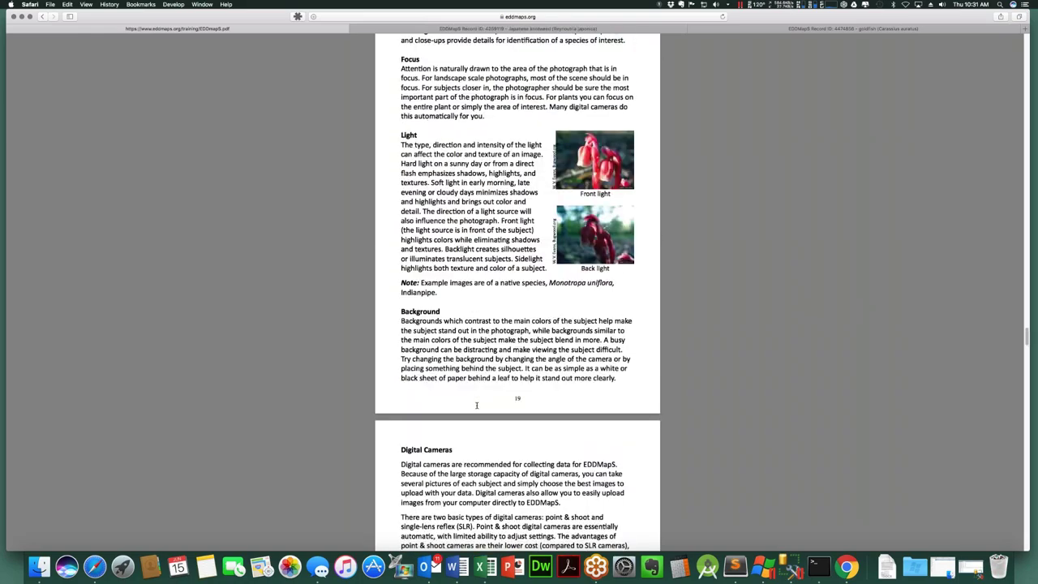
scroll(477, 404, "up", 18)
scroll(477, 404, "up", 20)
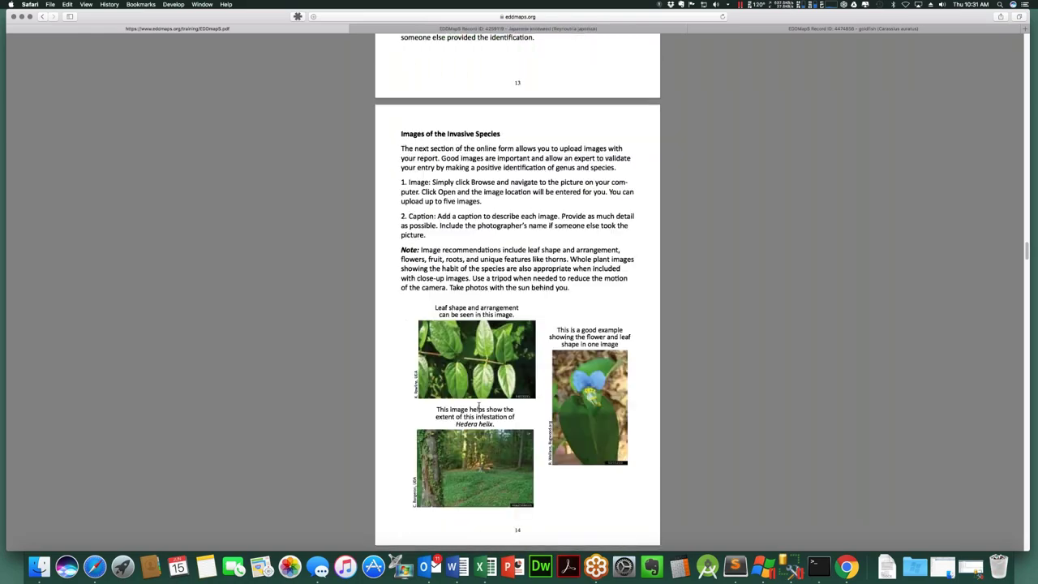
scroll(477, 404, "up", 20)
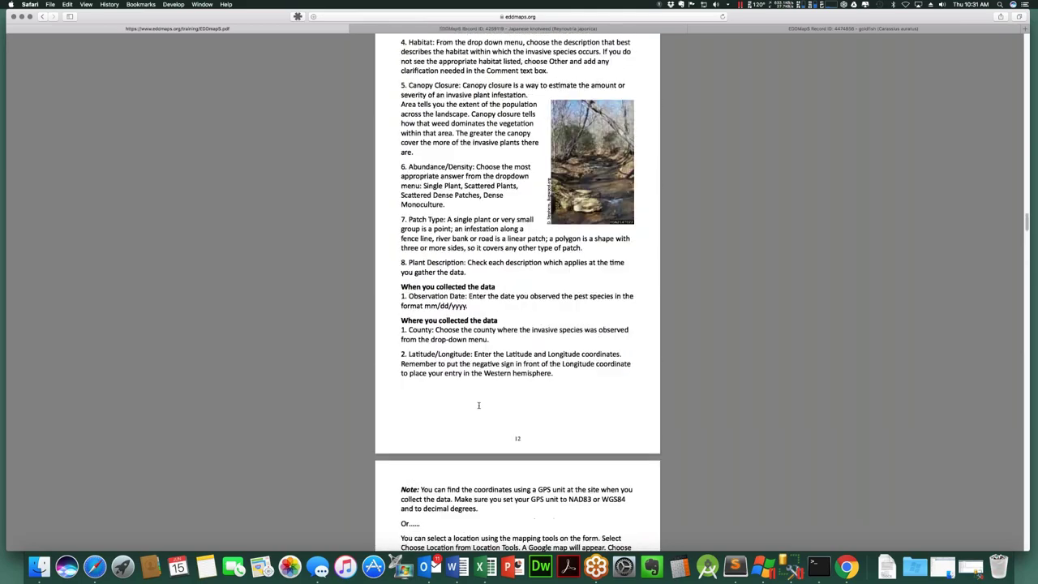
scroll(477, 405, "up", 20)
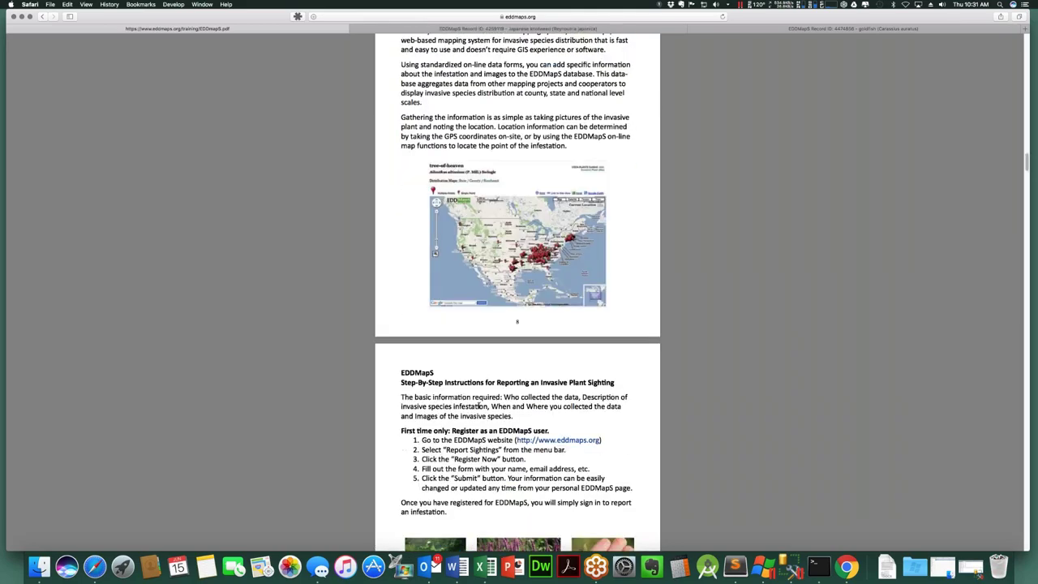
scroll(477, 405, "up", 20)
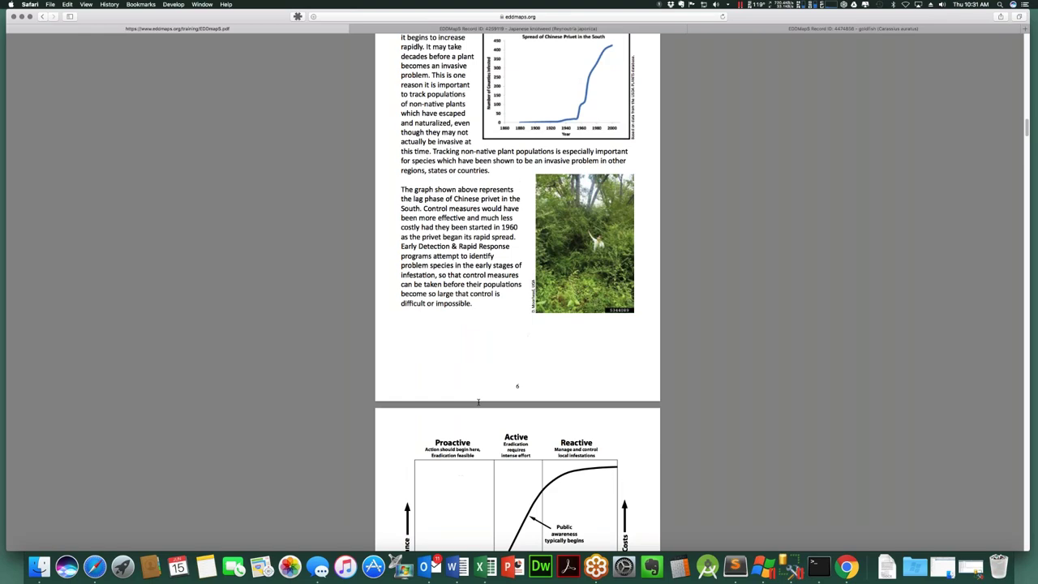
scroll(477, 404, "up", 20)
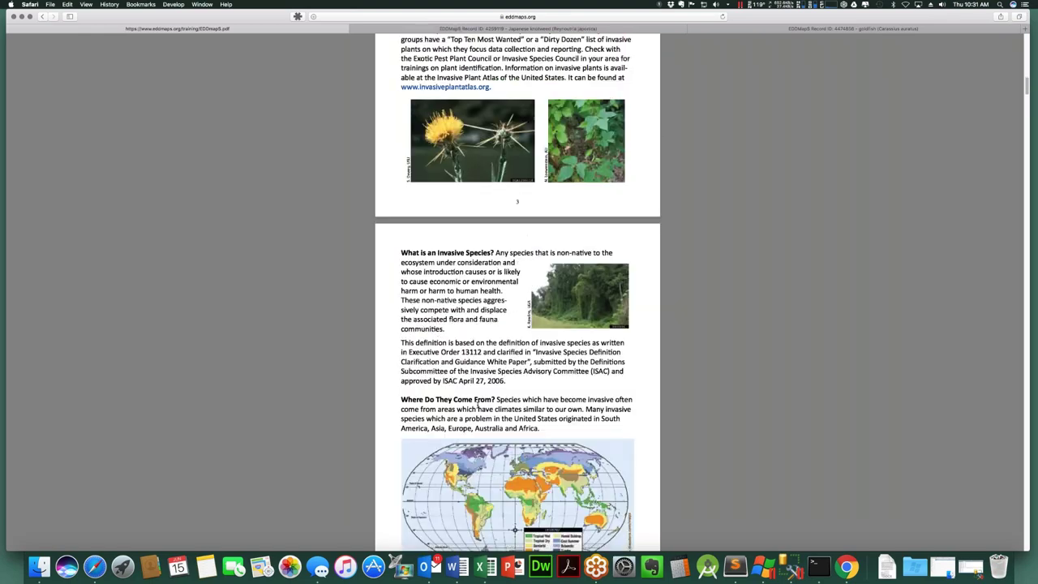
scroll(477, 405, "up", 5)
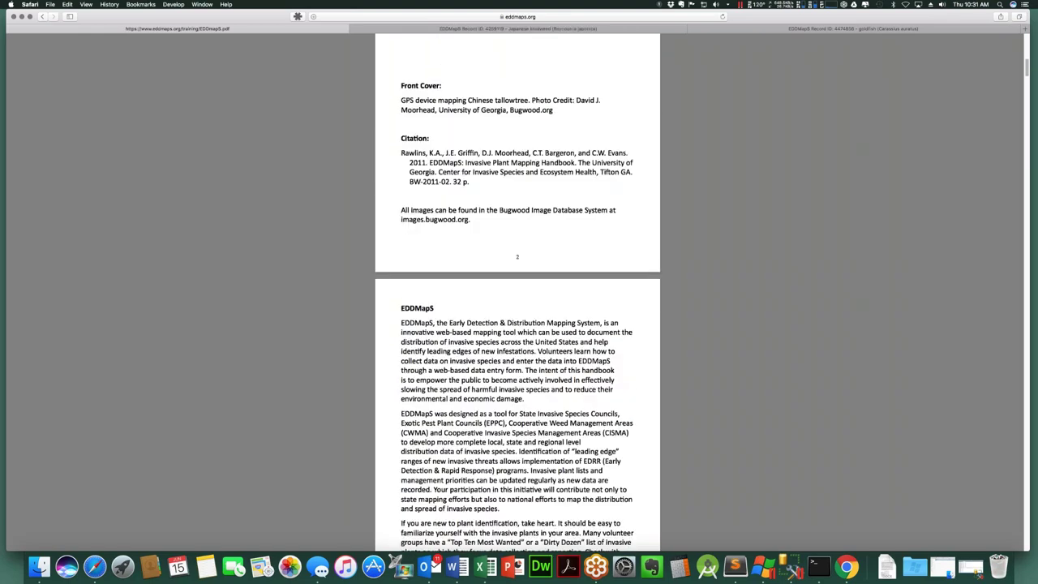
scroll(477, 404, "up", 6)
scroll(477, 404, "up", 12)
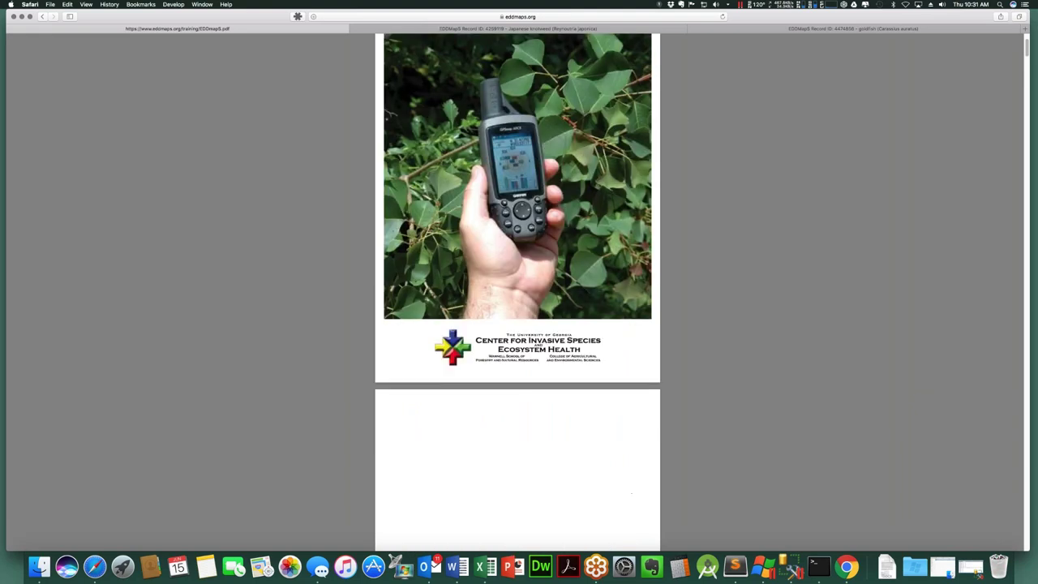
scroll(517, 292, "up", 4)
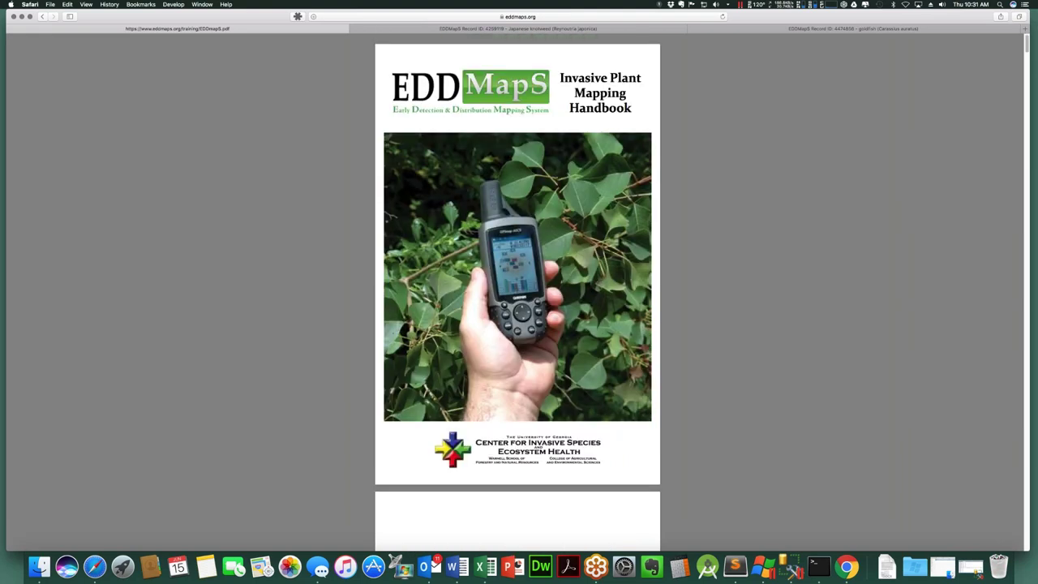
Return to Tools and Training Materials, open the Using the Bugwood Smartphone Apps guide and skim it from start to end and back.
left_click(43, 17)
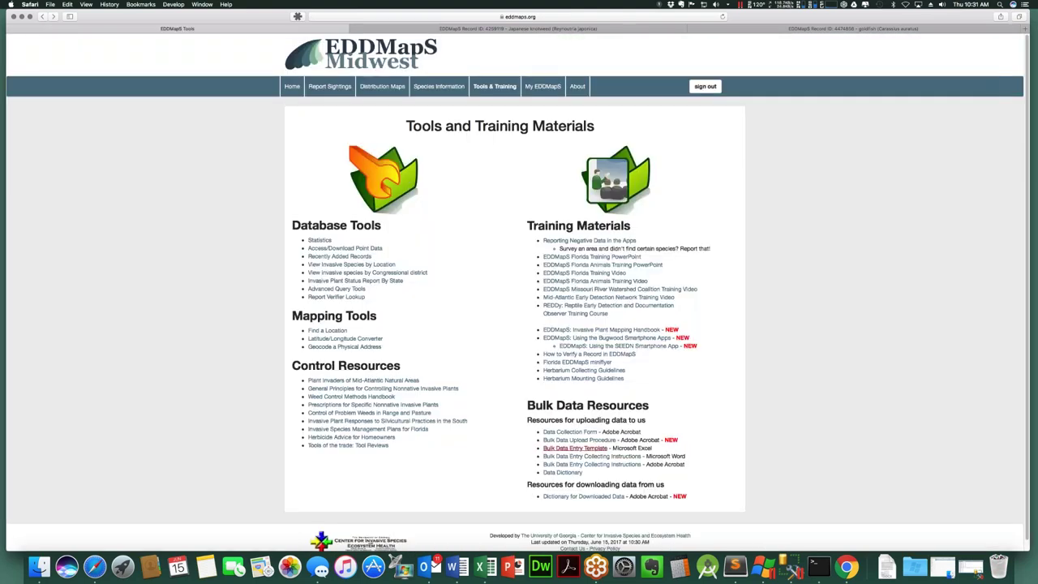
left_click(624, 340)
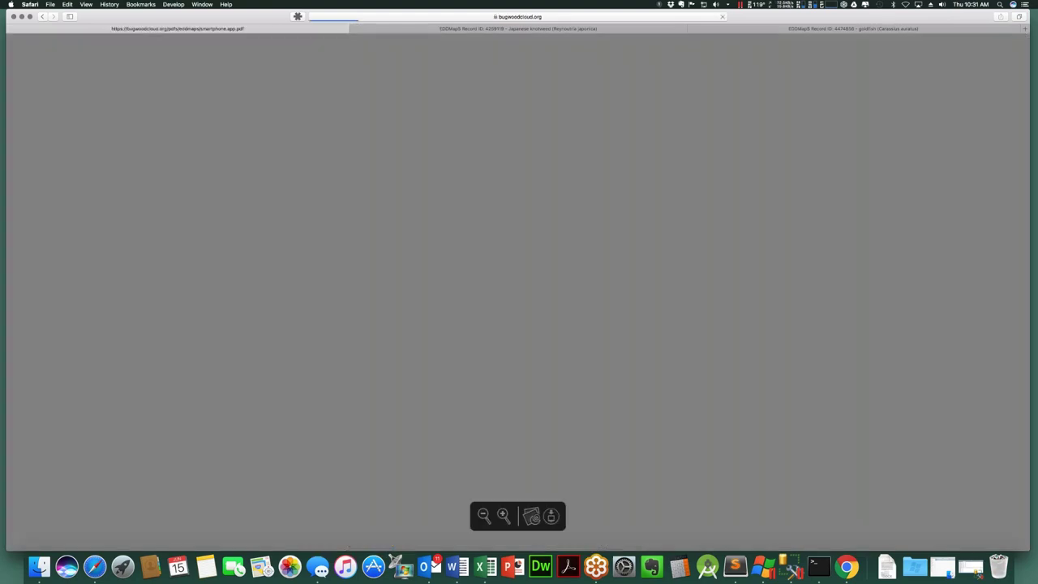
scroll(557, 382, "down", 15)
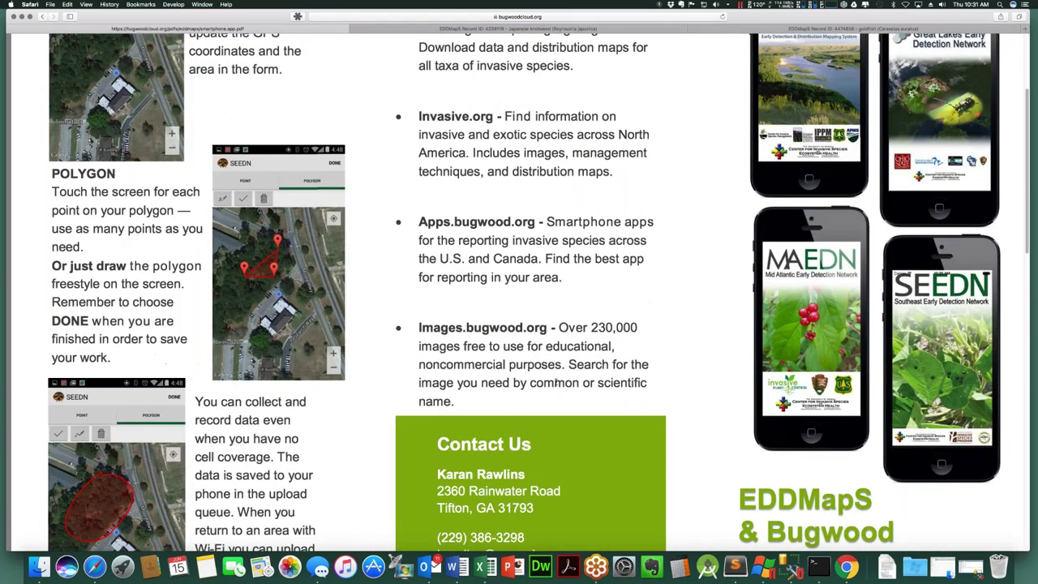
scroll(554, 381, "down", 5)
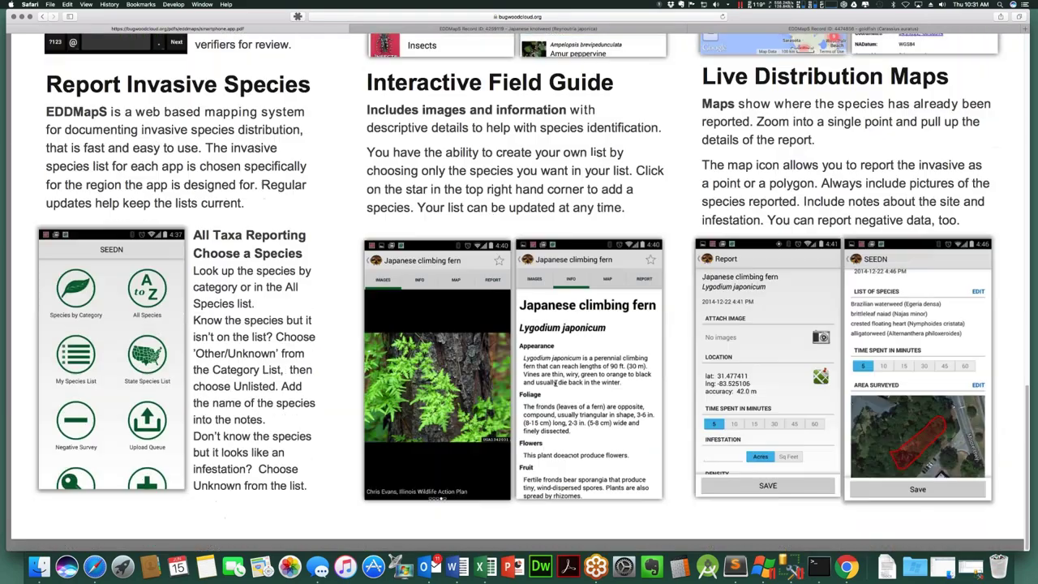
scroll(556, 382, "up", 20)
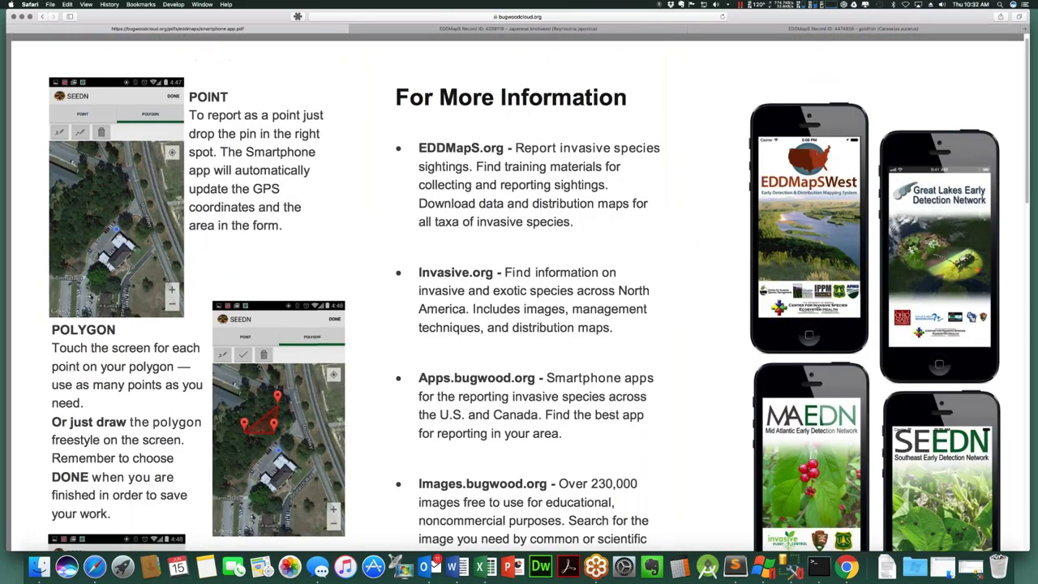
Return to Tools and Training Materials, open the Dictionary for Downloaded Data and skim its fields through to Location Information.
left_click(43, 16)
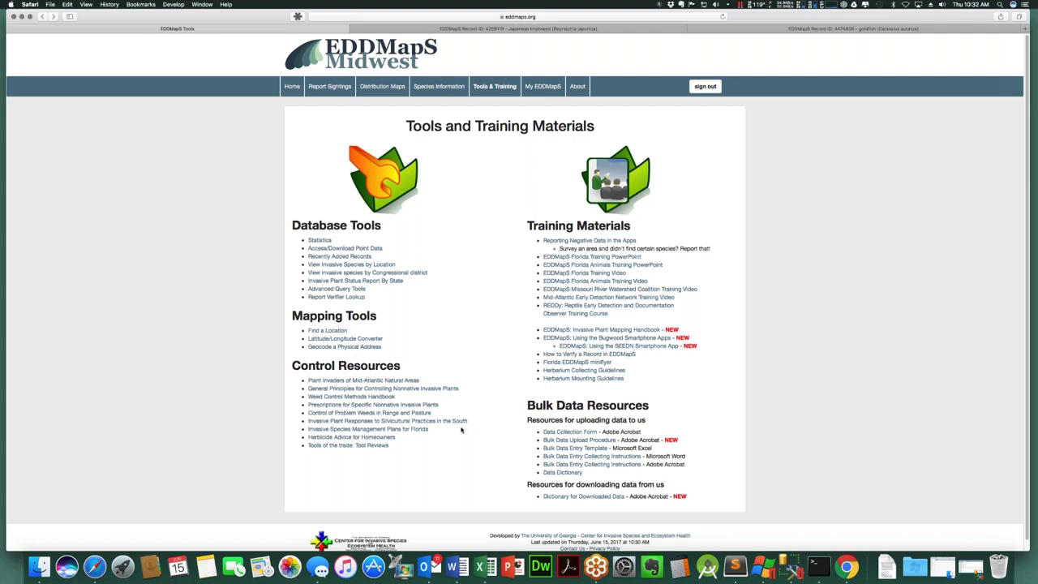
left_click(554, 497)
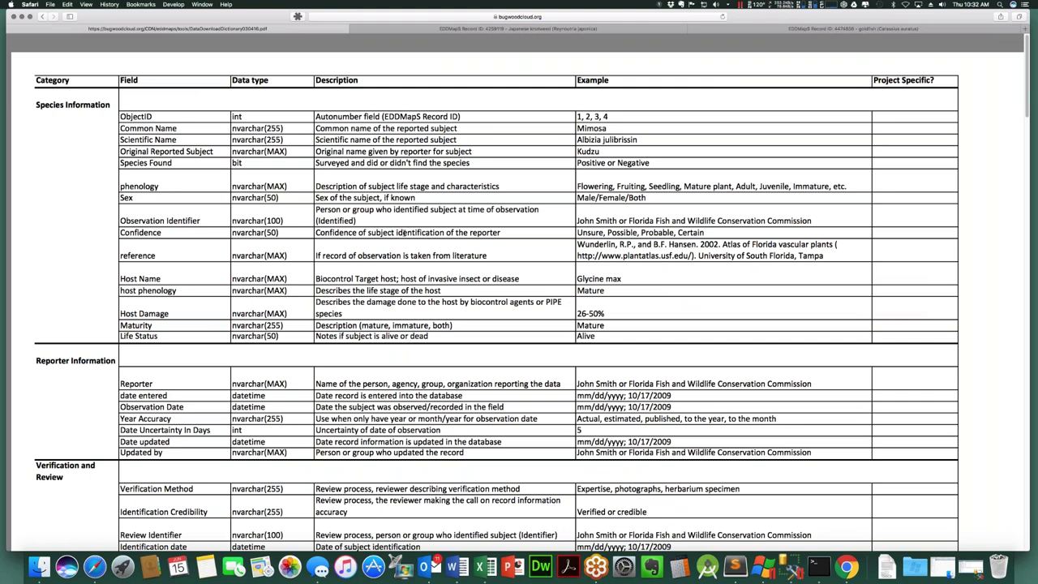
scroll(404, 232, "down", 10)
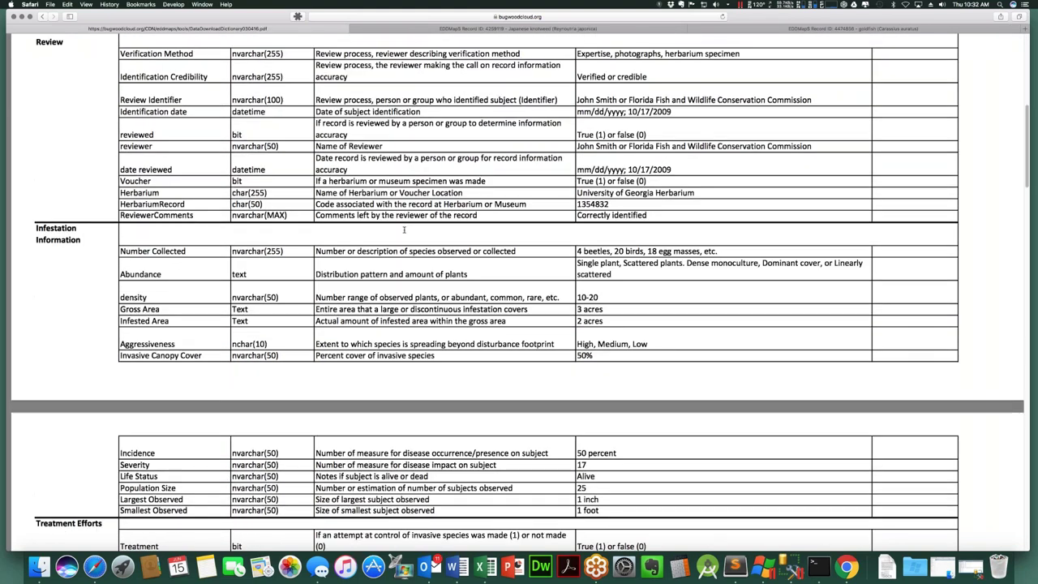
scroll(404, 229, "down", 7)
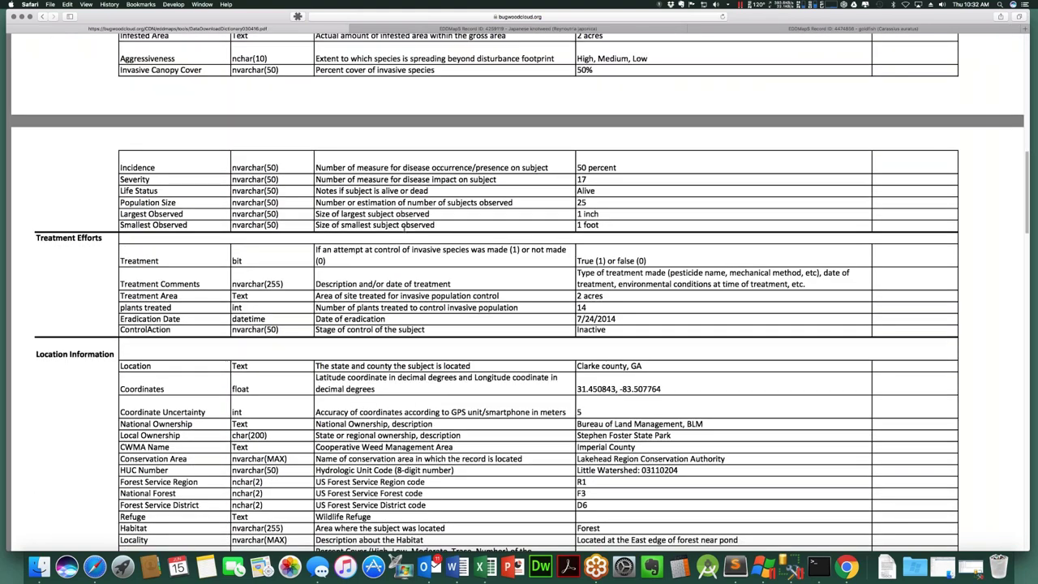
From the EDDMapS Midwest home page, open the Training Revisits and Edits presentation and advance it to slide 5.
left_click(43, 17)
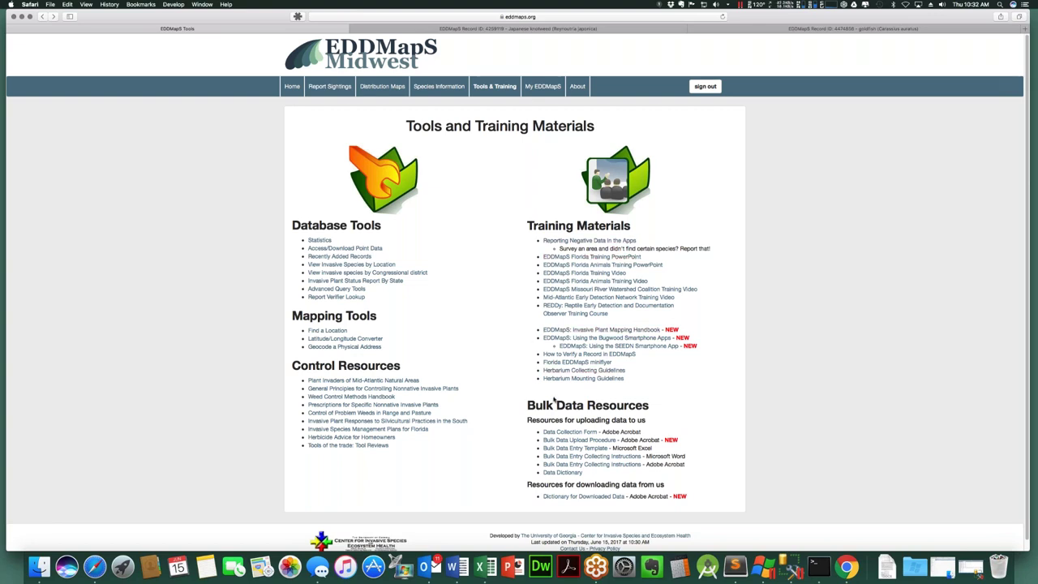
left_click(642, 196)
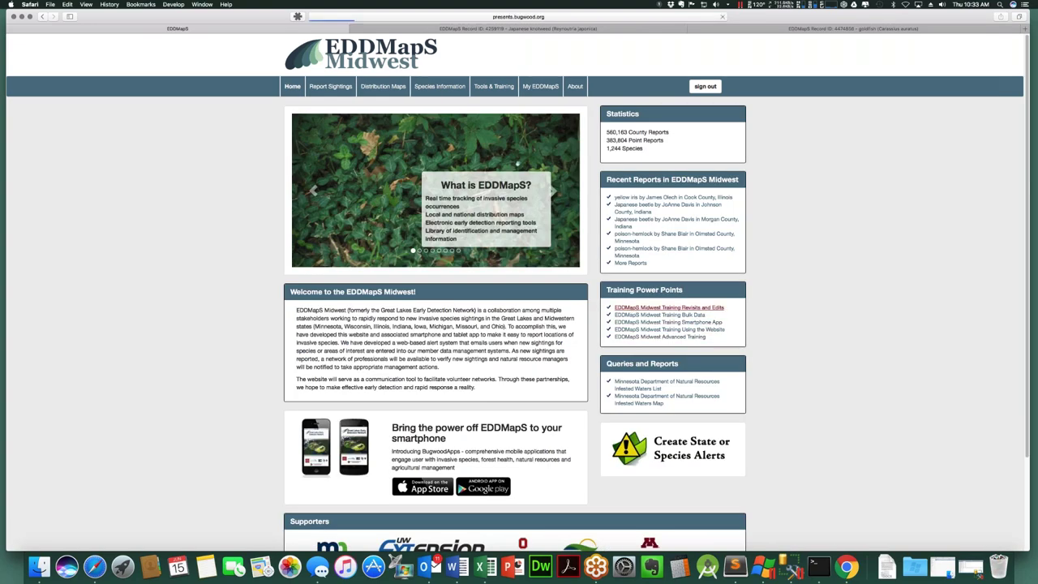
left_click(669, 308)
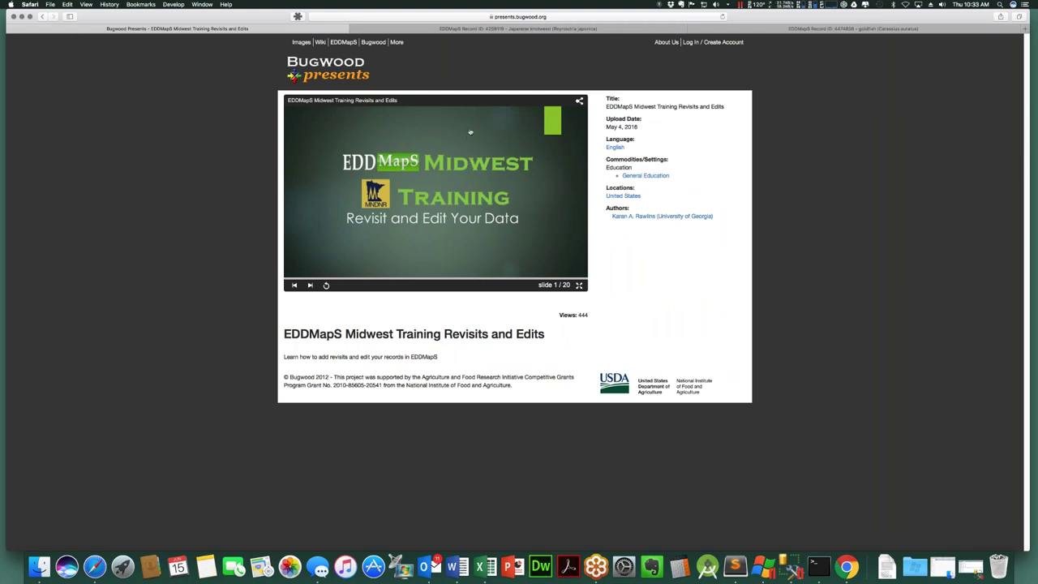
left_click(310, 286)
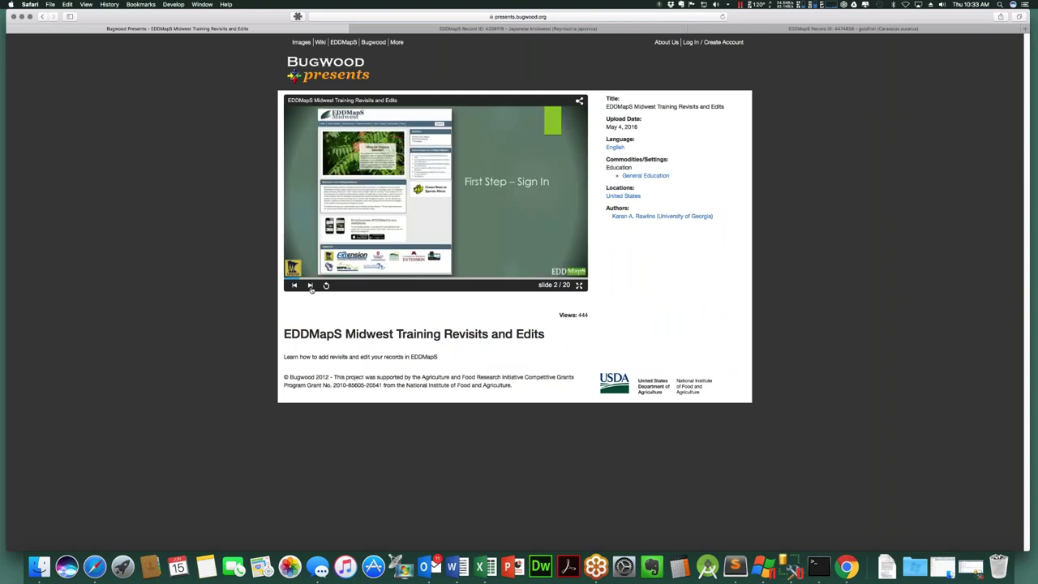
left_click(310, 285)
left_click(310, 285)
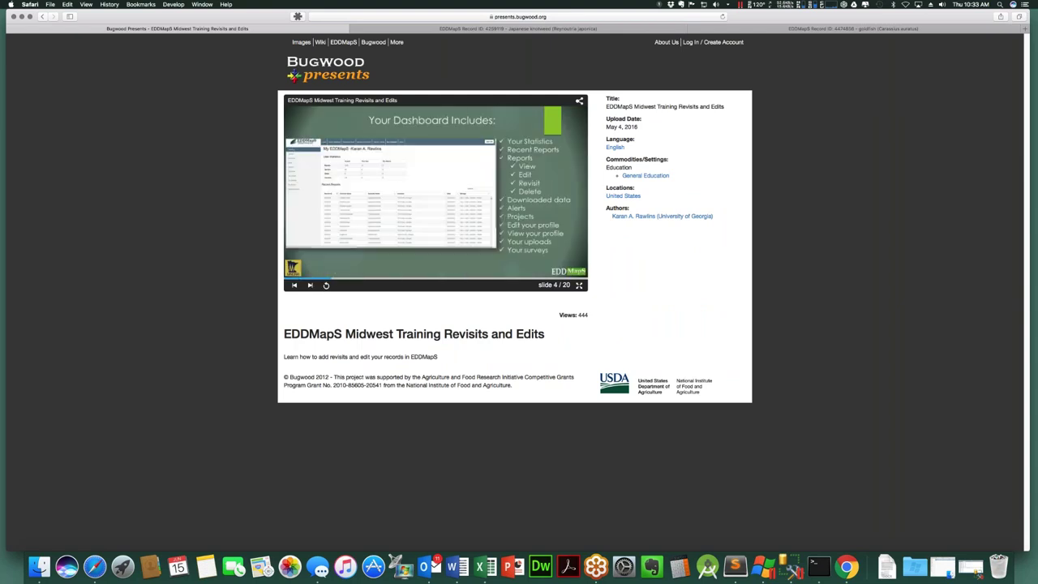
left_click(310, 285)
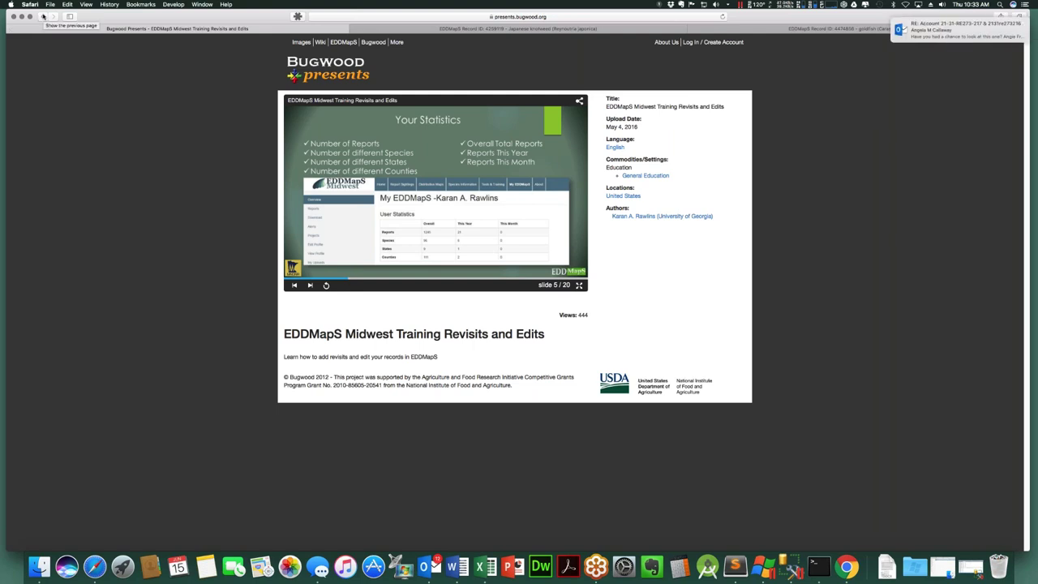
Return to Tools and Training Materials, open Find a Location and get the coordinates of a point in central Minnesota.
left_click(43, 16)
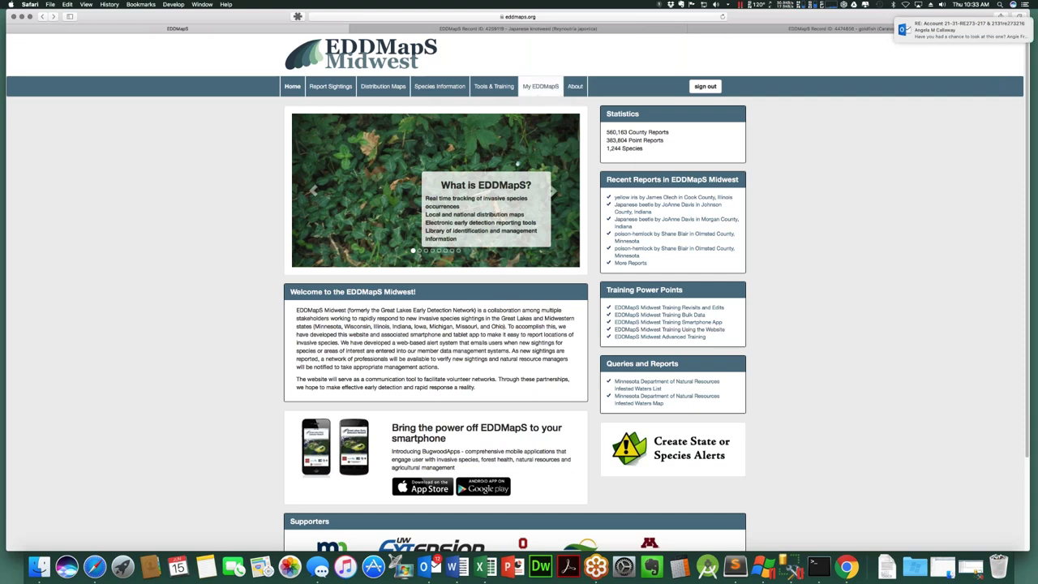
left_click(494, 86)
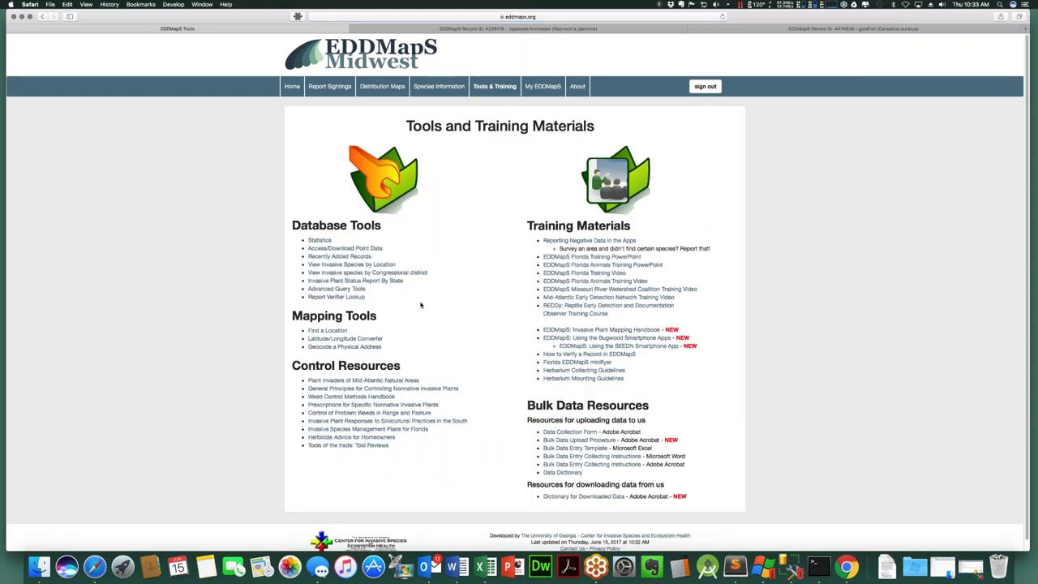
left_click(324, 331)
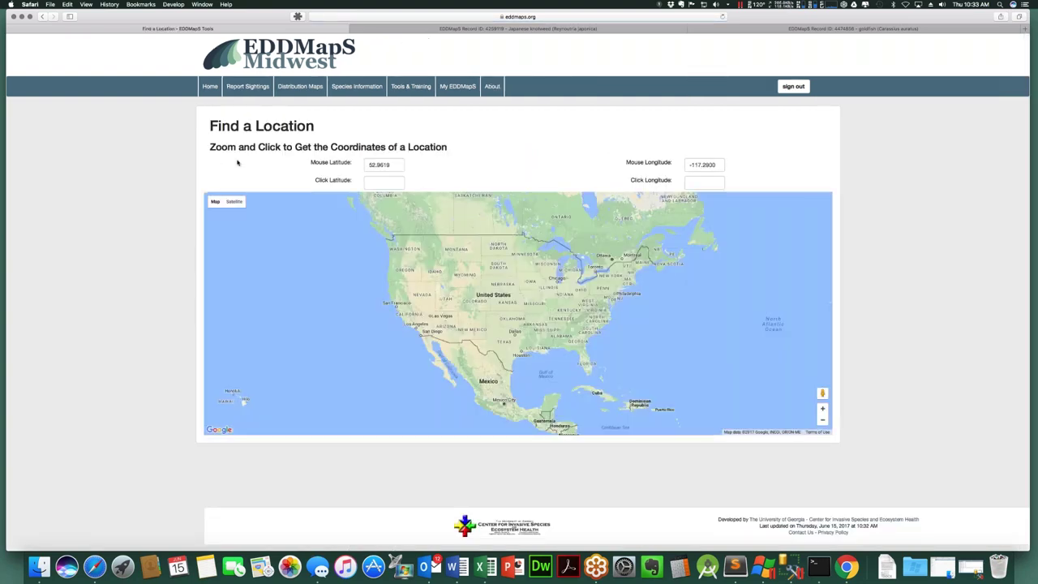
scroll(516, 291, "up", 2)
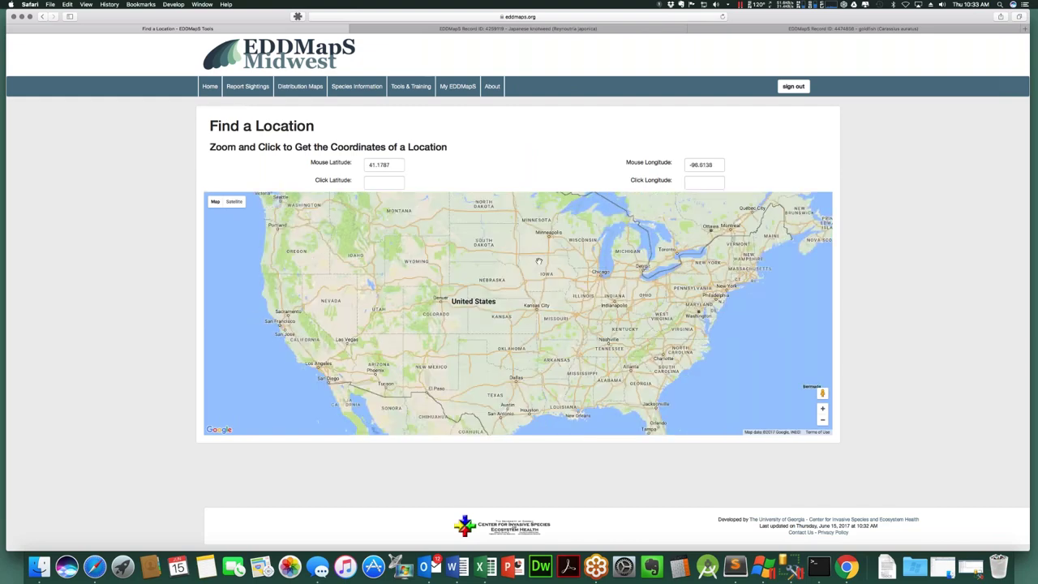
scroll(539, 262, "up", 4)
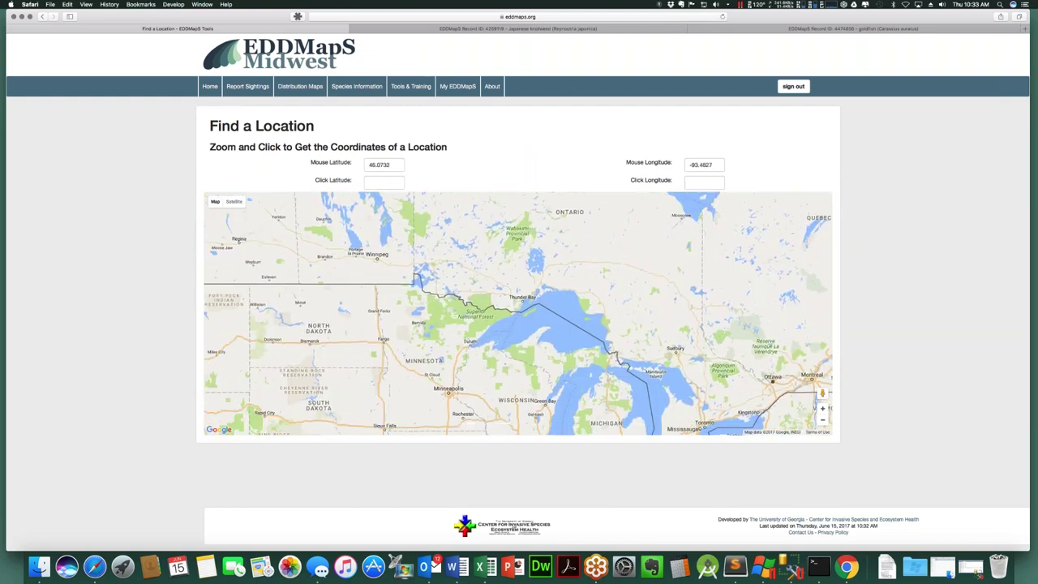
scroll(448, 260, "up", 3)
left_click(448, 260)
scroll(442, 305, "up", 1)
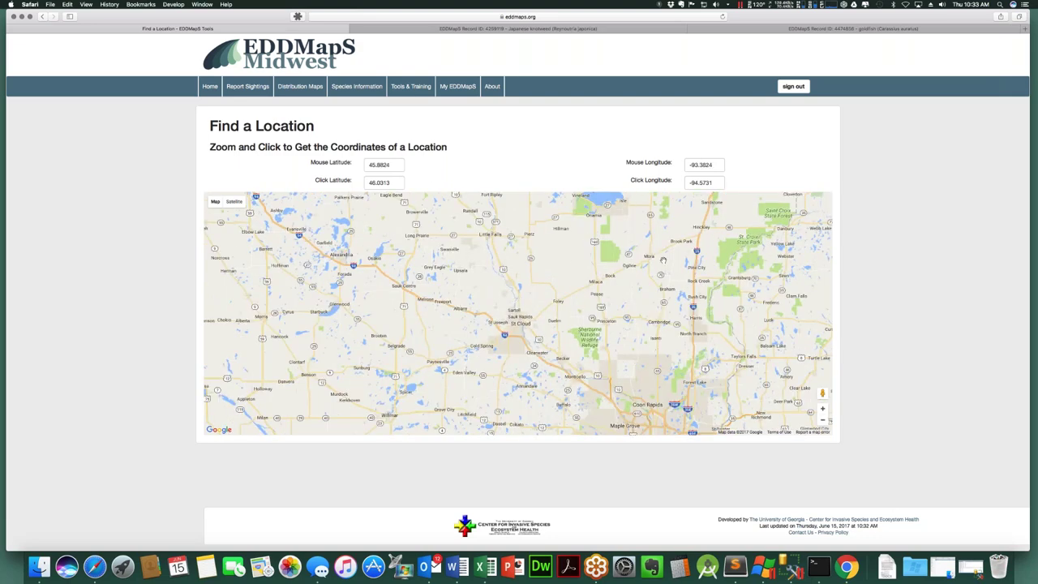
Locate the house beside Graniteview Rd in satellite view and get the coordinates of a point near it.
scroll(514, 332, "up", 1)
scroll(513, 332, "up", 5)
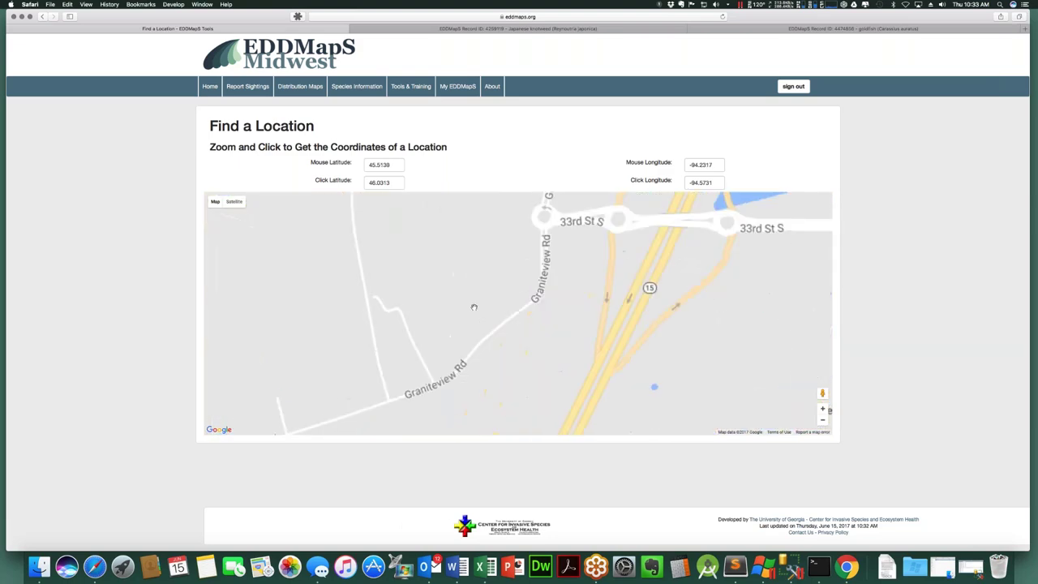
left_click(233, 202)
scroll(571, 297, "up", 1)
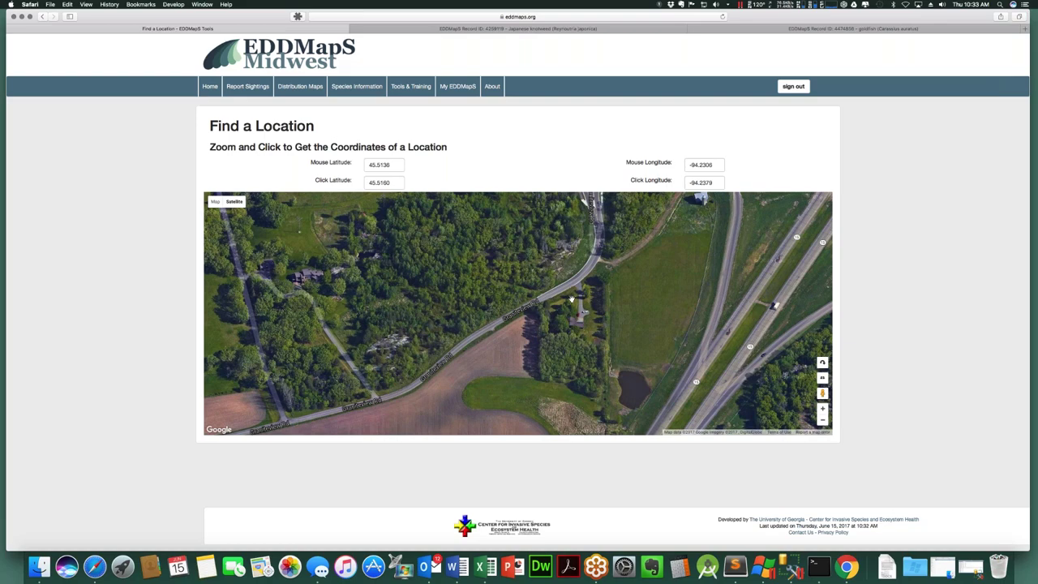
scroll(572, 301, "up", 3)
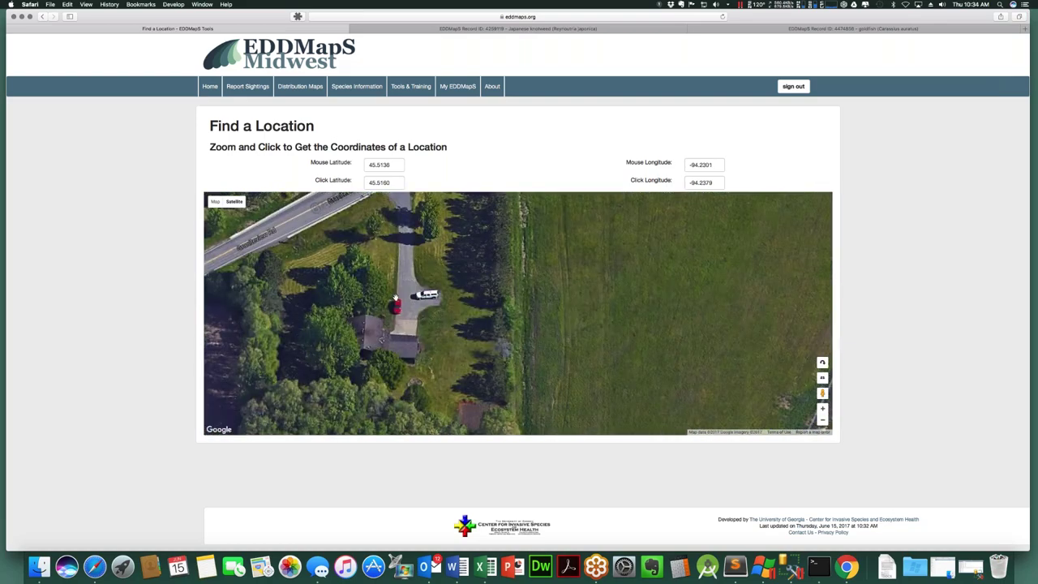
scroll(396, 298, "up", 1)
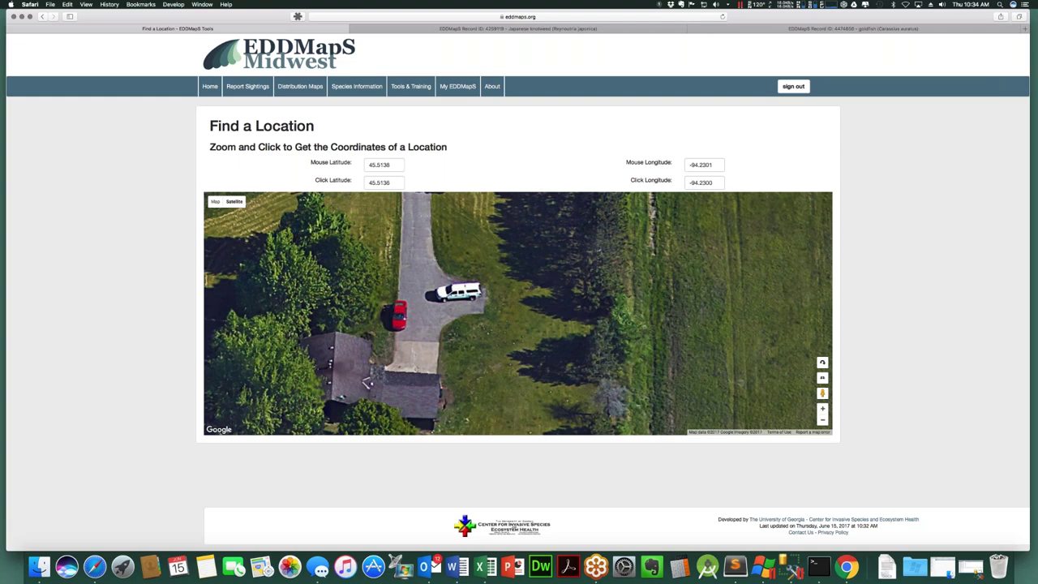
From Tools and Training Materials, view the Latitude/Longitude Converter and the Statistics page, skimming the statistics to the end and back.
left_click(43, 16)
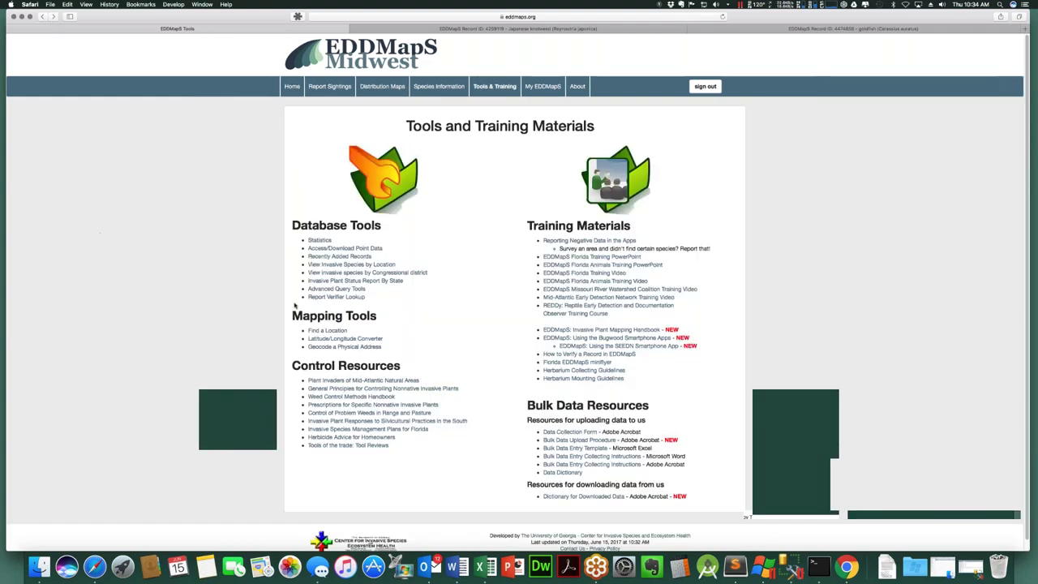
left_click(341, 338)
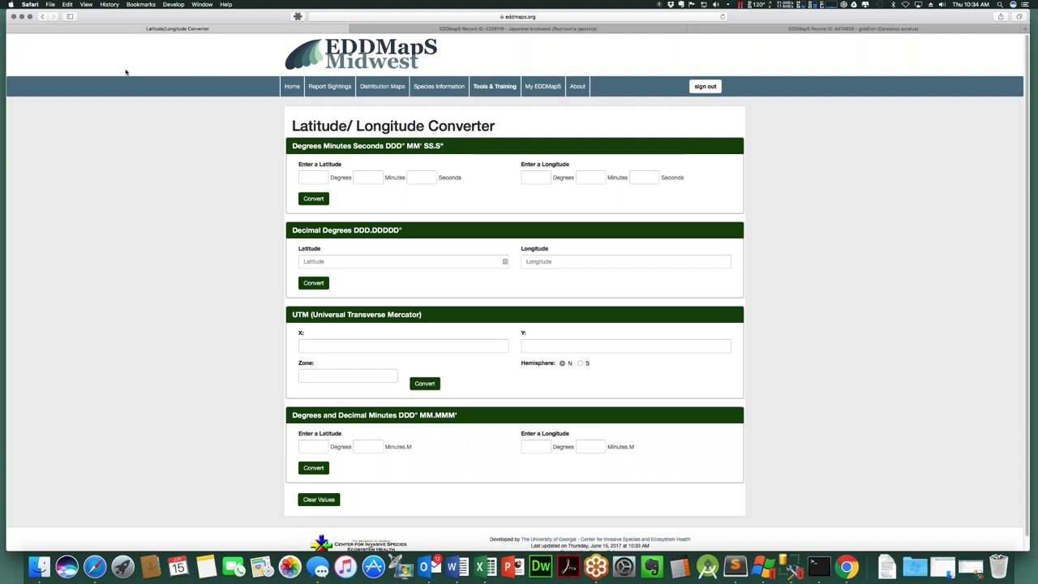
left_click(43, 16)
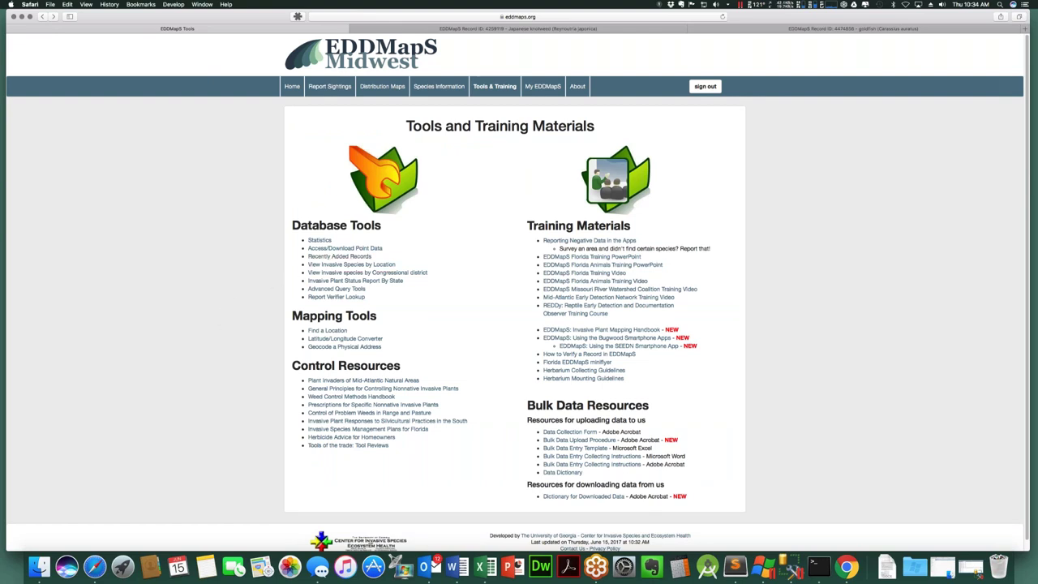
left_click(320, 240)
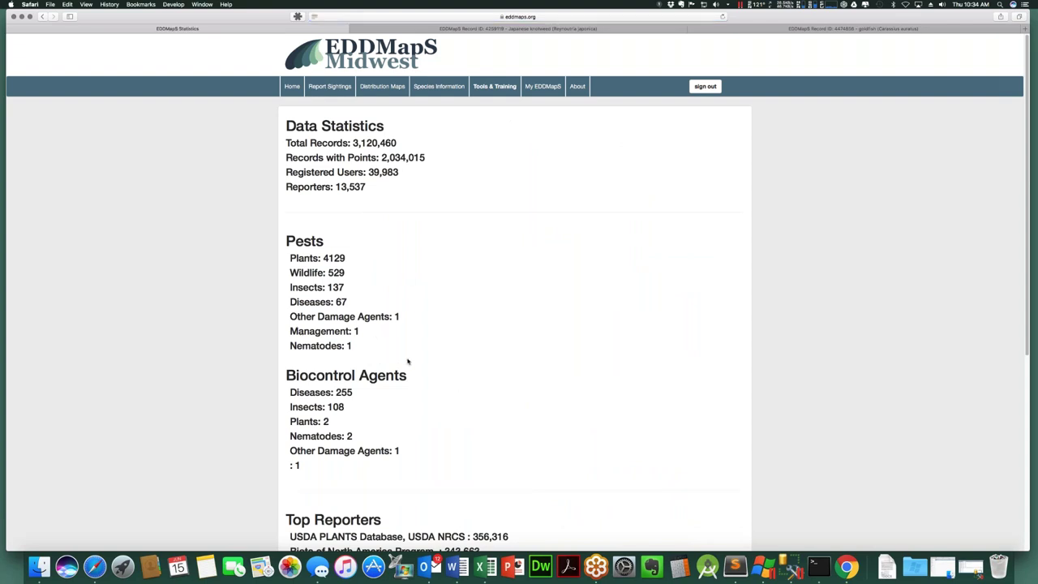
scroll(408, 361, "down", 5)
scroll(515, 292, "up", 5)
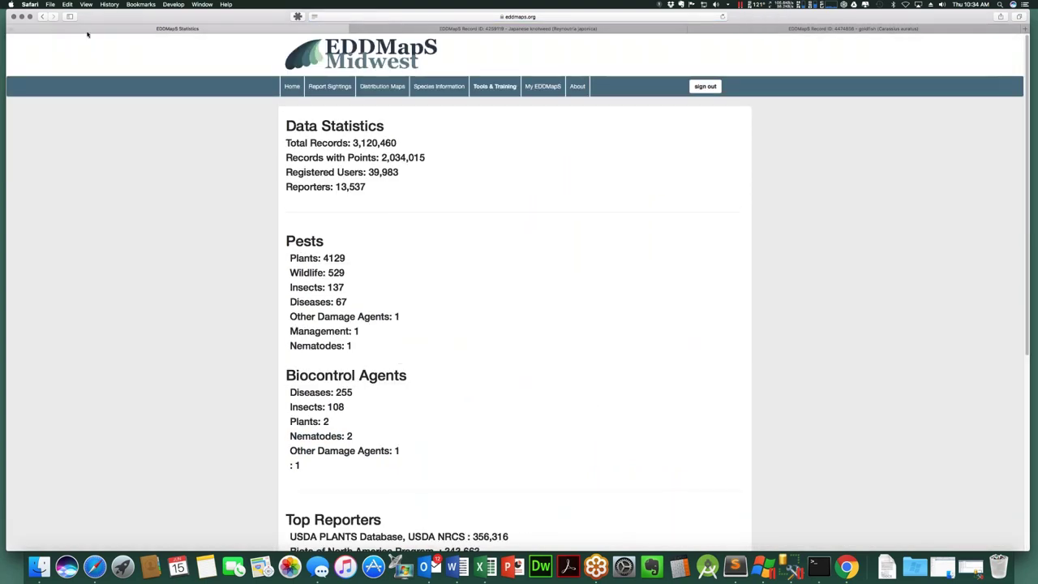
Return to Tools and Training Materials, open View invasive species by Congressional district and list the species for district MN-1.
left_click(44, 16)
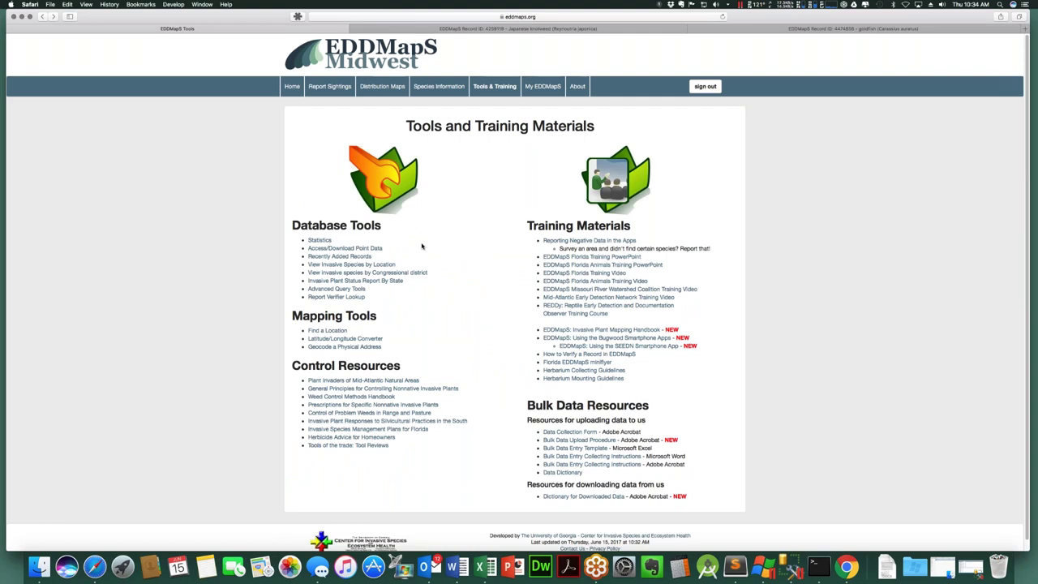
left_click(413, 273)
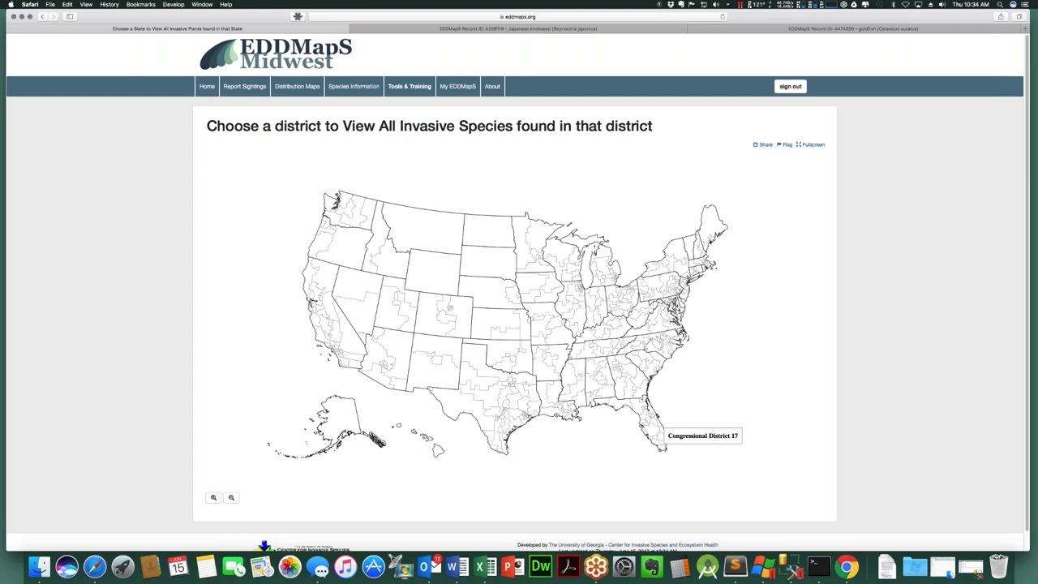
left_click(536, 272)
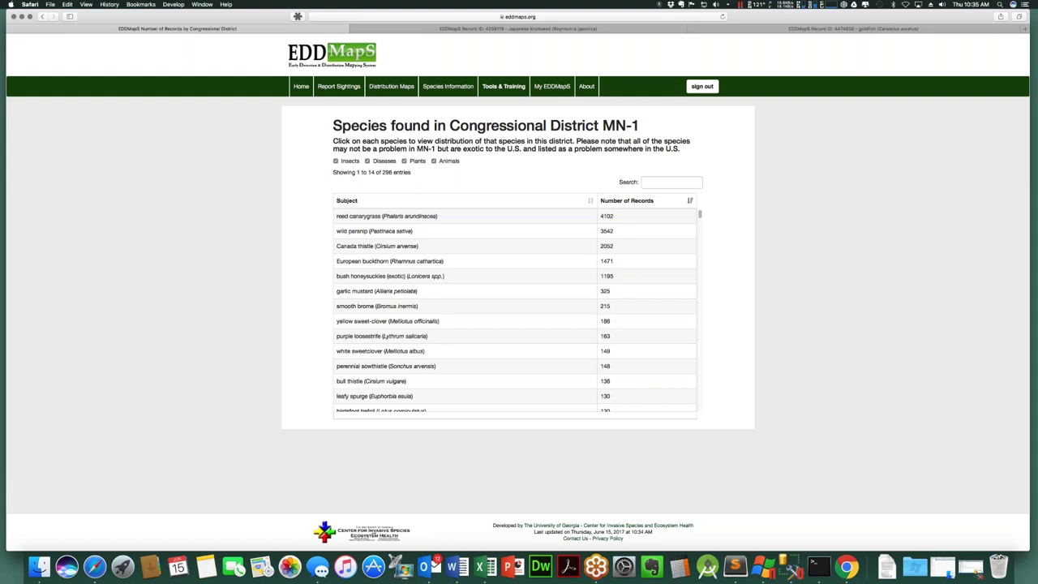
Limit the MN-1 species list to plants by excluding insects, diseases and animals, and return to Tools and Training Materials.
left_click(335, 161)
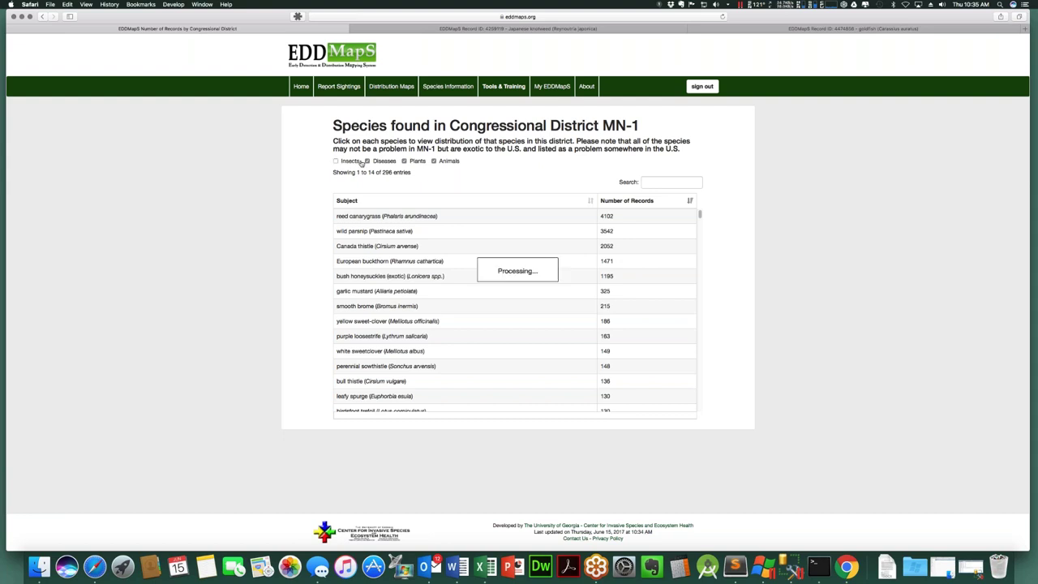
left_click(366, 161)
left_click(434, 161)
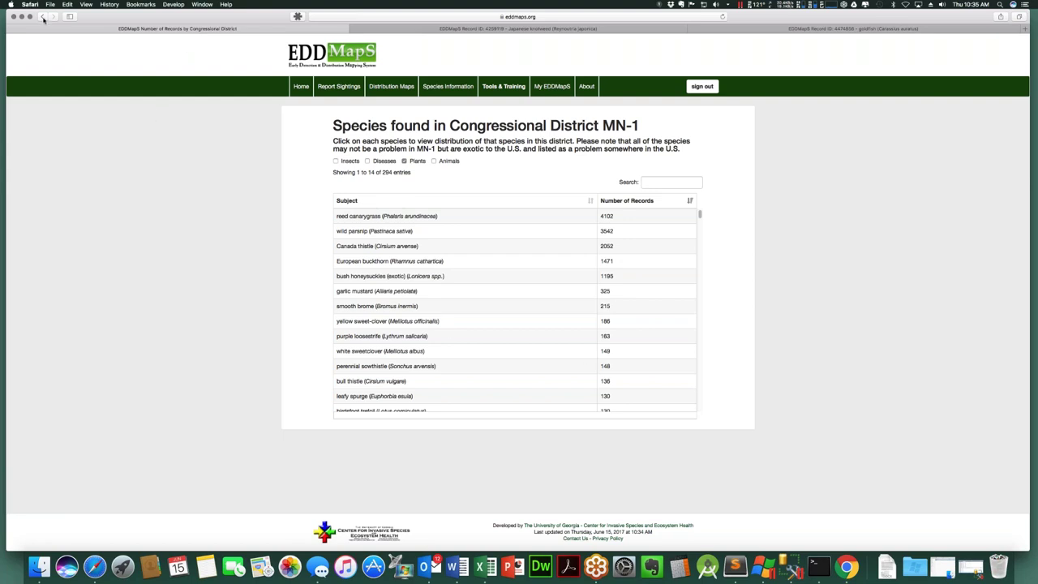
left_click(43, 17)
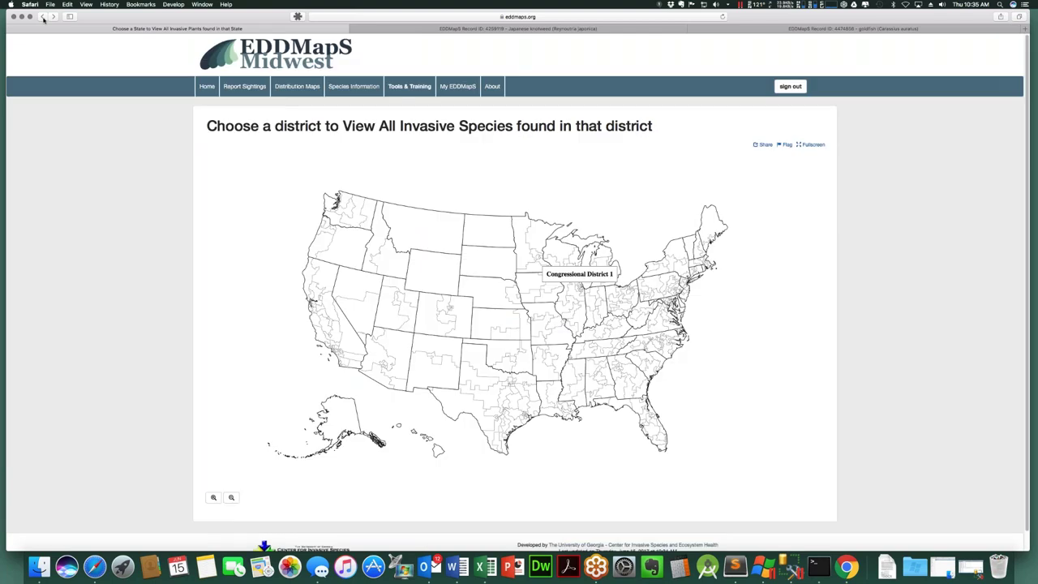
left_click(43, 17)
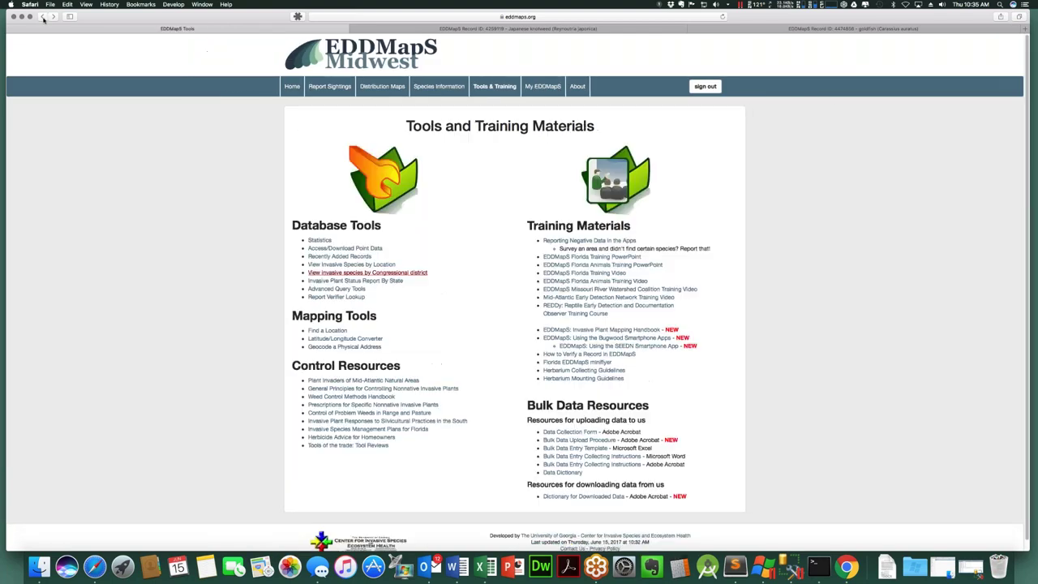
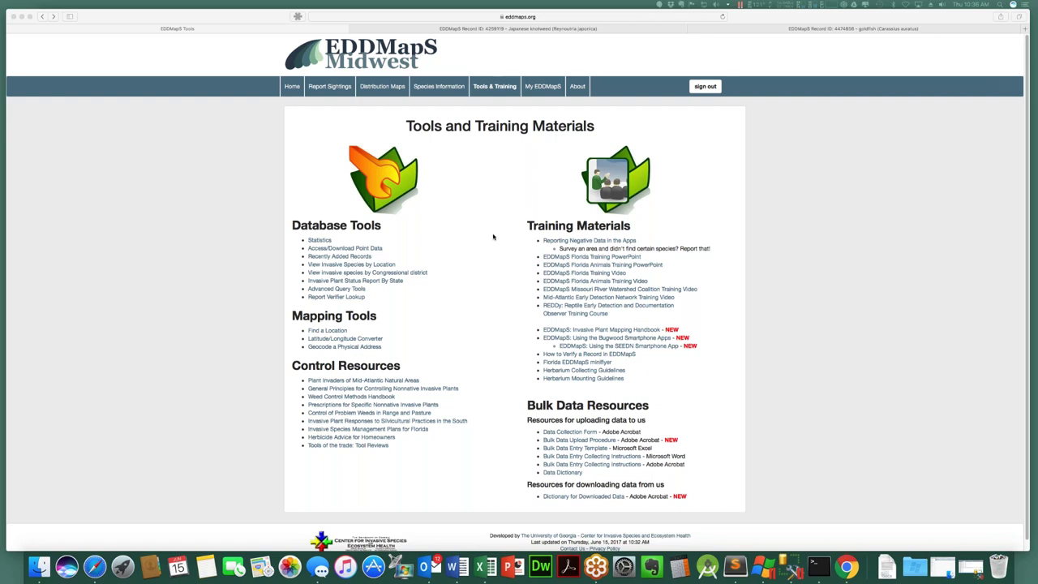
Open Advanced Query Tools and set the query's state to Minnesota.
left_click(354, 289)
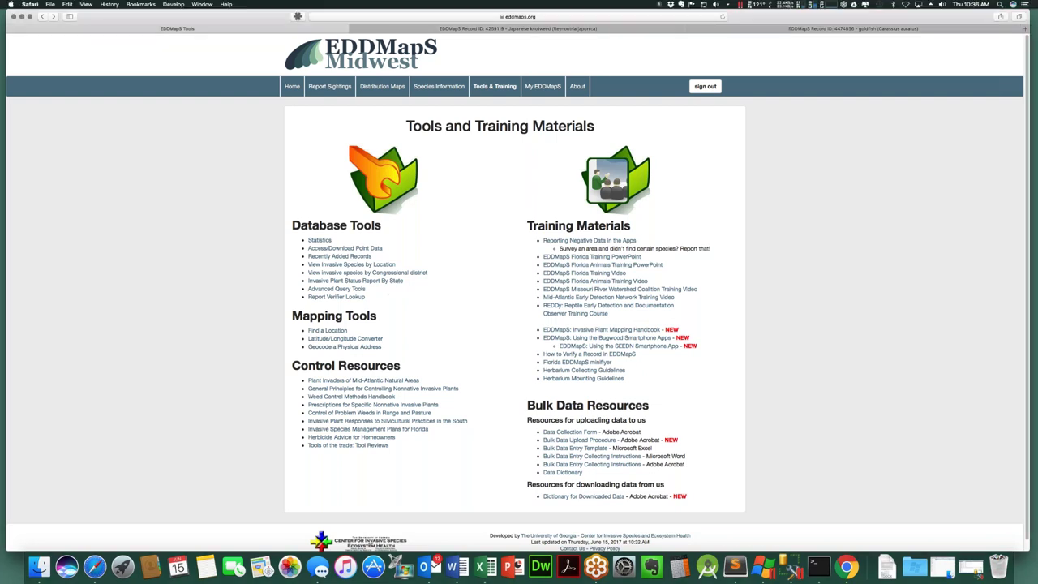
left_click(353, 289)
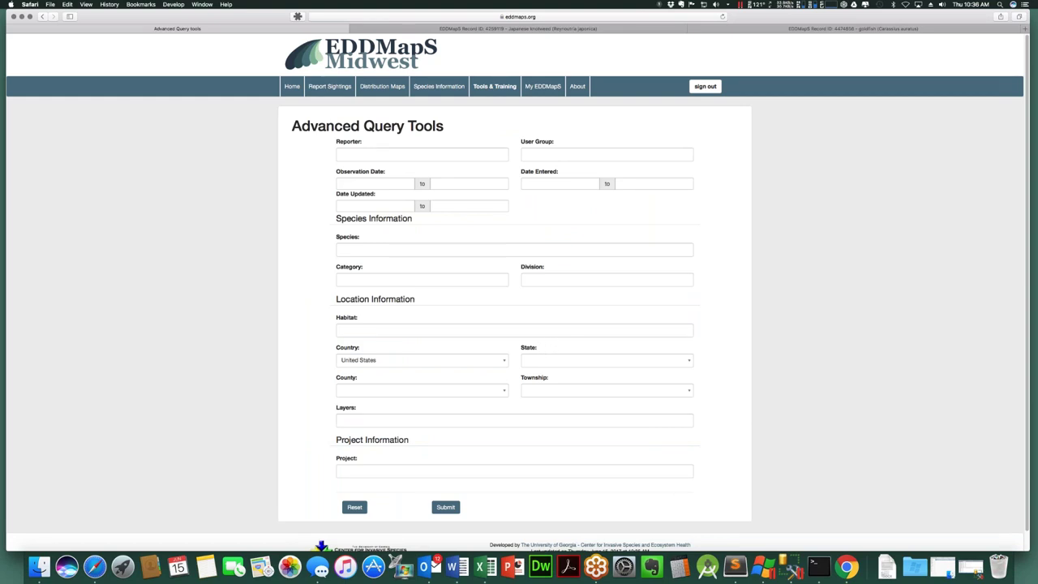
left_click(601, 362)
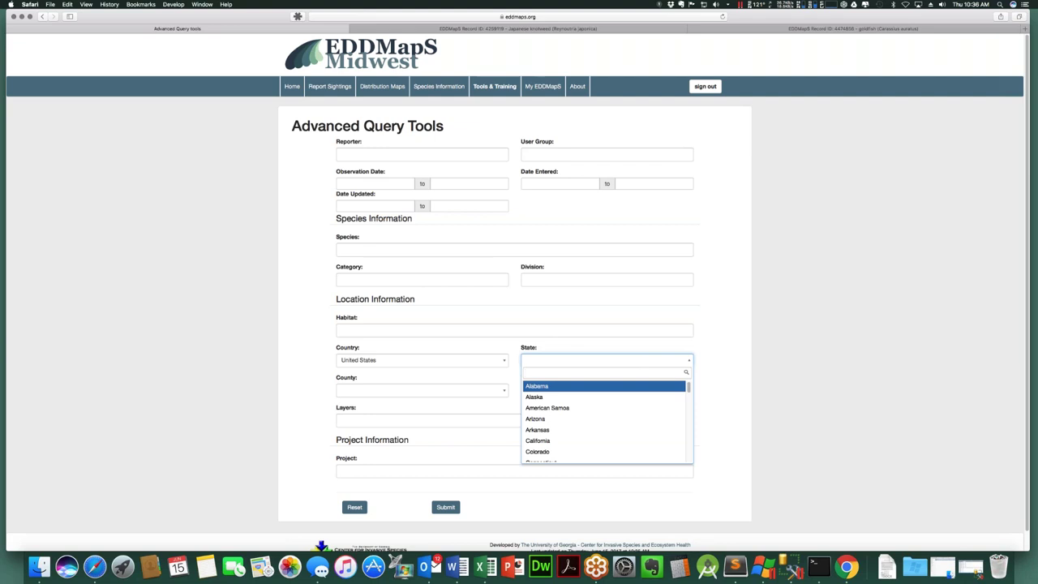
type("minnes")
type("ta")
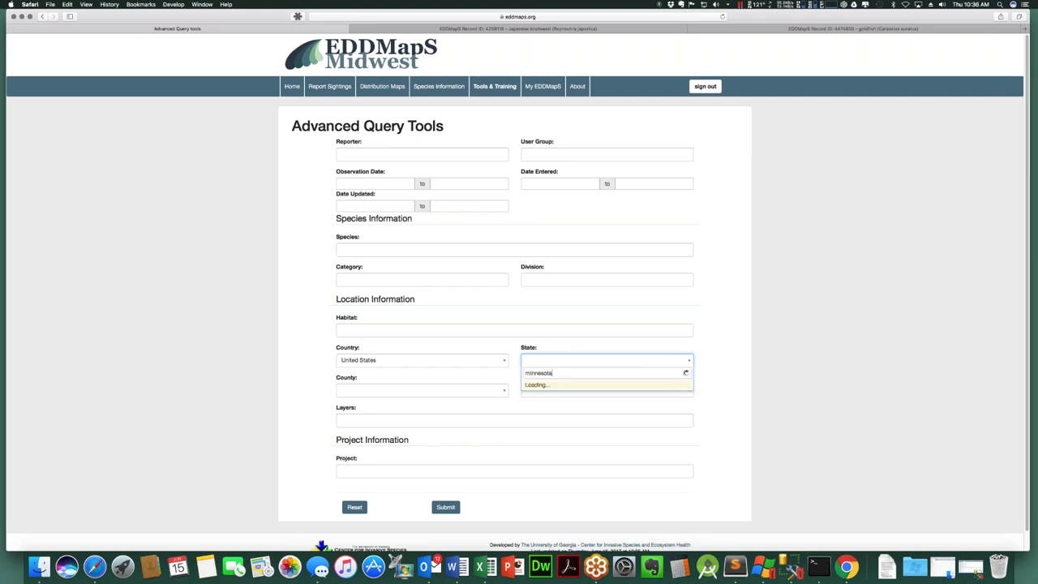
key("Return")
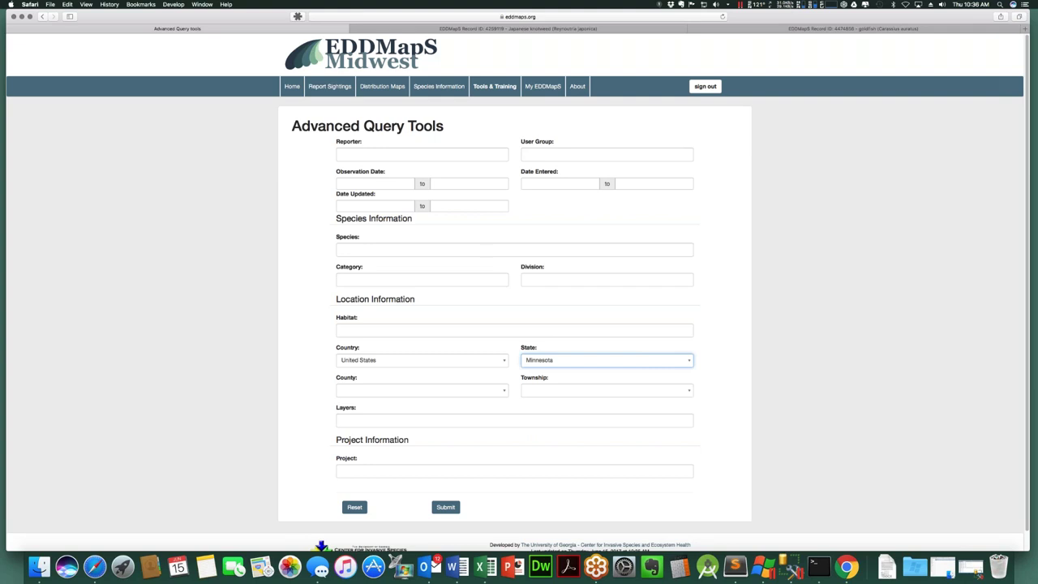
Try Aitkin County and Anoka County as the query's county, looking for available townships.
left_click(367, 392)
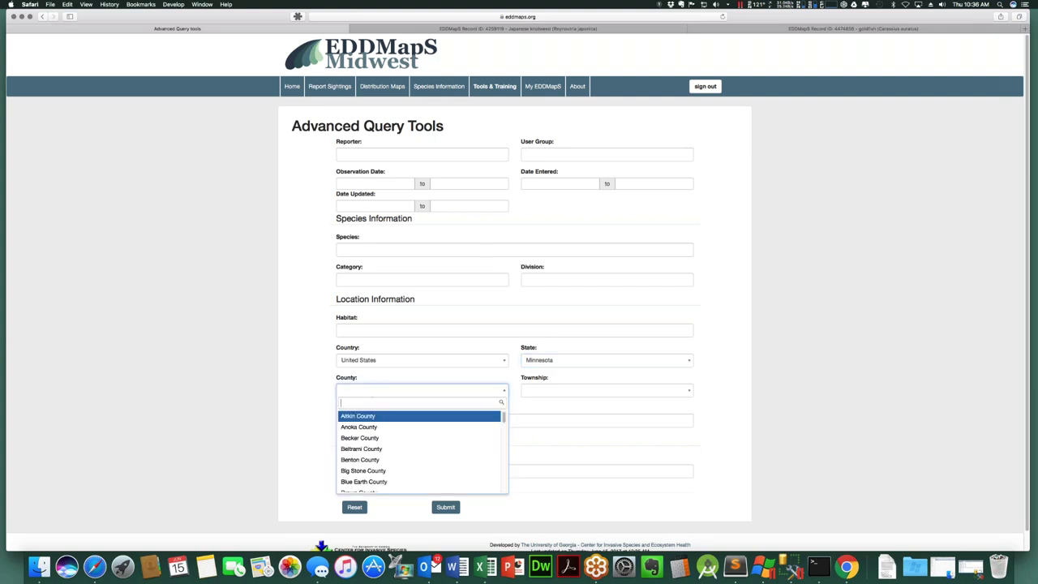
key("Return")
key("Tab")
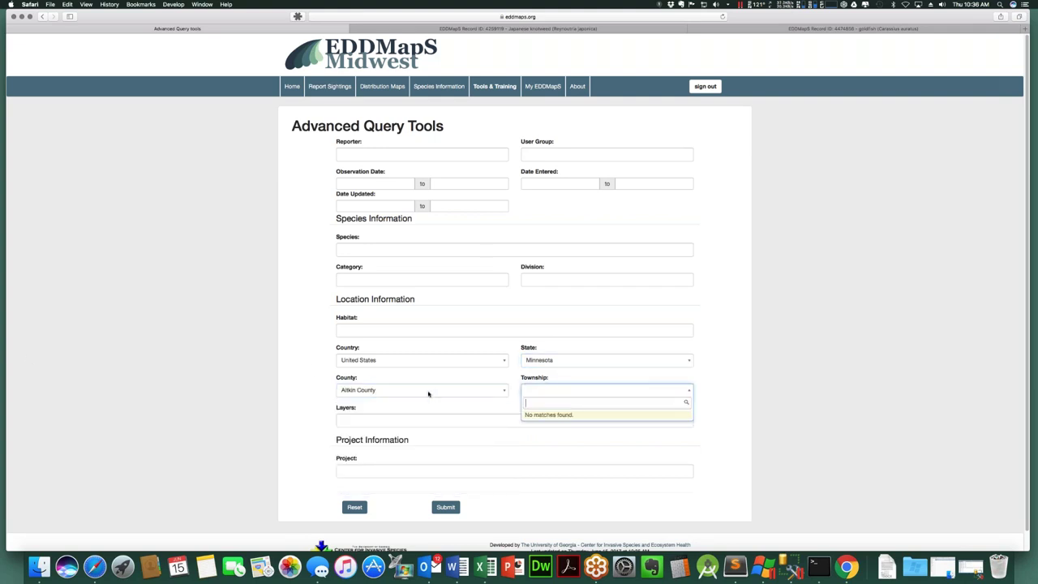
left_click(428, 393)
left_click(424, 397)
key("Down")
key("Return")
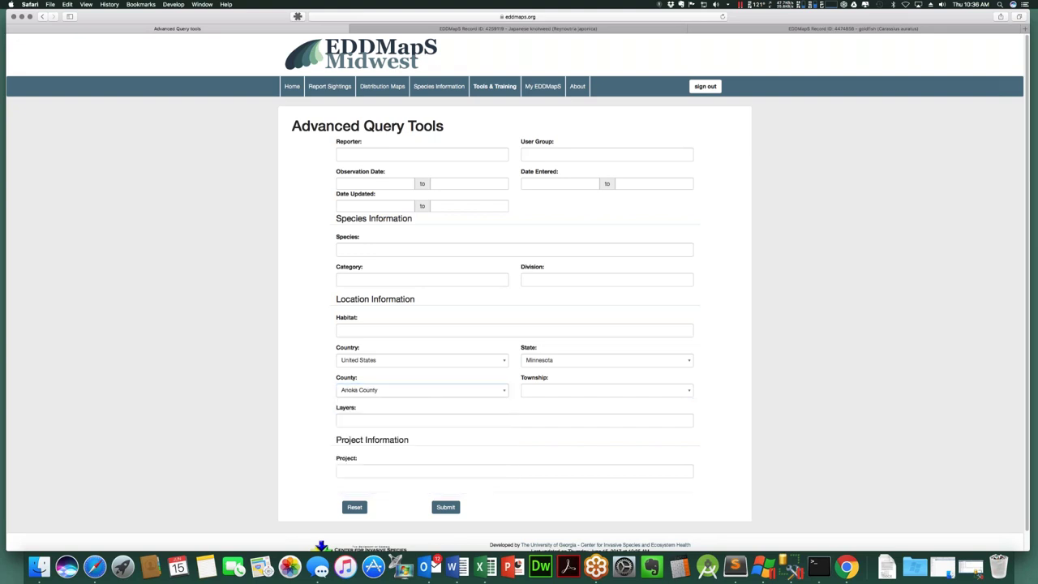
key("Tab")
Set the query's county to Benton County and check its township choices without selecting one.
left_click(438, 390)
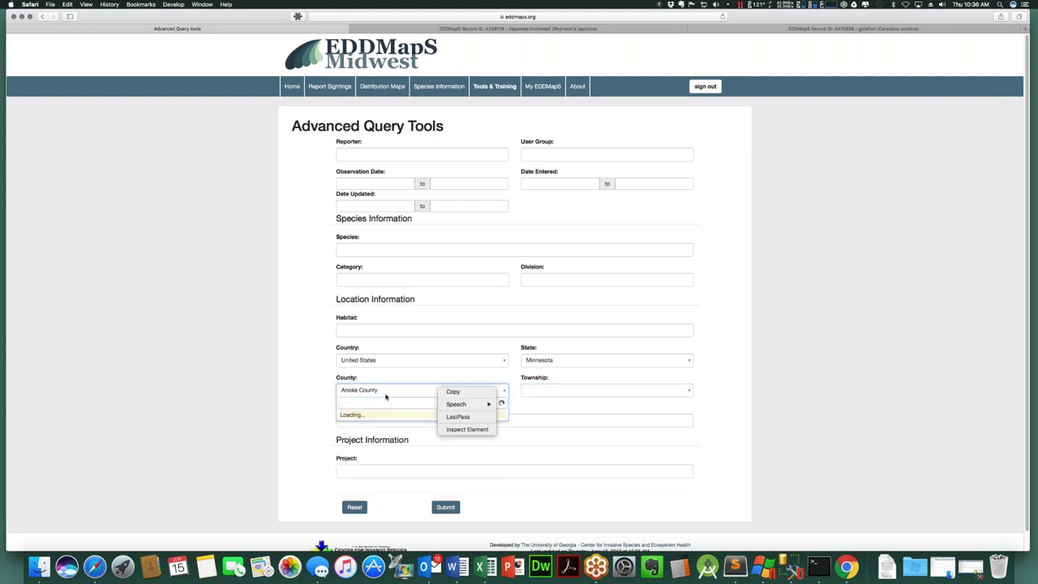
left_click(359, 460)
left_click(547, 389)
key("Escape")
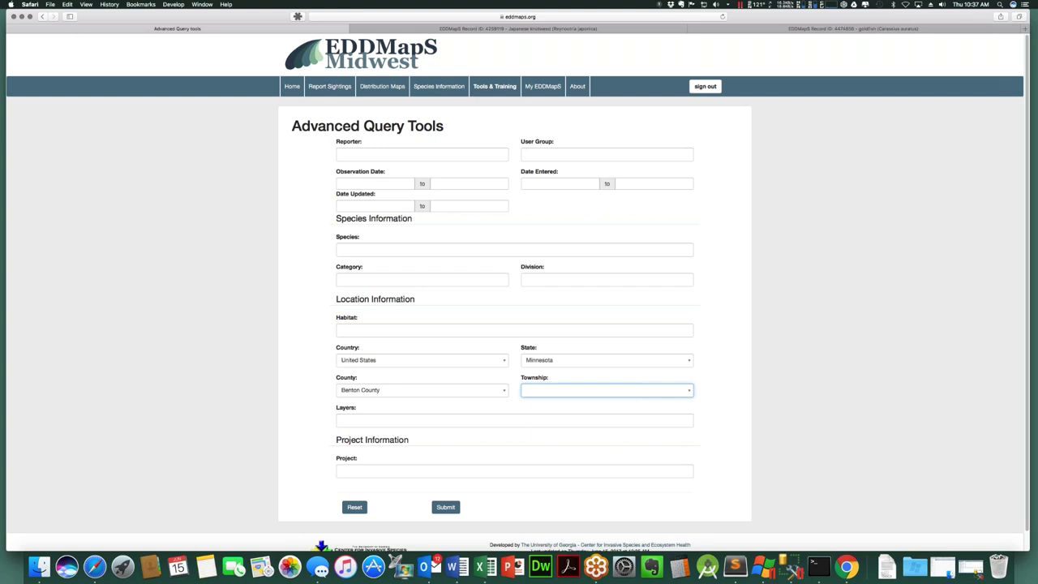
Add the Minnesota DNR state lands layer to the Benton County query and submit it.
left_click(495, 420)
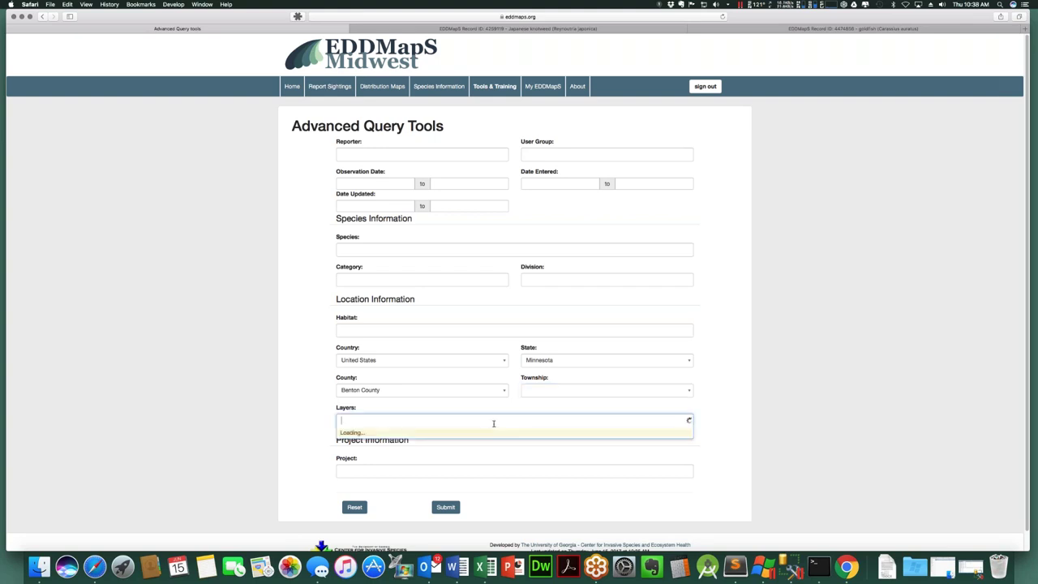
key("Down")
key("Up")
key("Return")
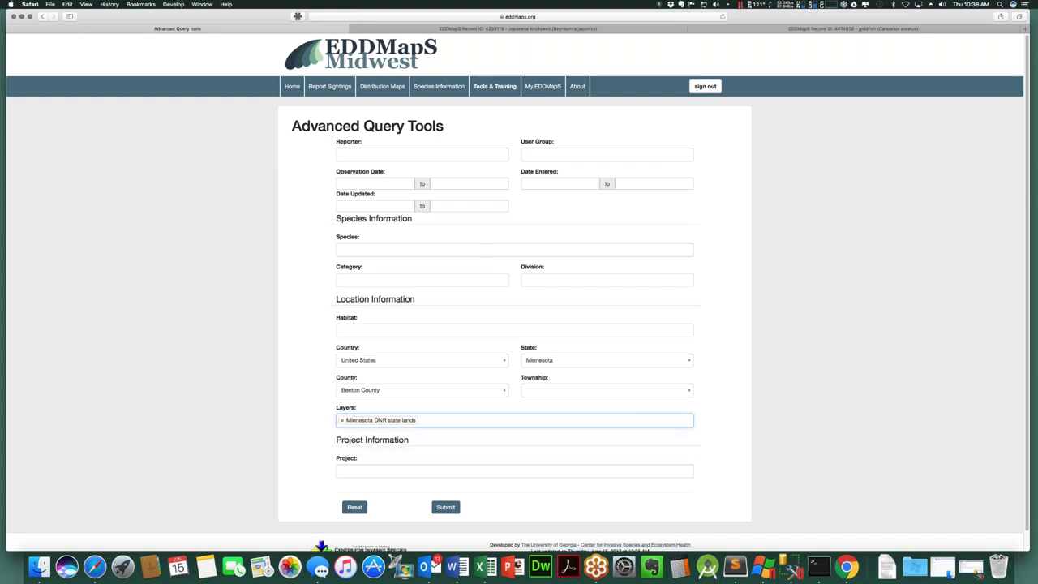
left_click(406, 392)
left_click(406, 393)
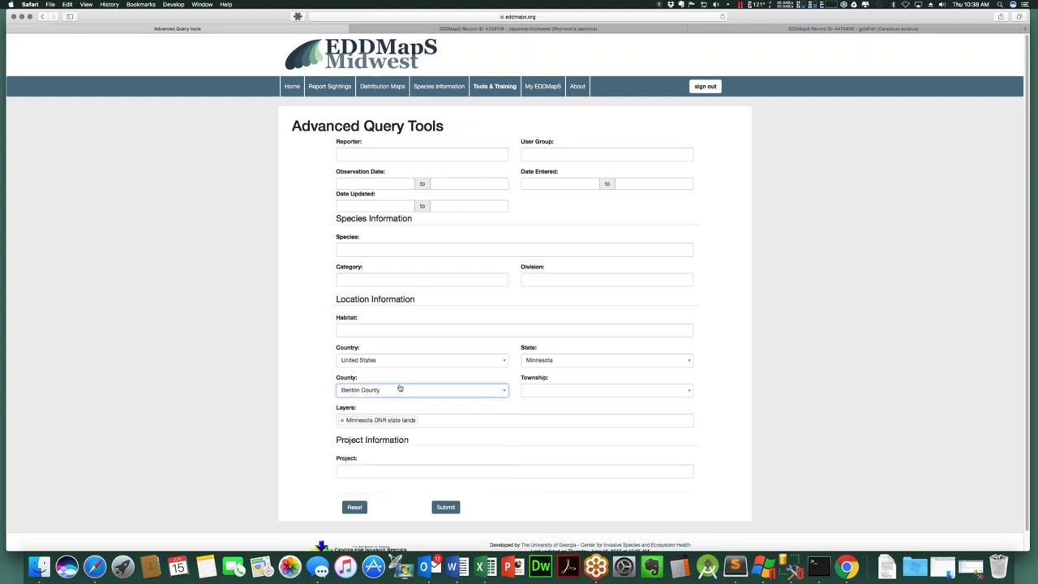
left_click(445, 507)
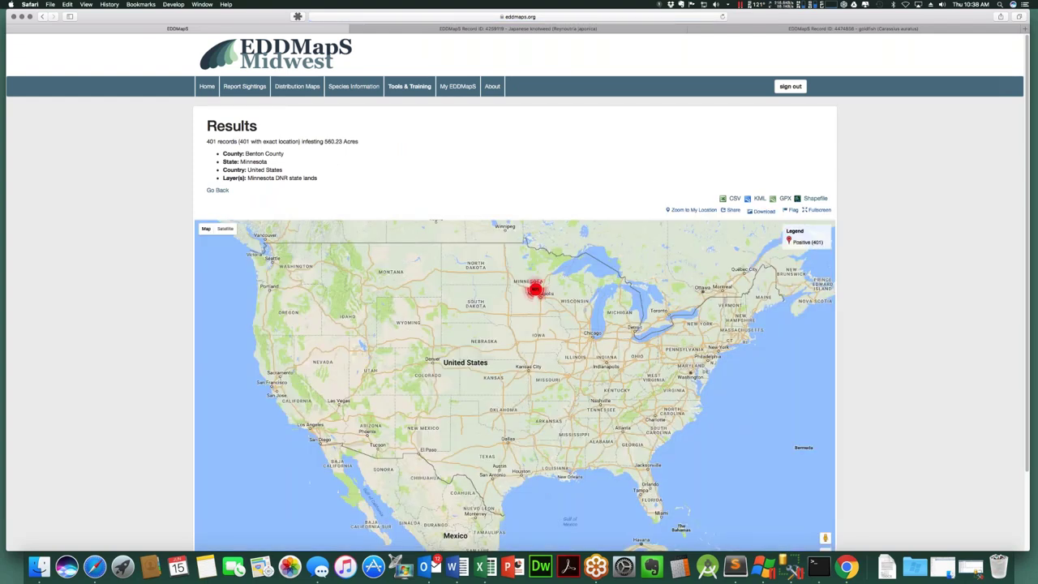
Return from the results to the query form and remove the Minnesota DNR state lands layer.
left_click(43, 16)
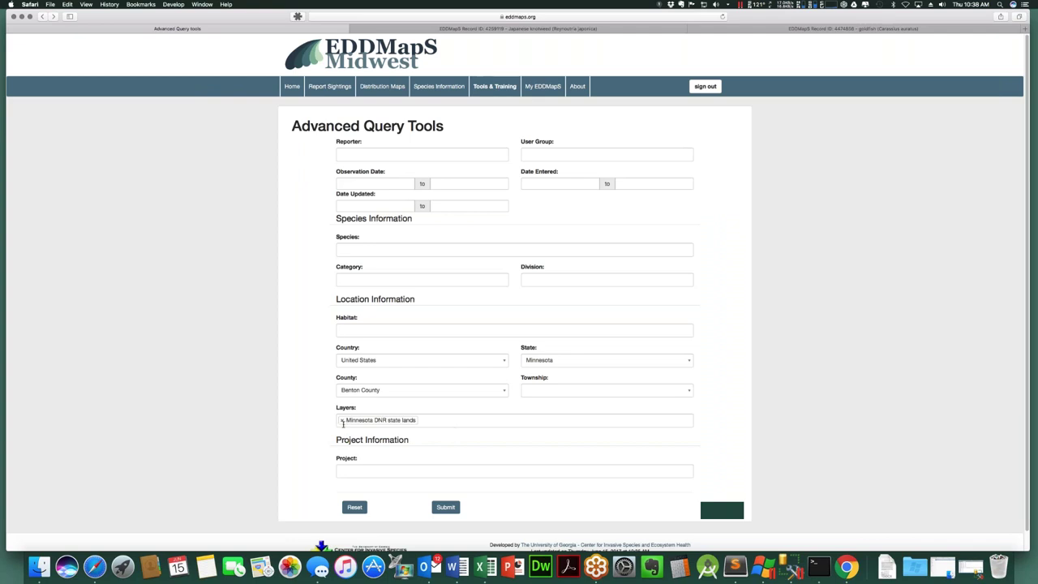
left_click(343, 420)
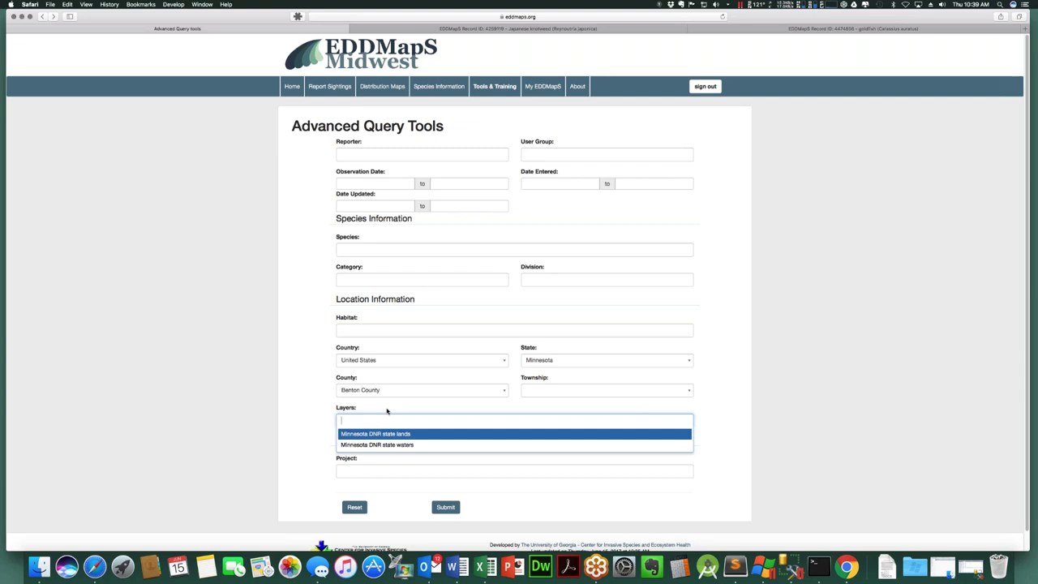
left_click(317, 415)
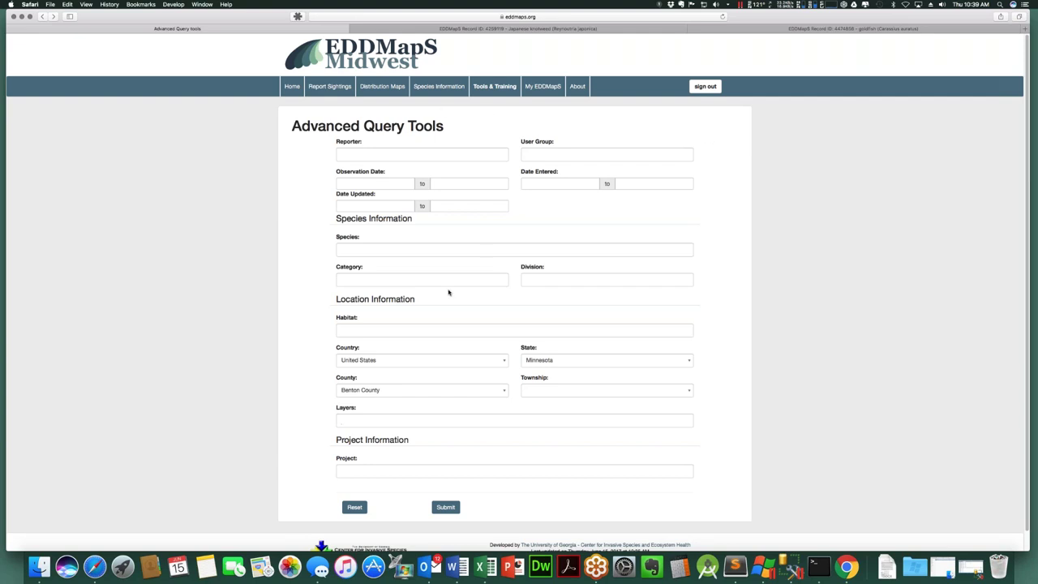
Add bush honeysuckles (exotic) (Lonicera spp.) and Amur honeysuckle (Lonicera maackii) as the query's species.
left_click(402, 251)
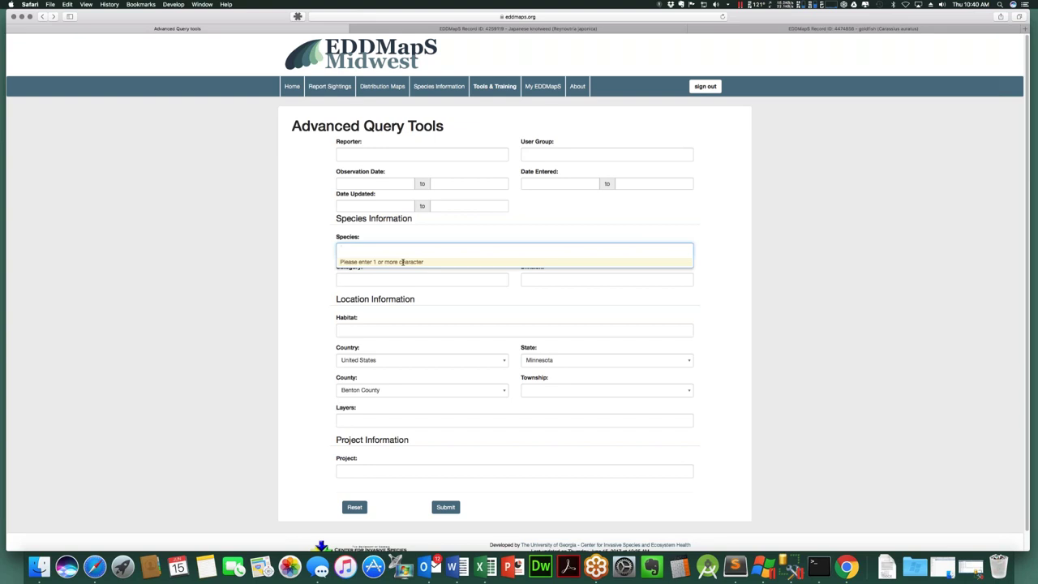
type("lonicera")
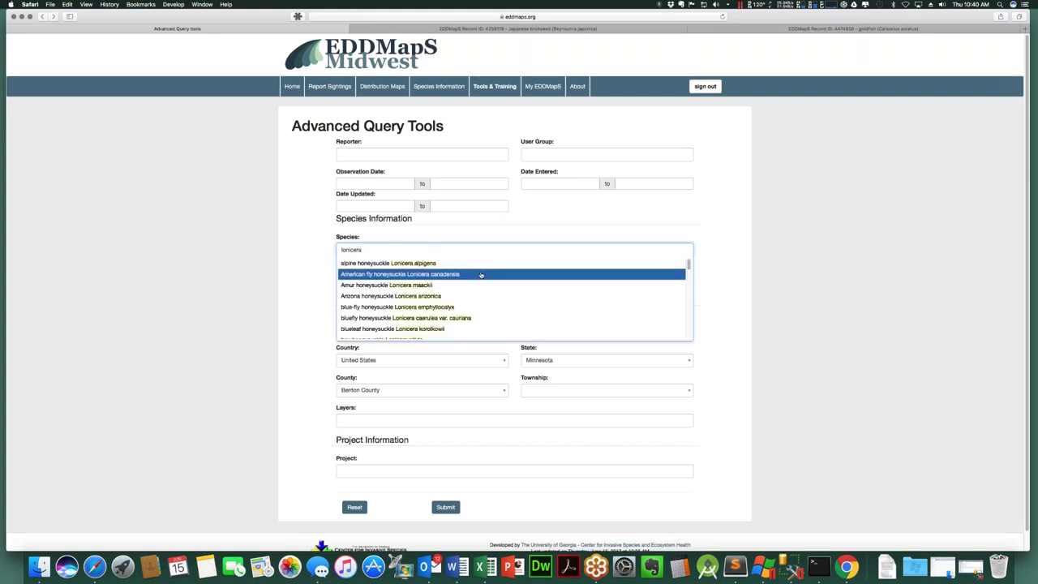
scroll(484, 285, "down", 10)
scroll(484, 286, "down", 10)
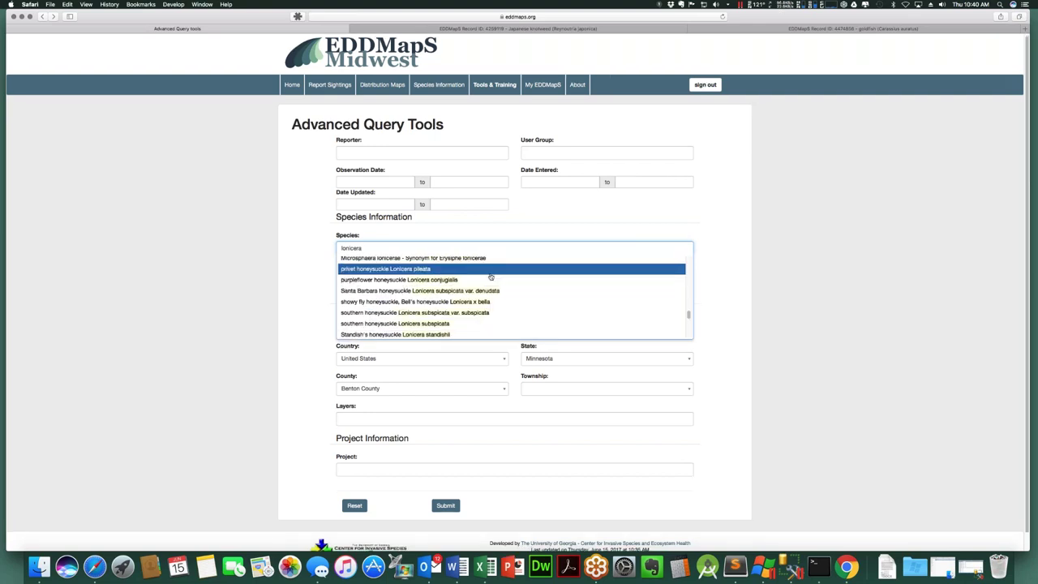
scroll(491, 277, "down", 10)
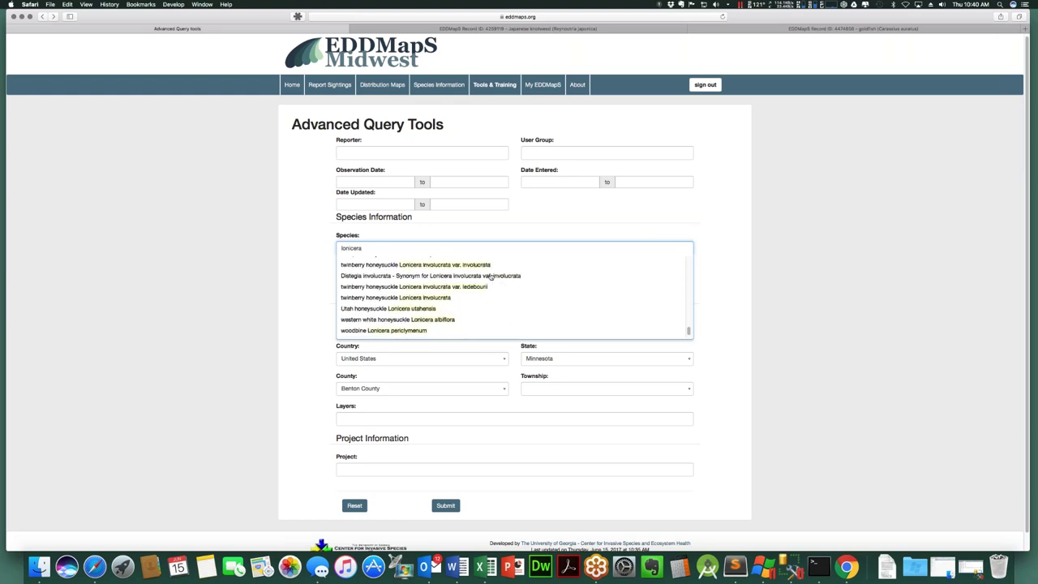
scroll(492, 283, "up", 1)
scroll(493, 290, "down", 3)
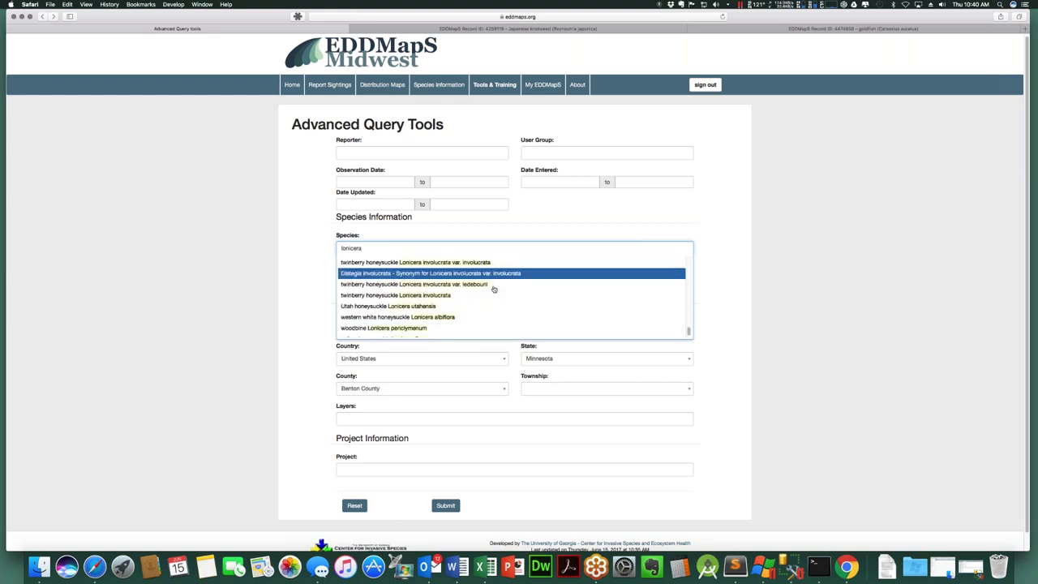
type("spp")
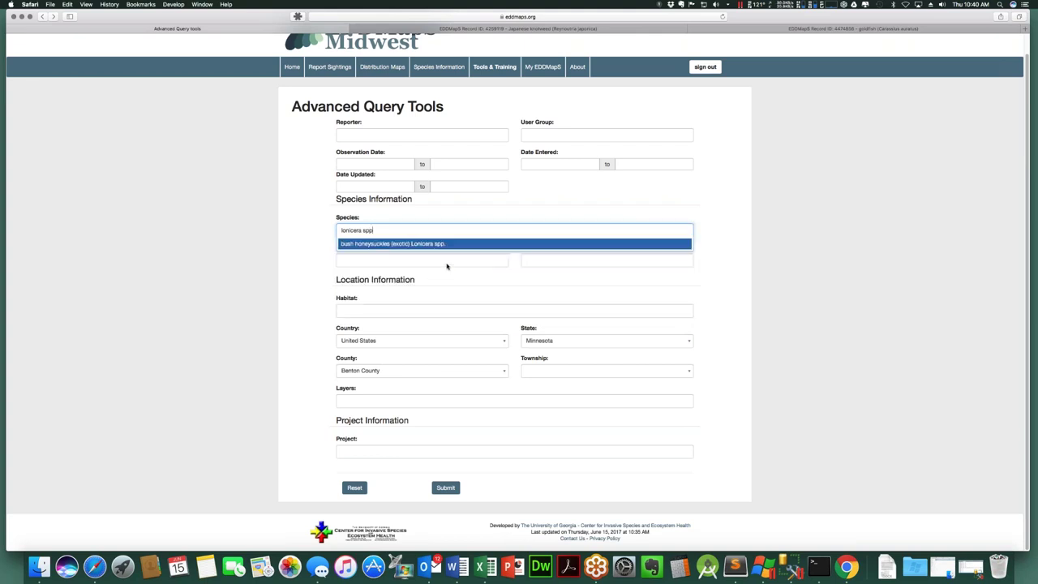
key("Return")
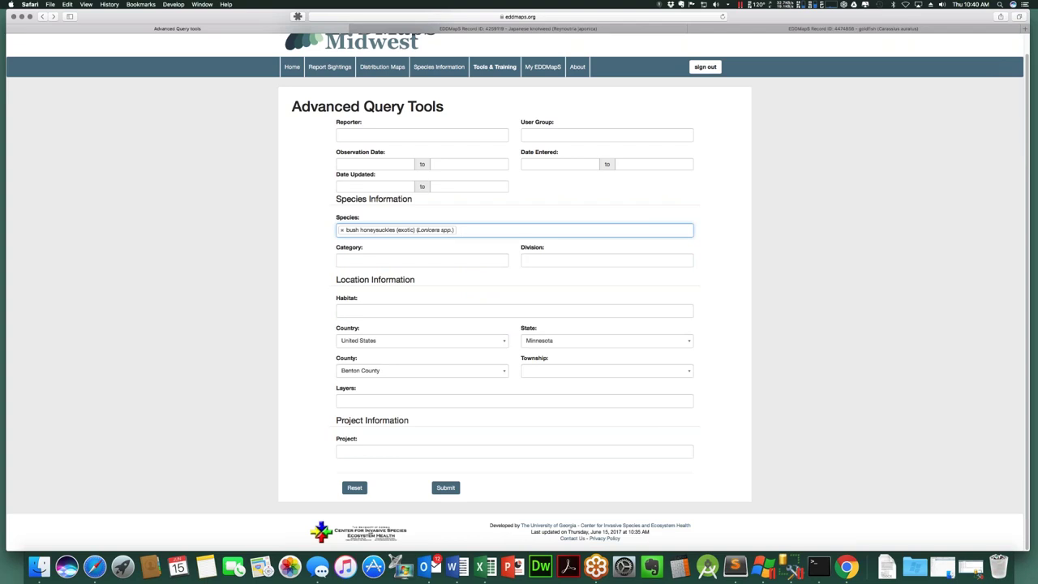
type("amur")
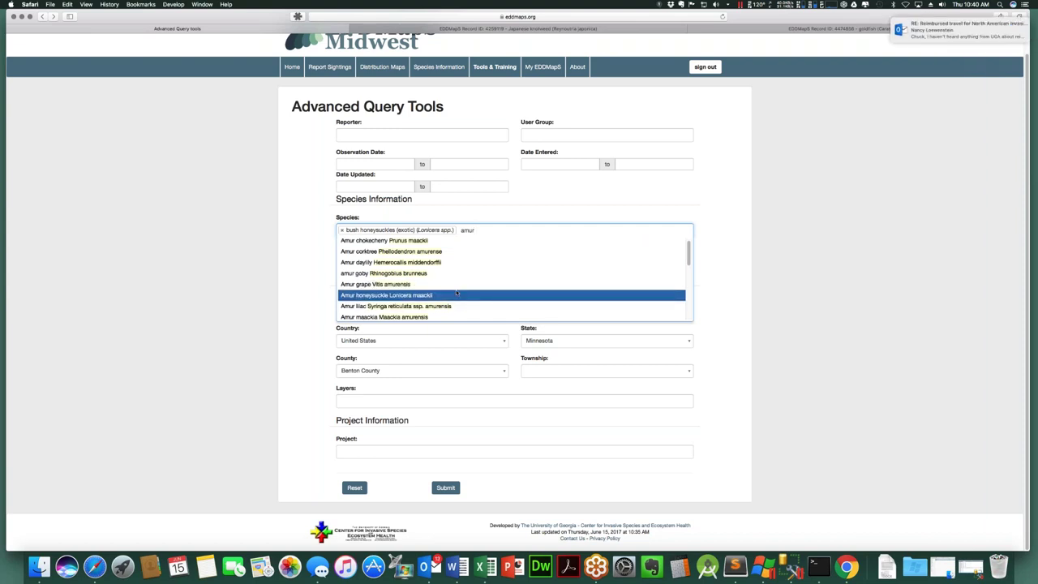
left_click(458, 295)
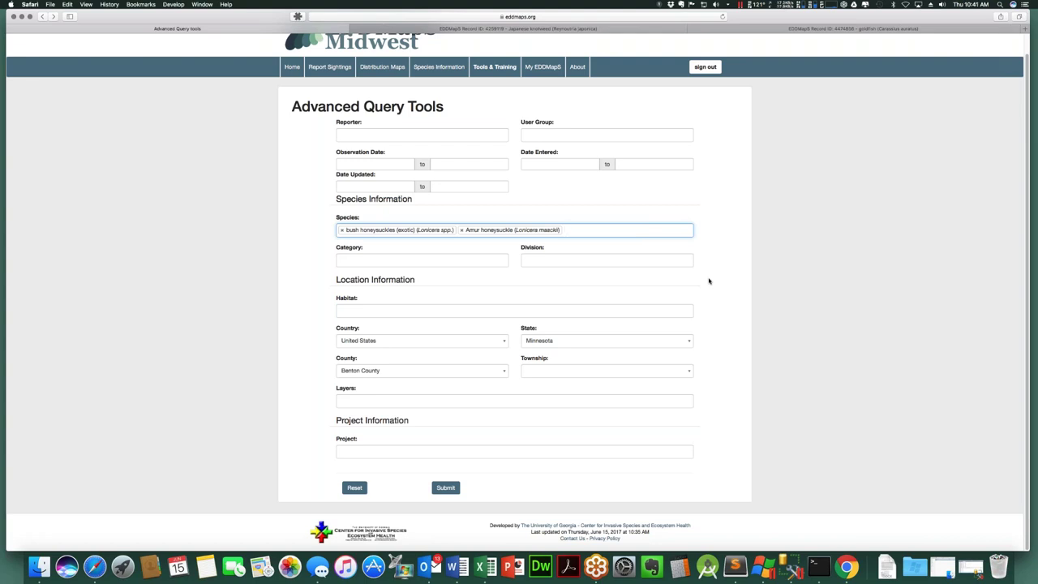
Search the species choices for "lonicera" and look through the matching honeysuckles without adding another one.
left_click(641, 230)
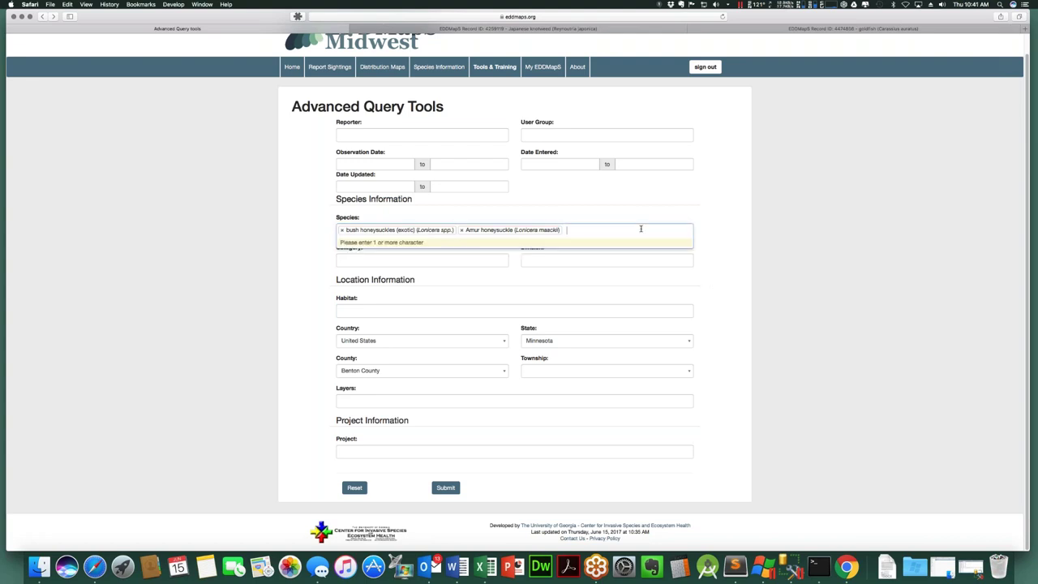
left_click(641, 229)
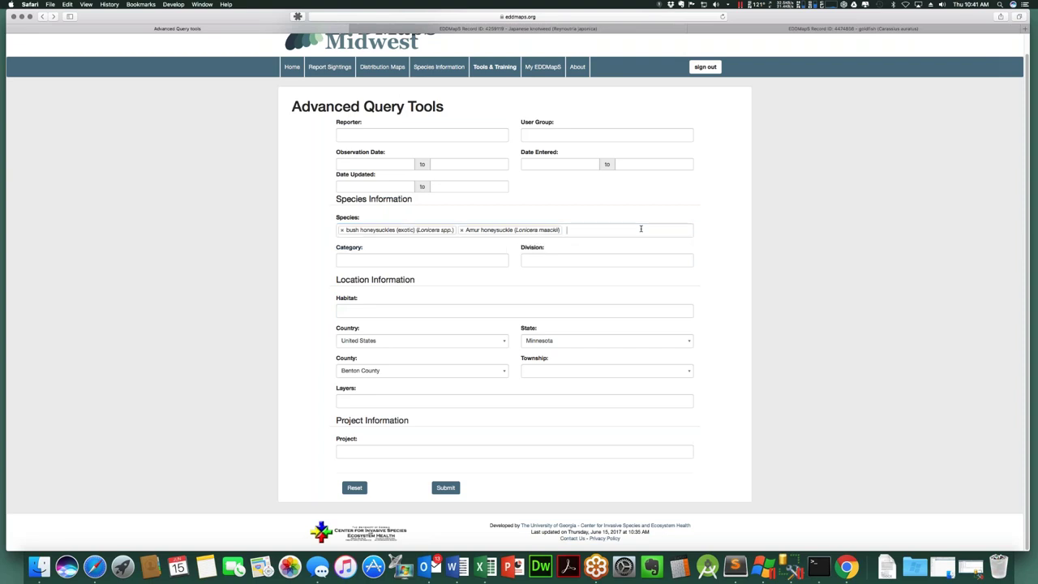
left_click(641, 229)
type("loni")
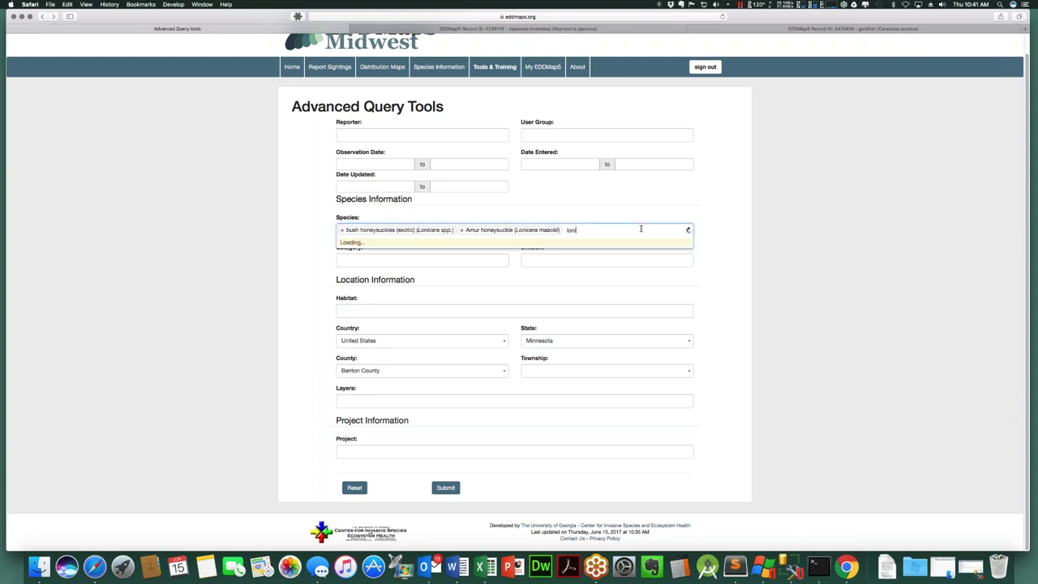
type("cera")
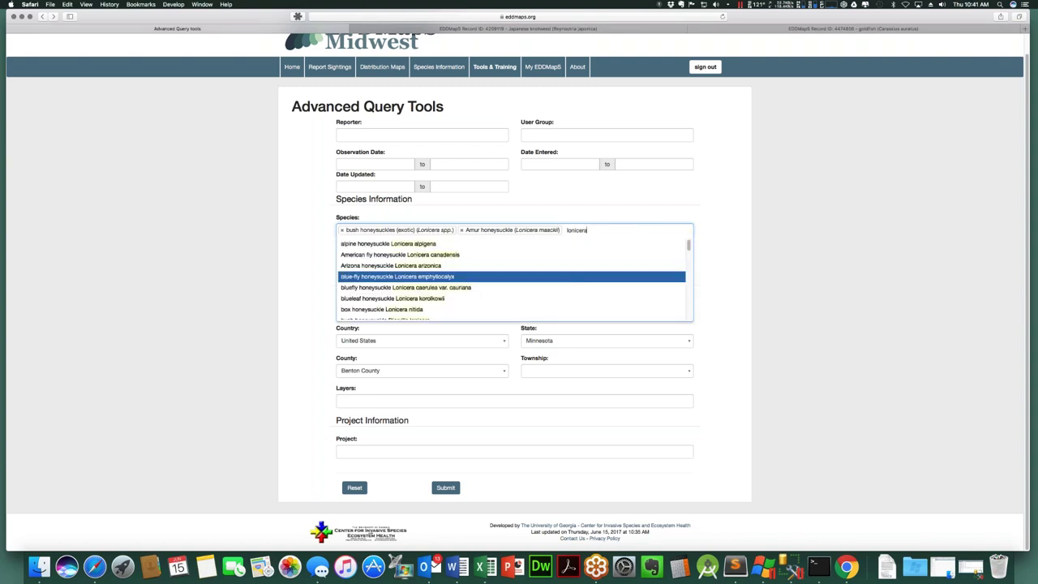
scroll(575, 276, "down", 5)
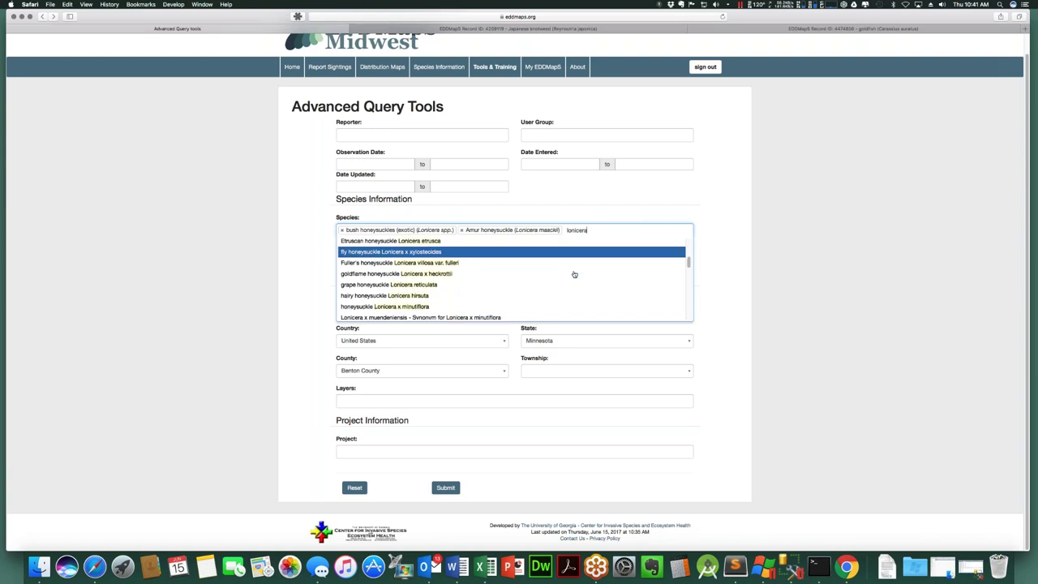
scroll(574, 274, "down", 2)
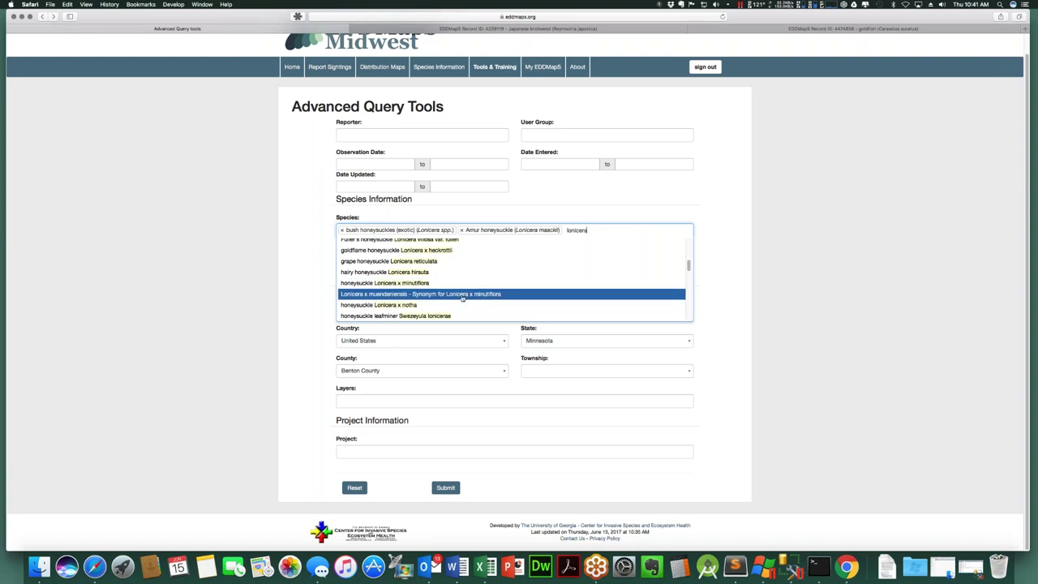
scroll(463, 299, "down", 1)
scroll(462, 298, "down", 3)
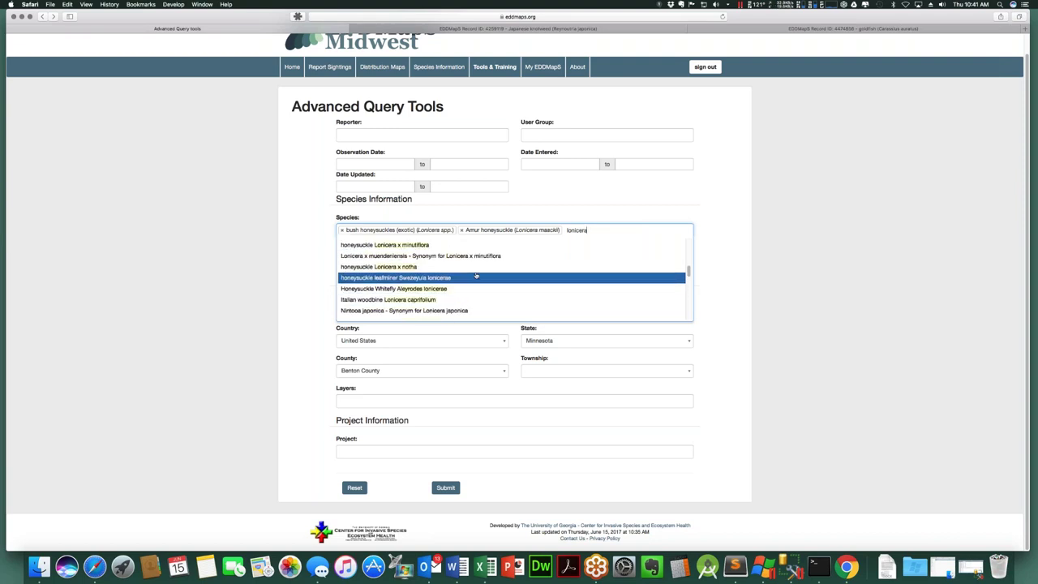
scroll(480, 260, "down", 5)
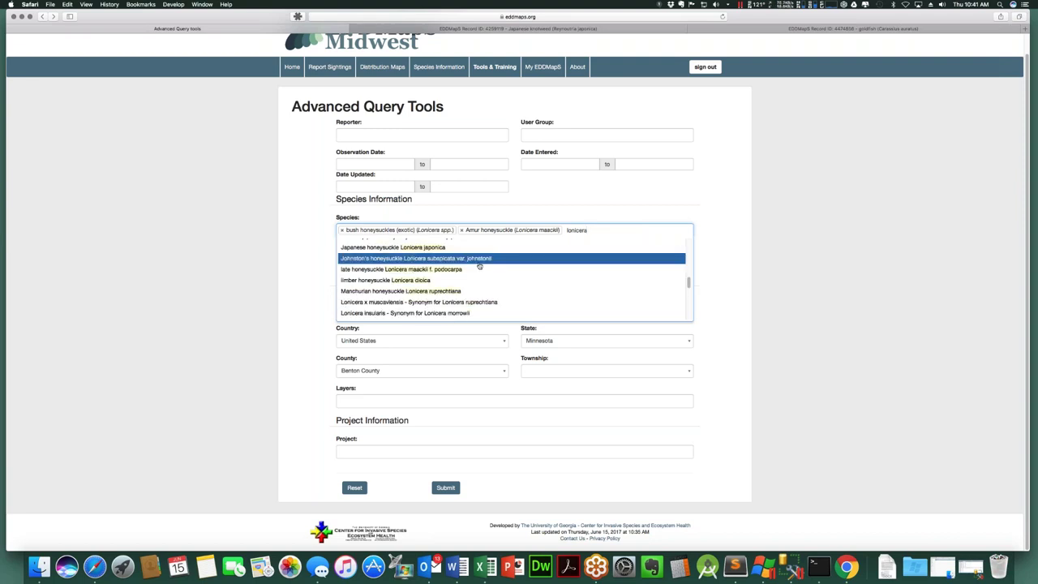
scroll(481, 269, "down", 4)
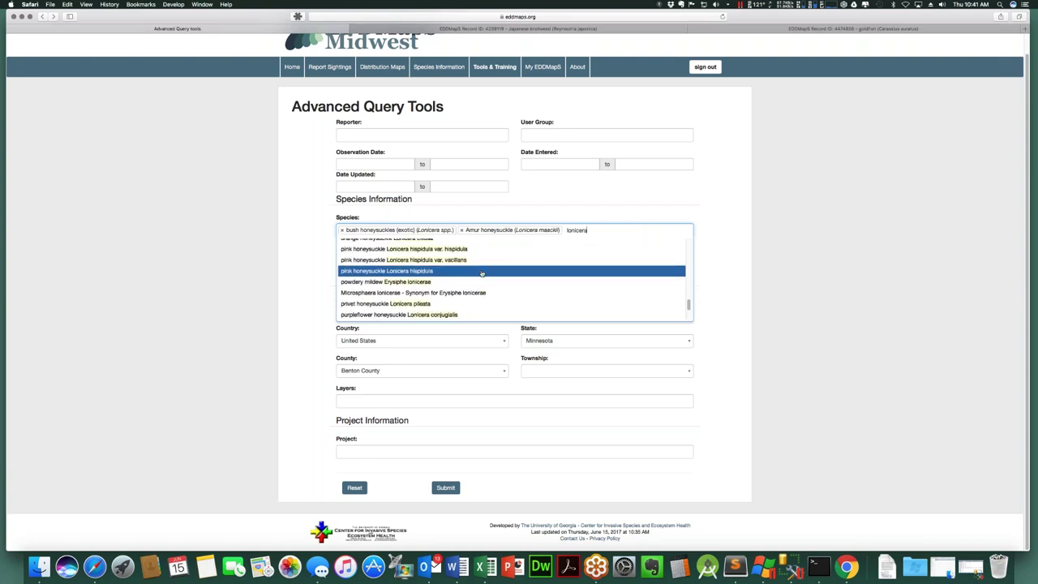
left_click(749, 236)
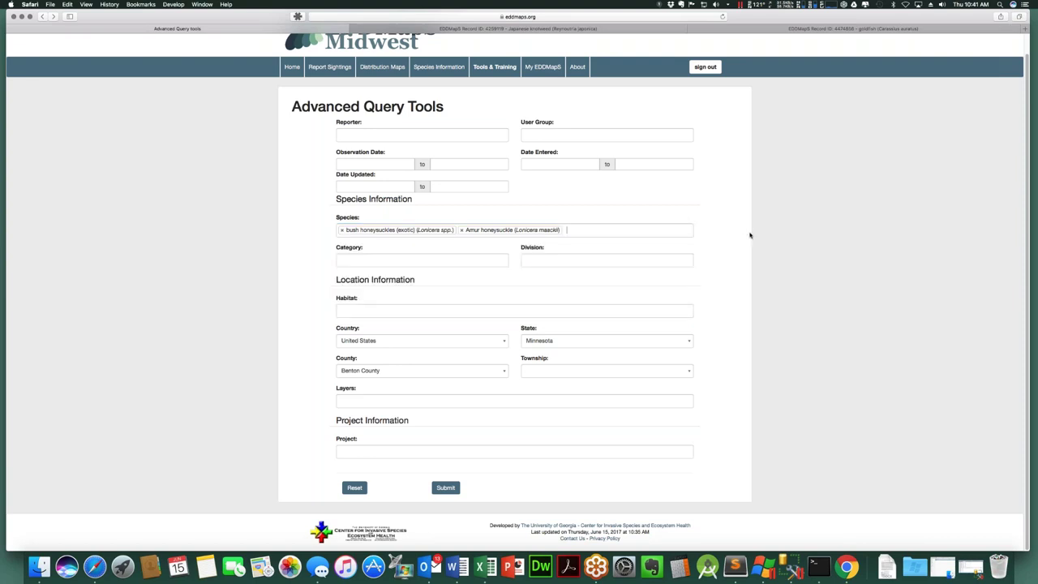